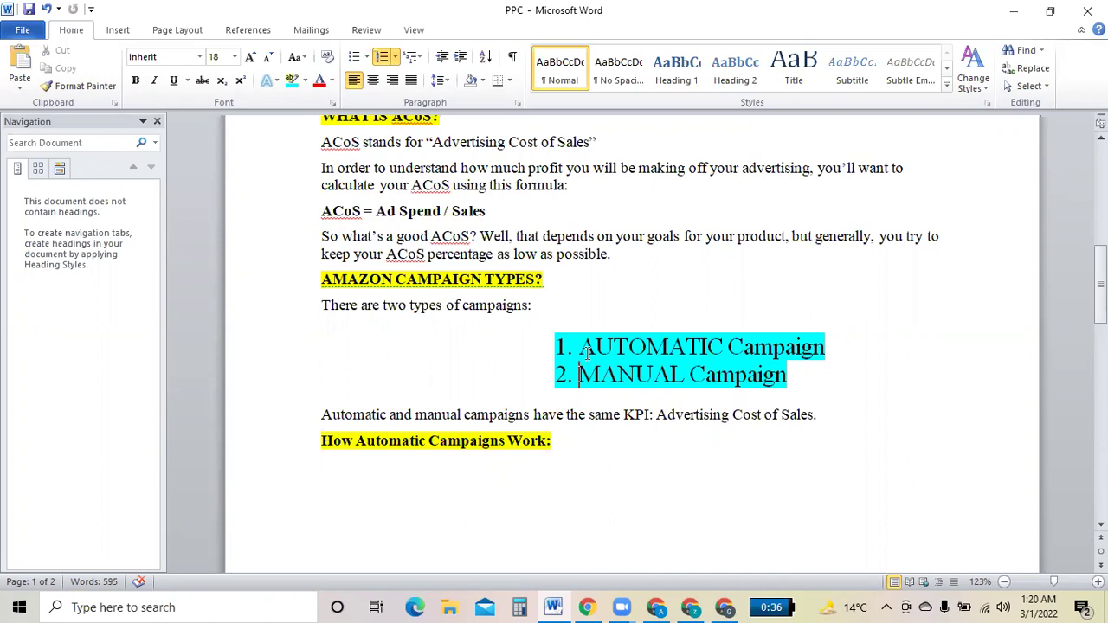
left_click_drag(585, 347, 788, 354)
left_click(703, 374)
left_click_drag(579, 374, 755, 377)
left_click(709, 374)
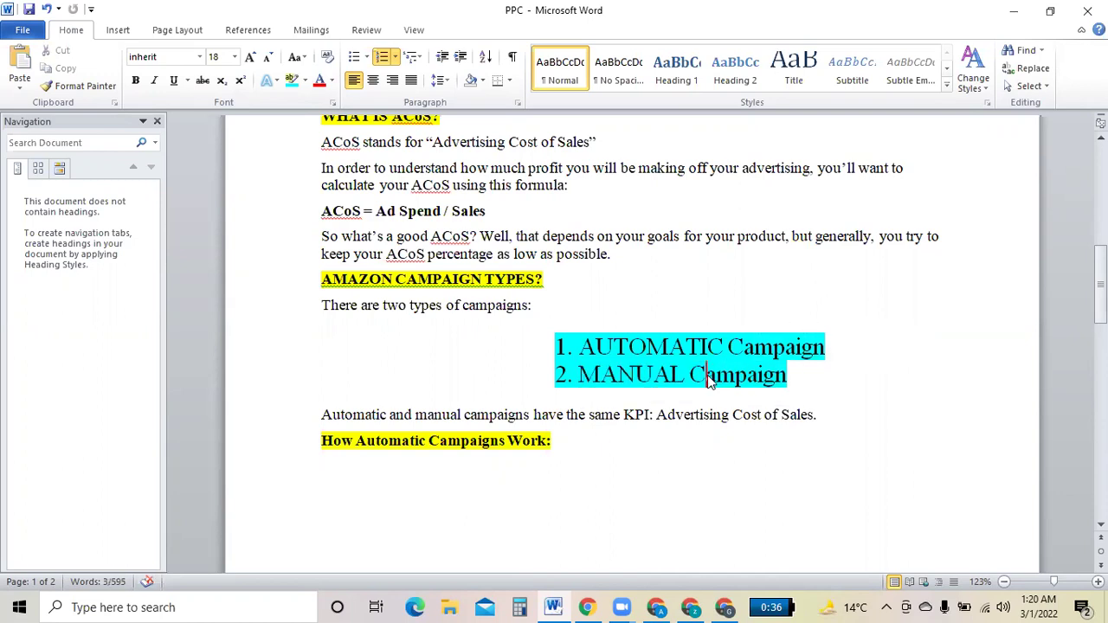
Switch to Amazon Seller Central in Chrome, reload its home page and open Campaign Manager.
mouse_move(589, 606)
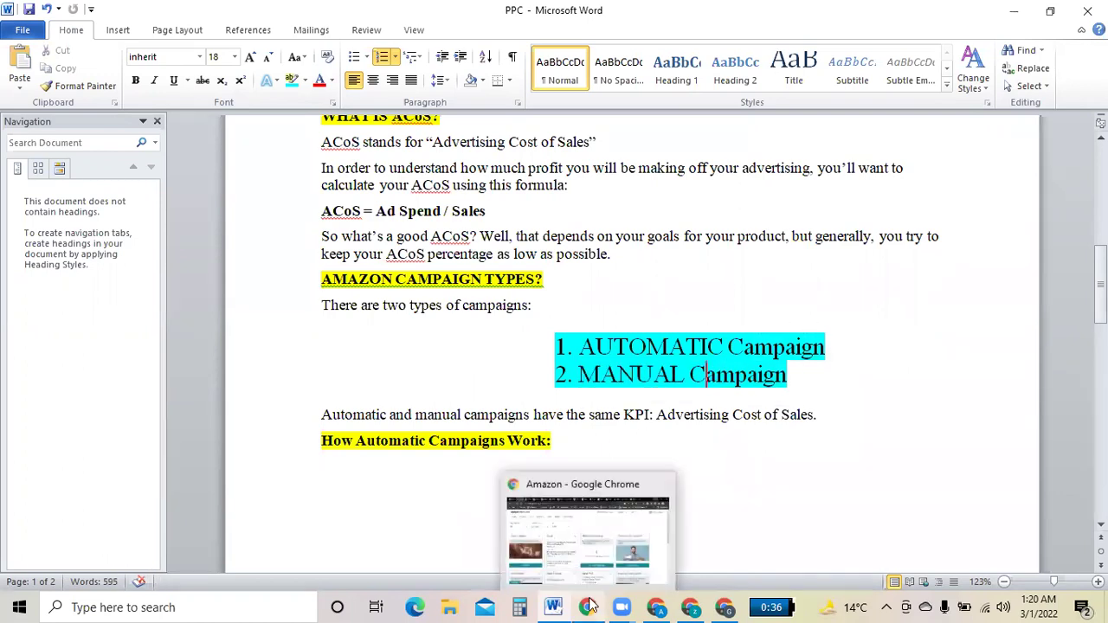
left_click(589, 546)
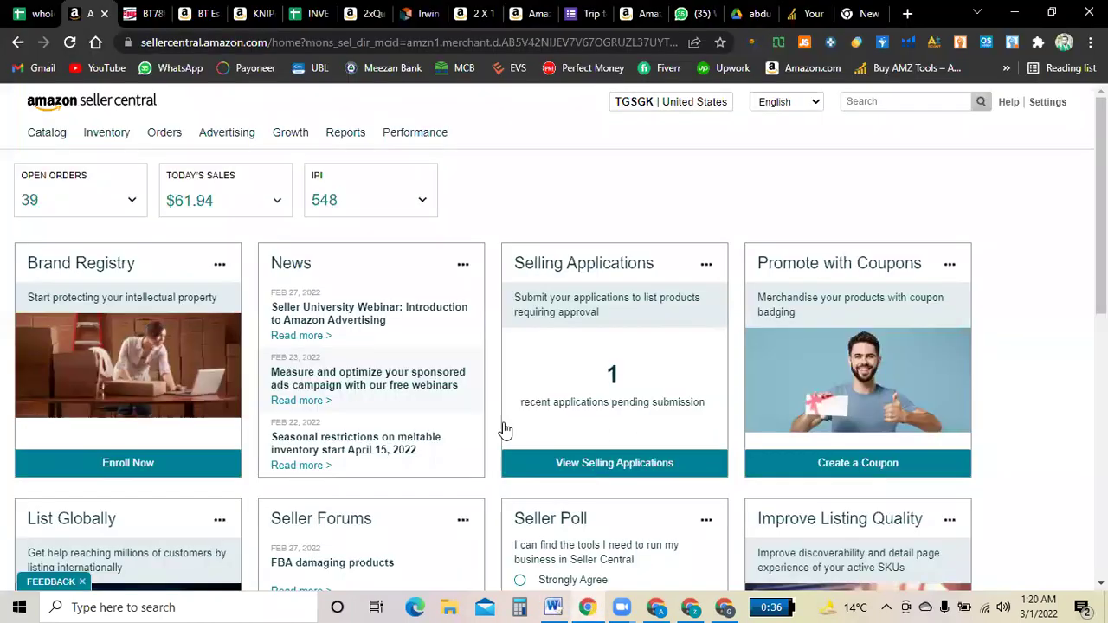
left_click(69, 42)
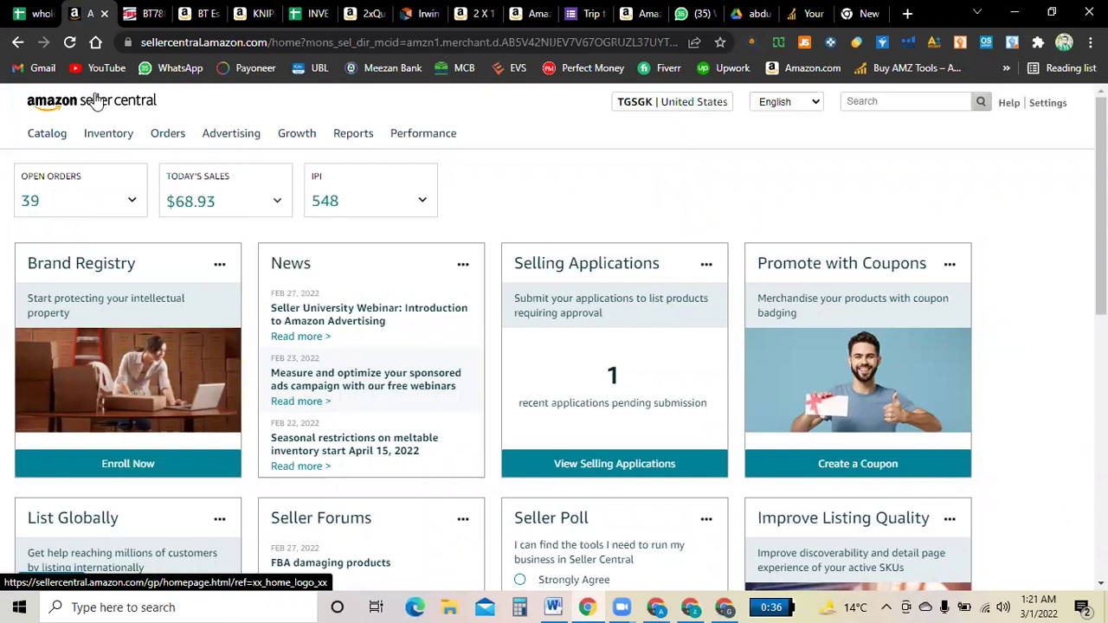
mouse_move(249, 153)
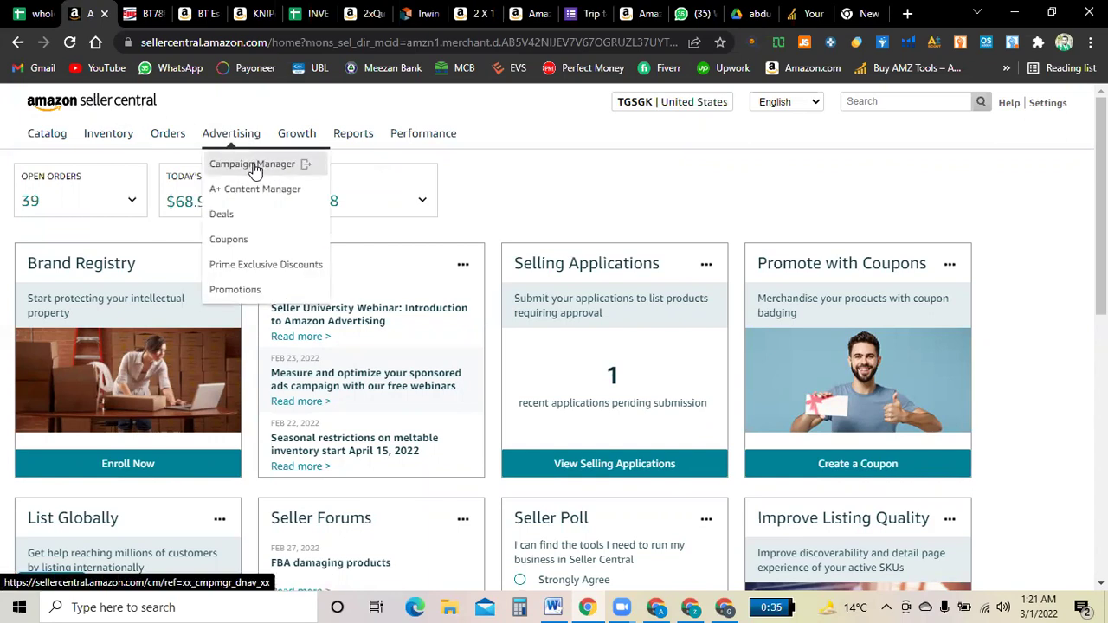
left_click(254, 169)
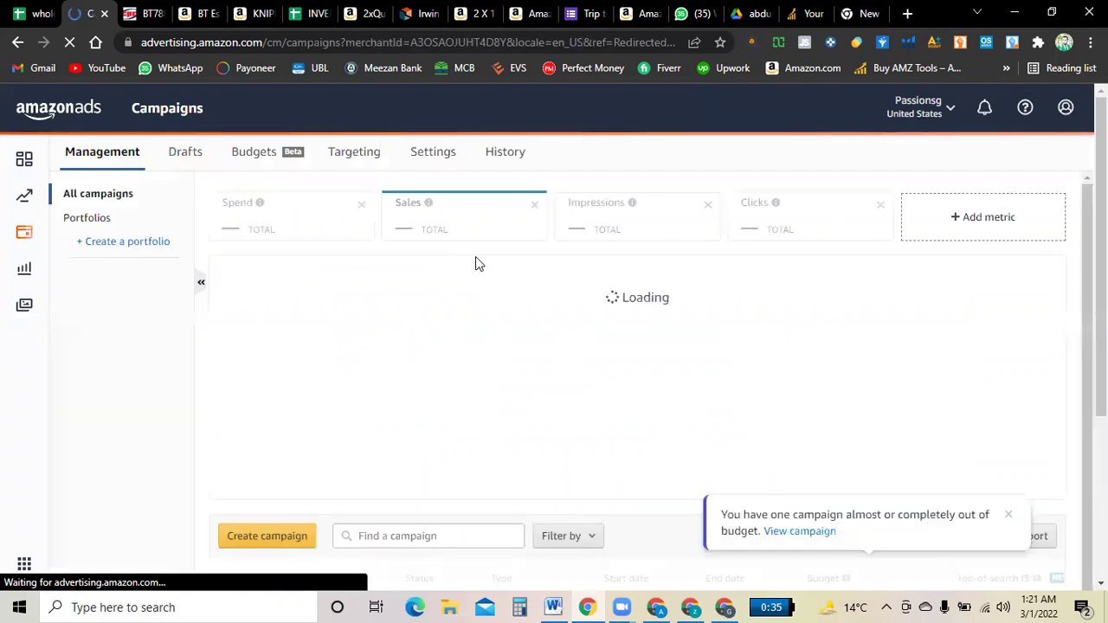
Start creating a new campaign of the Sponsored Products type.
scroll(472, 286, "down", 1)
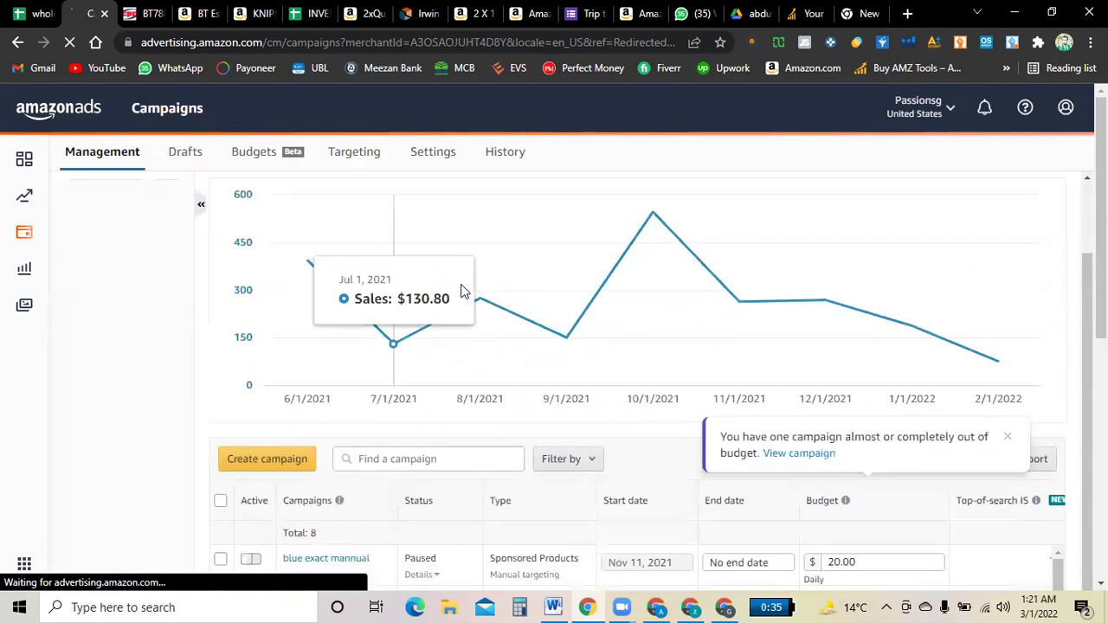
left_click(269, 460)
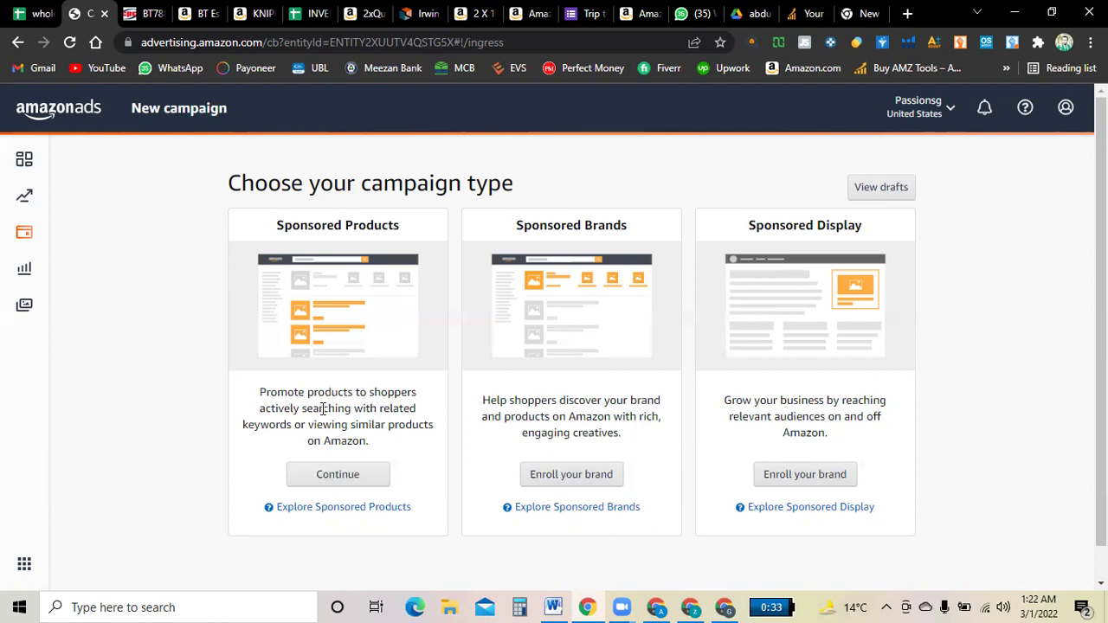
left_click(333, 474)
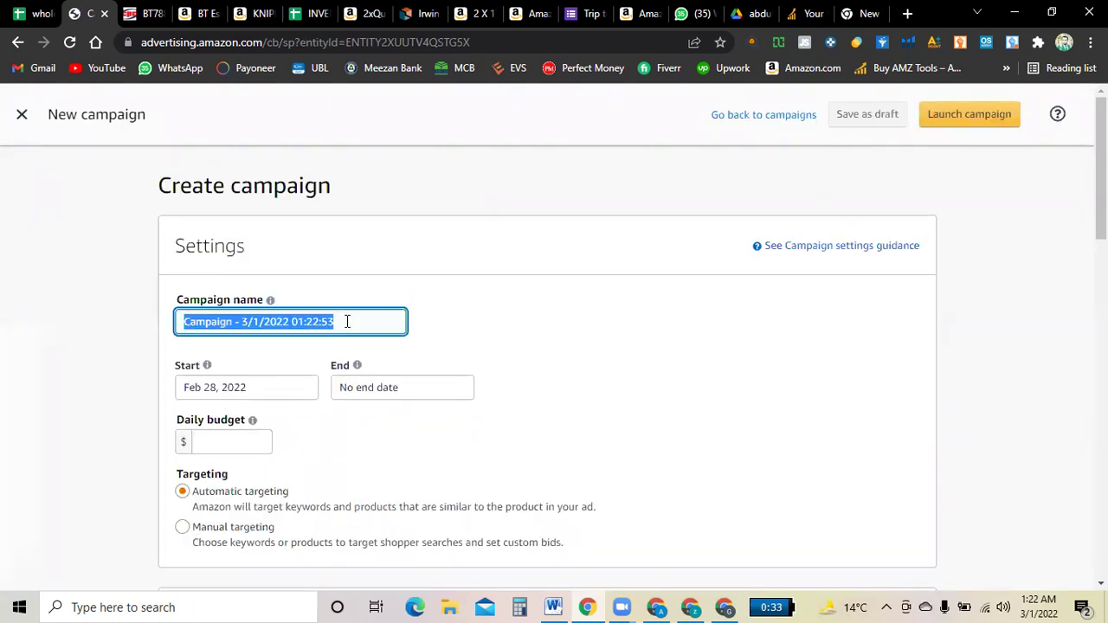
Replace the default campaign name with "mouse pad auto C".
key("BackSpace")
type("mouse ")
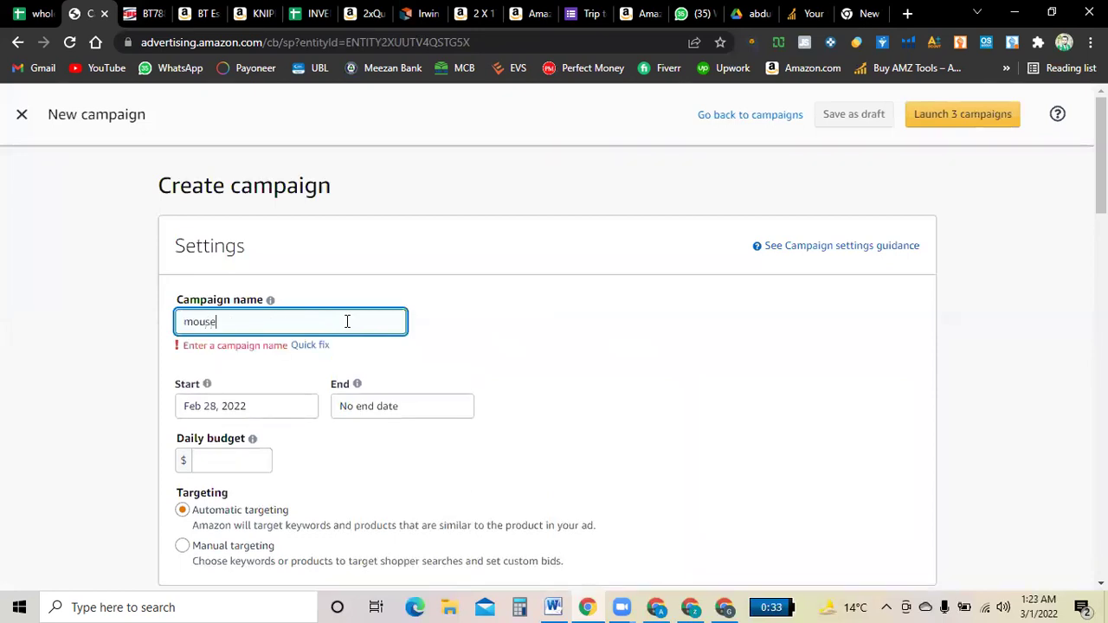
type("pad ")
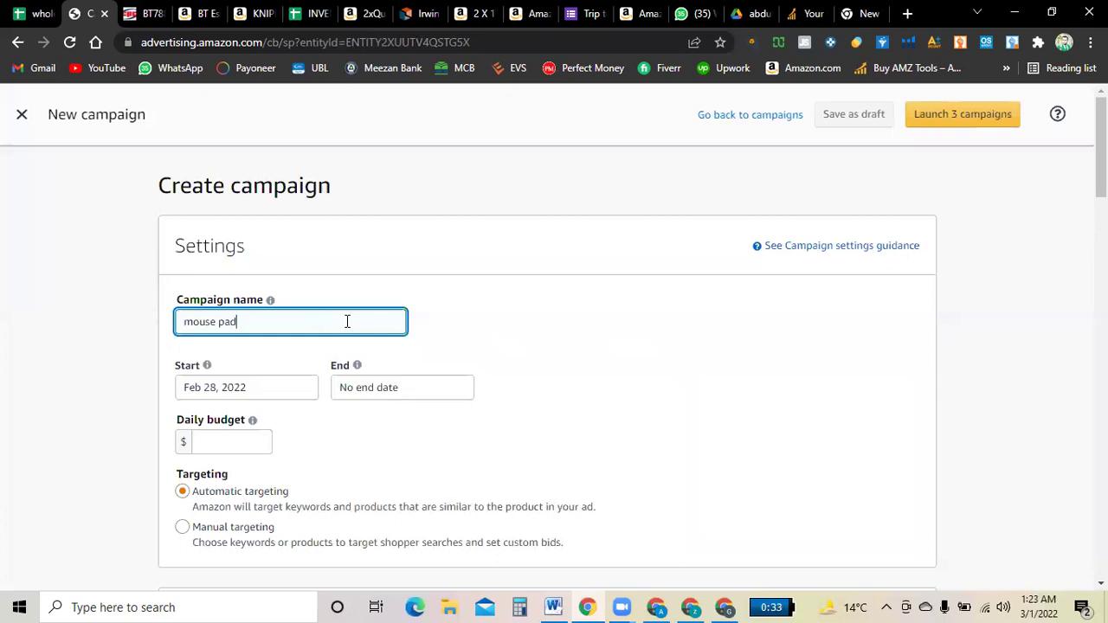
type("auto C")
Leave the campaign without an end date and set its daily budget to $20.
scroll(279, 359, "down", 1)
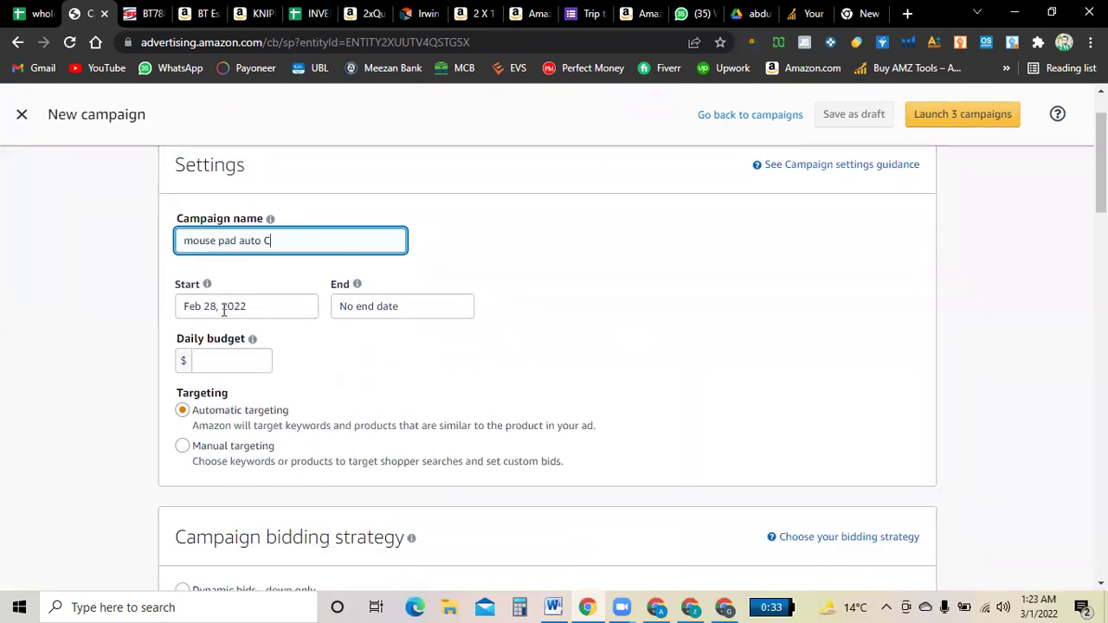
left_click(378, 312)
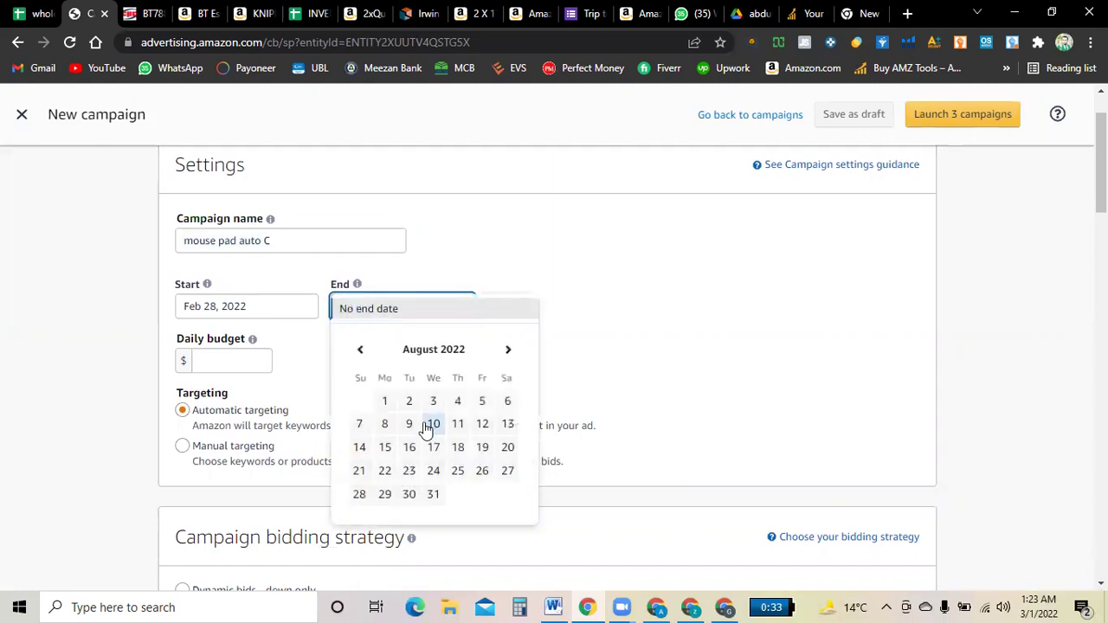
left_click(647, 365)
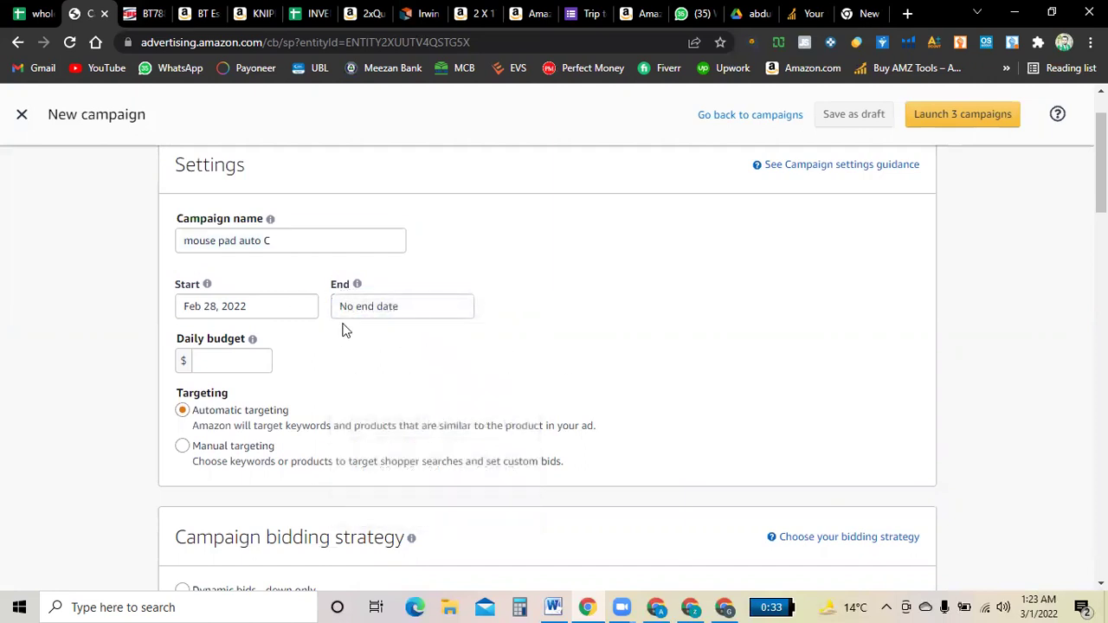
left_click(224, 359)
type("20")
left_click(367, 371)
Select automatic targeting and the "Dynamic bids - up and down" bidding strategy for the campaign.
scroll(367, 373, "down", 1)
left_click(201, 334)
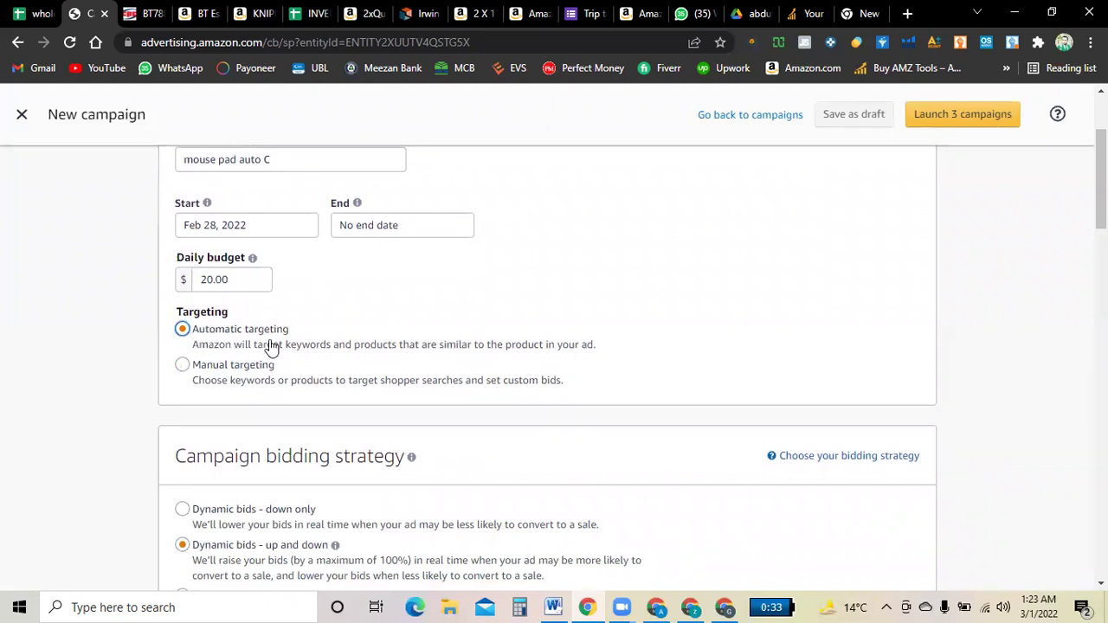
scroll(303, 353, "down", 2)
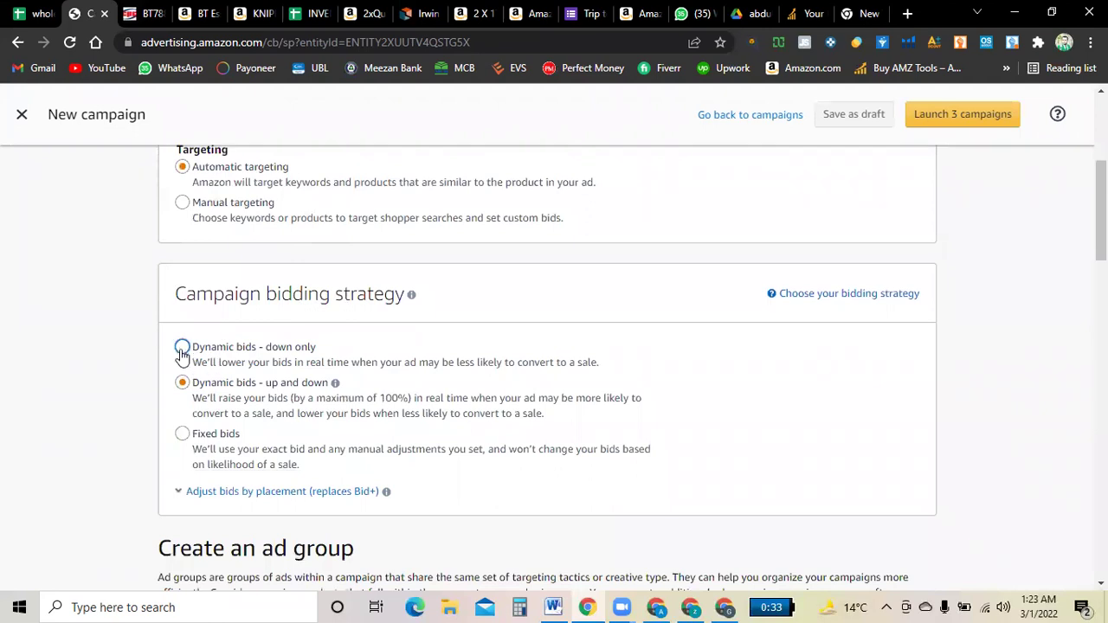
left_click(183, 384)
Switch to the open Amazon yoga mat page and search the store for "mouse pad".
left_click(639, 13)
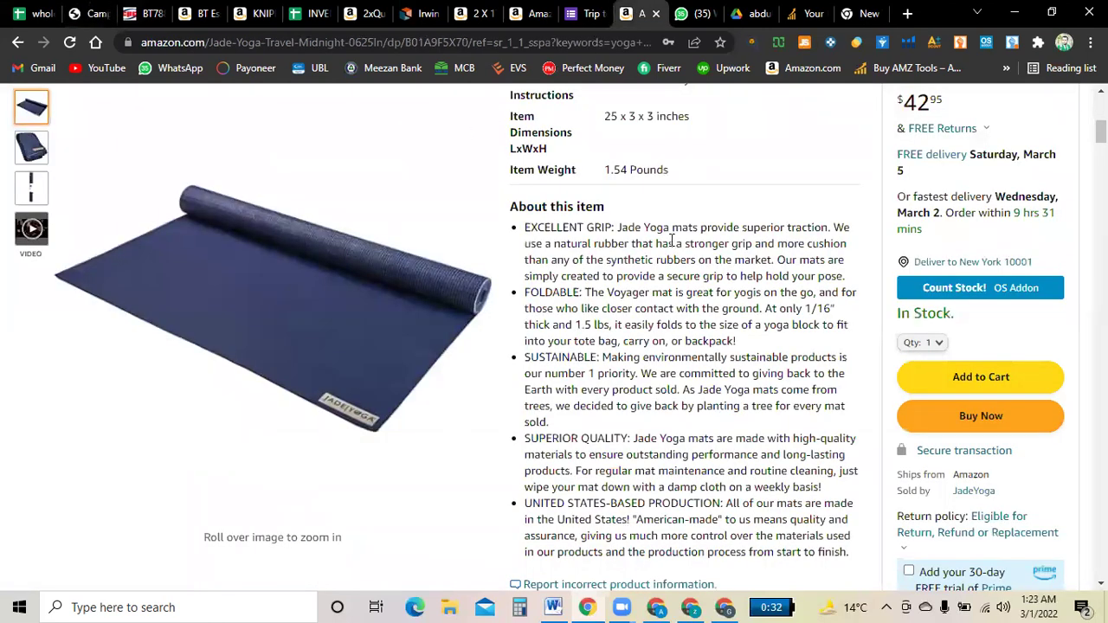
scroll(632, 221, "up", 5)
left_click(496, 188)
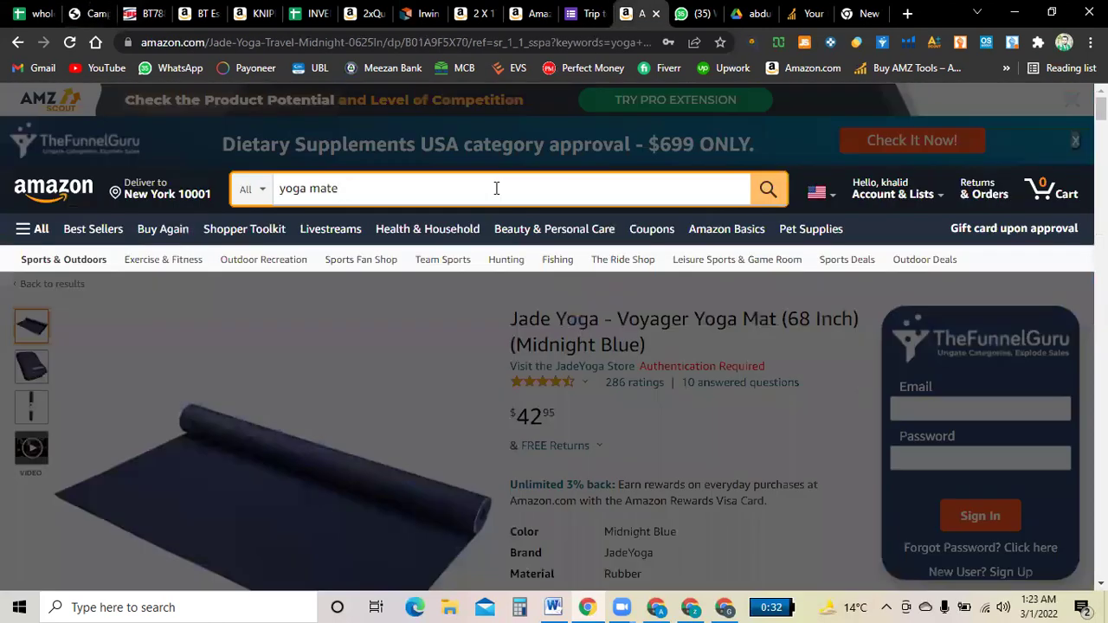
key("BackSpace")
key("BackSpace")
key("BackSpace")
key("BackSpace")
key("BackSpace")
key("BackSpace")
key("BackSpace")
key("BackSpace")
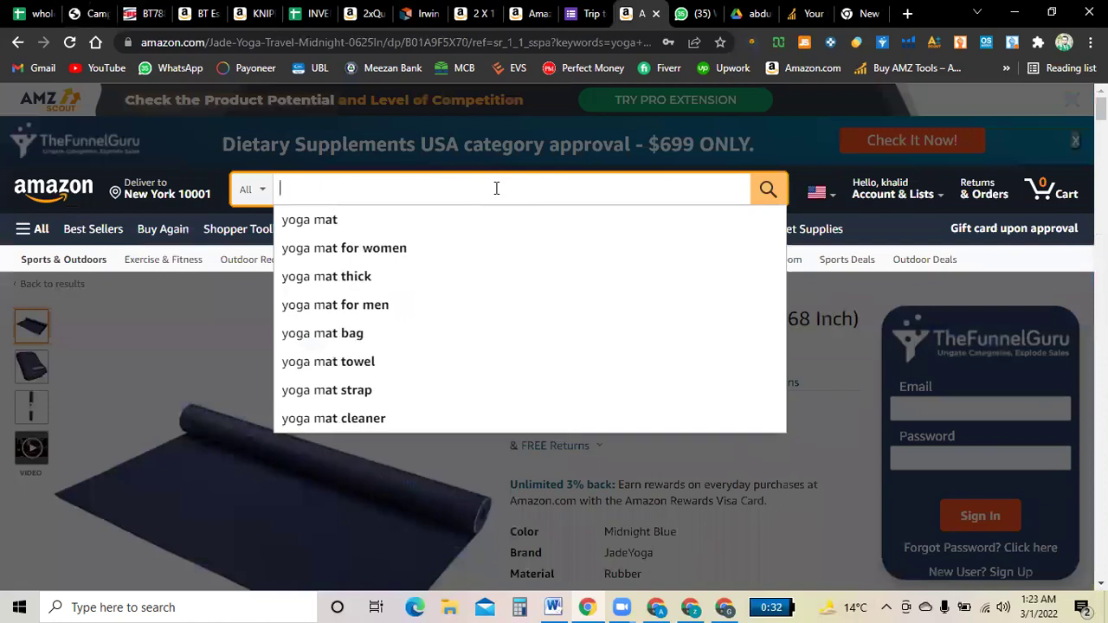
type("mouse pad")
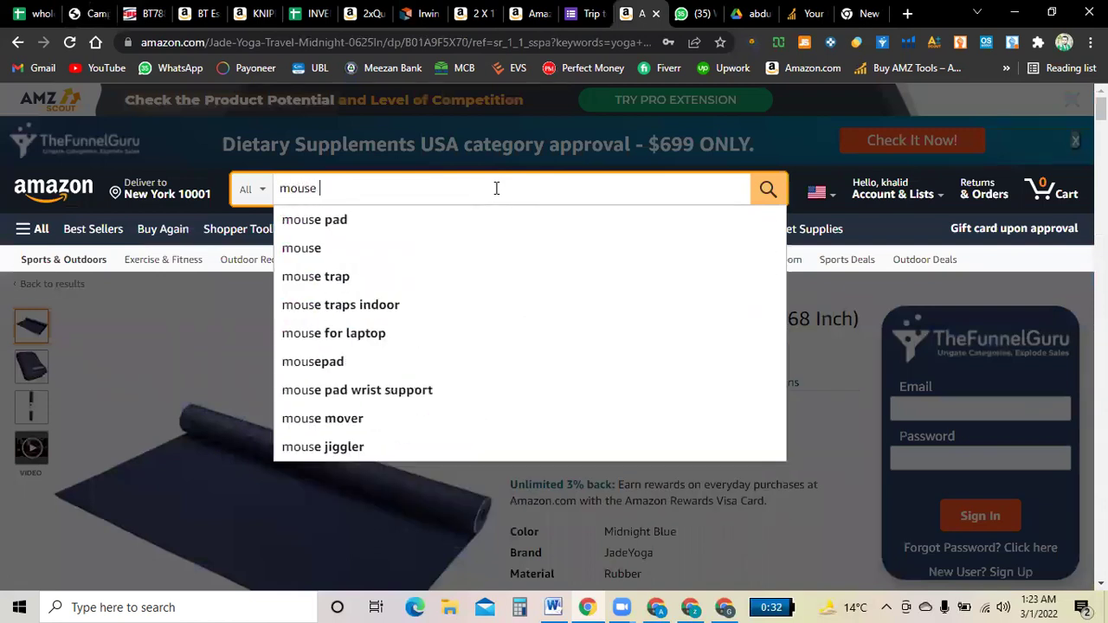
key("Return")
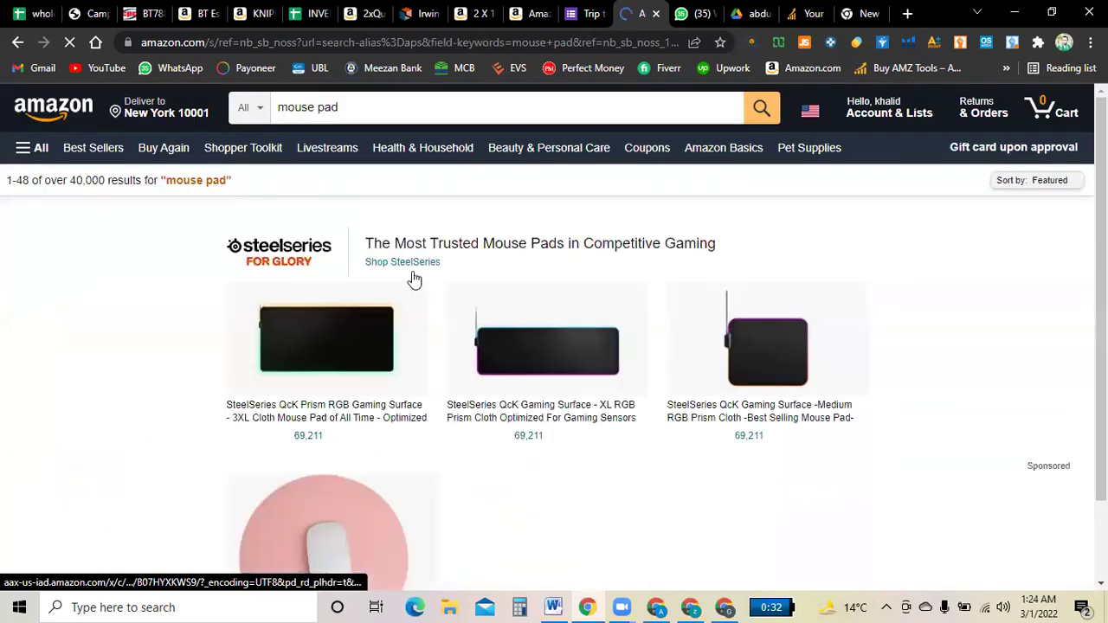
Open the sponsored ergonomic wrist-rest mouse pad and the sponsored stitched-edges mouse pad bundle in new tabs.
scroll(459, 277, "down", 2)
scroll(457, 294, "down", 5)
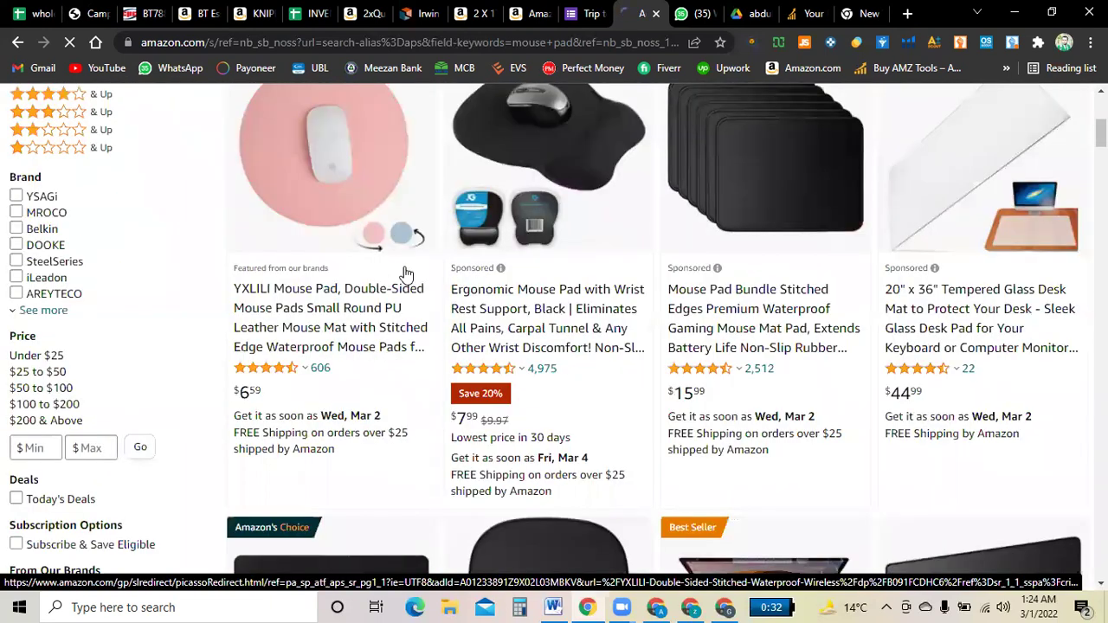
scroll(378, 251, "down", 2)
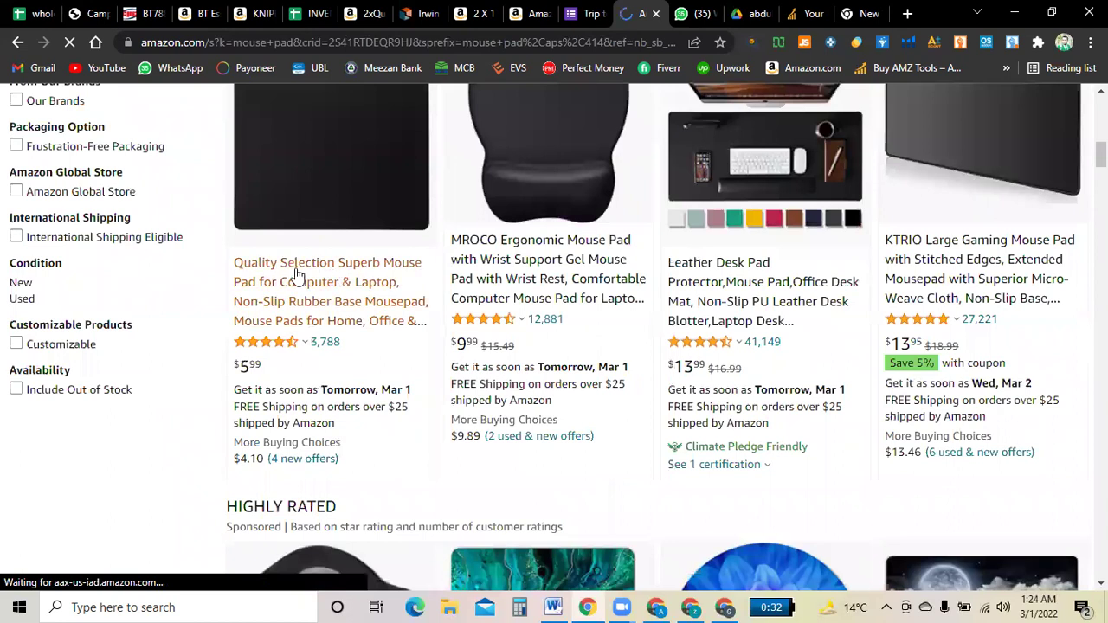
scroll(366, 290, "up", 6)
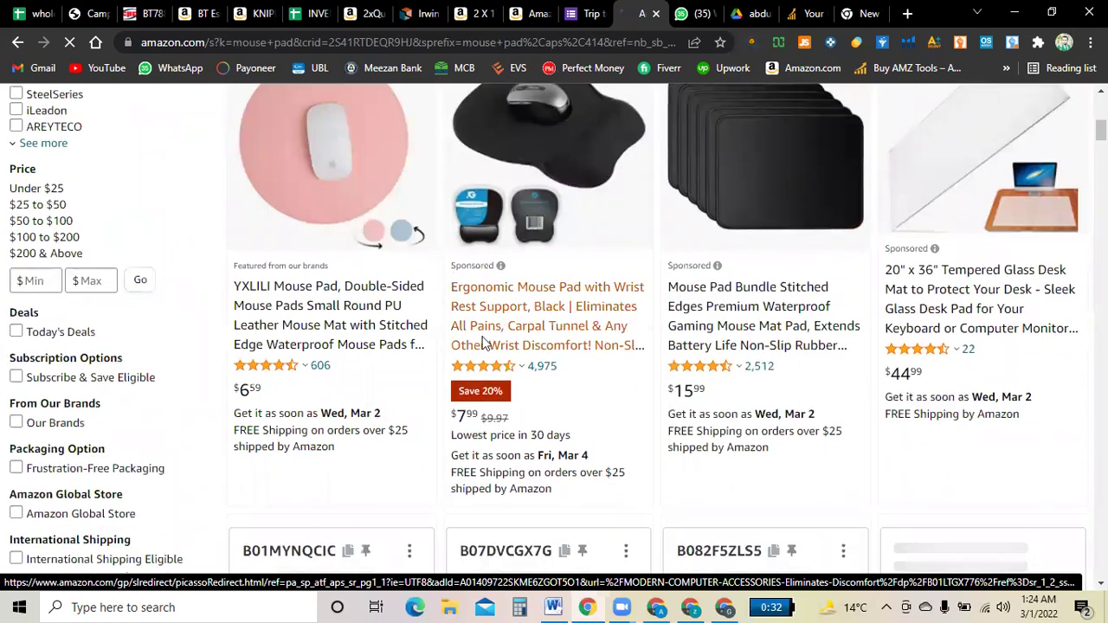
right_click(509, 295)
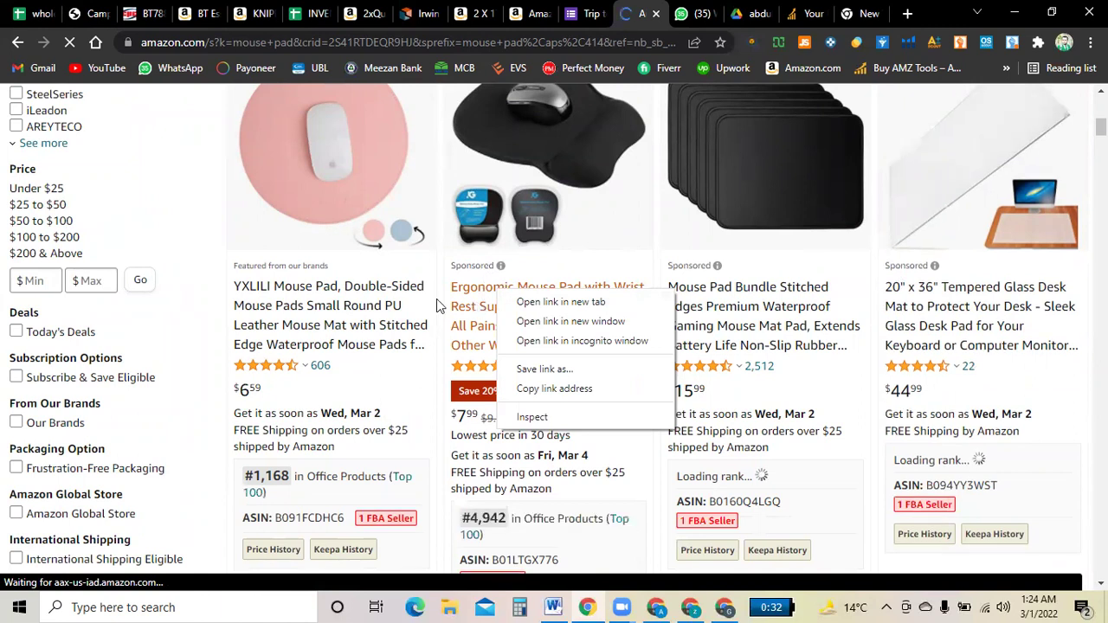
left_click(213, 235)
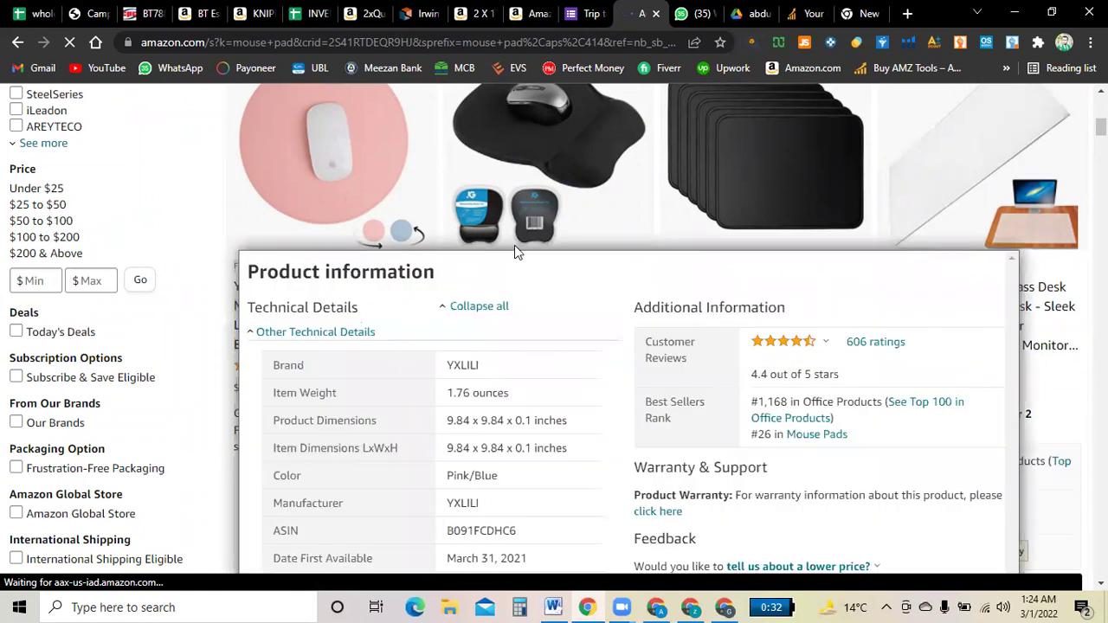
right_click(512, 198)
left_click(547, 207)
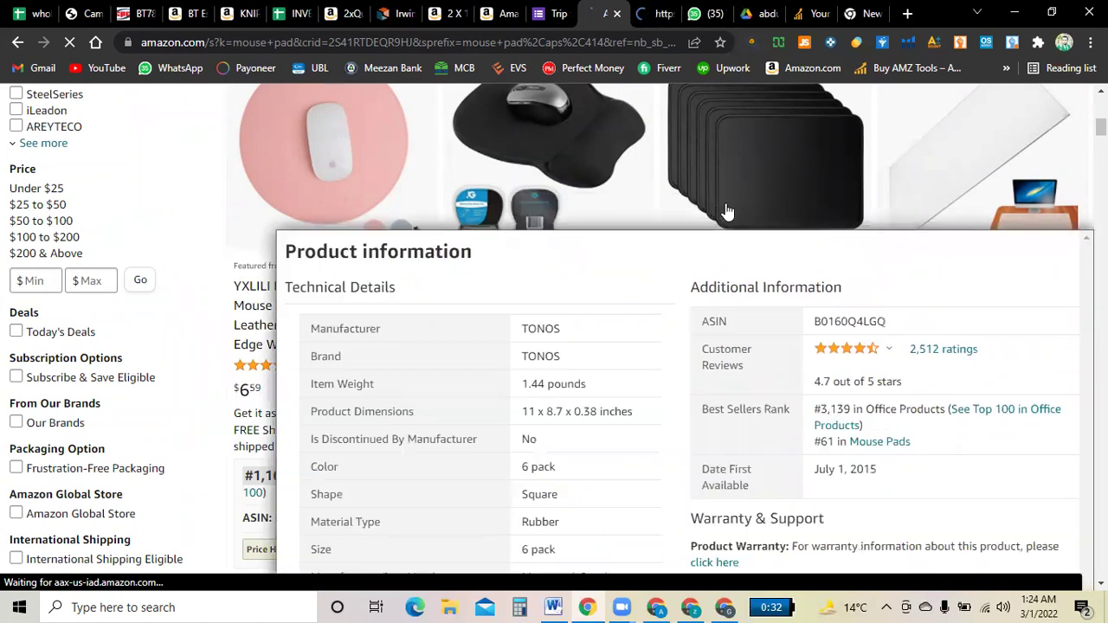
right_click(743, 211)
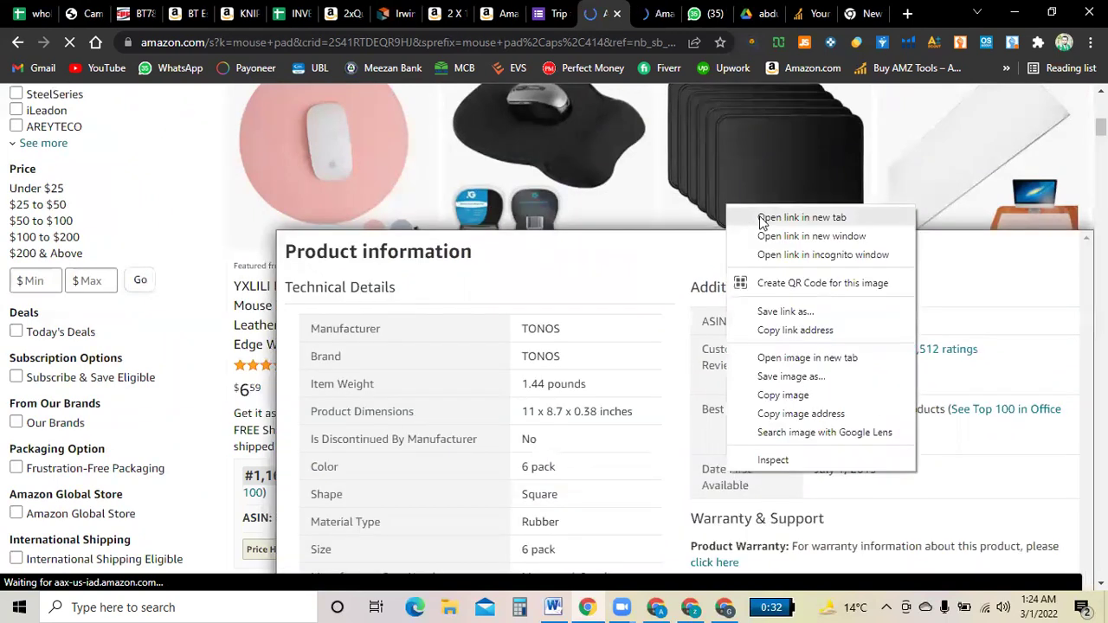
left_click(756, 220)
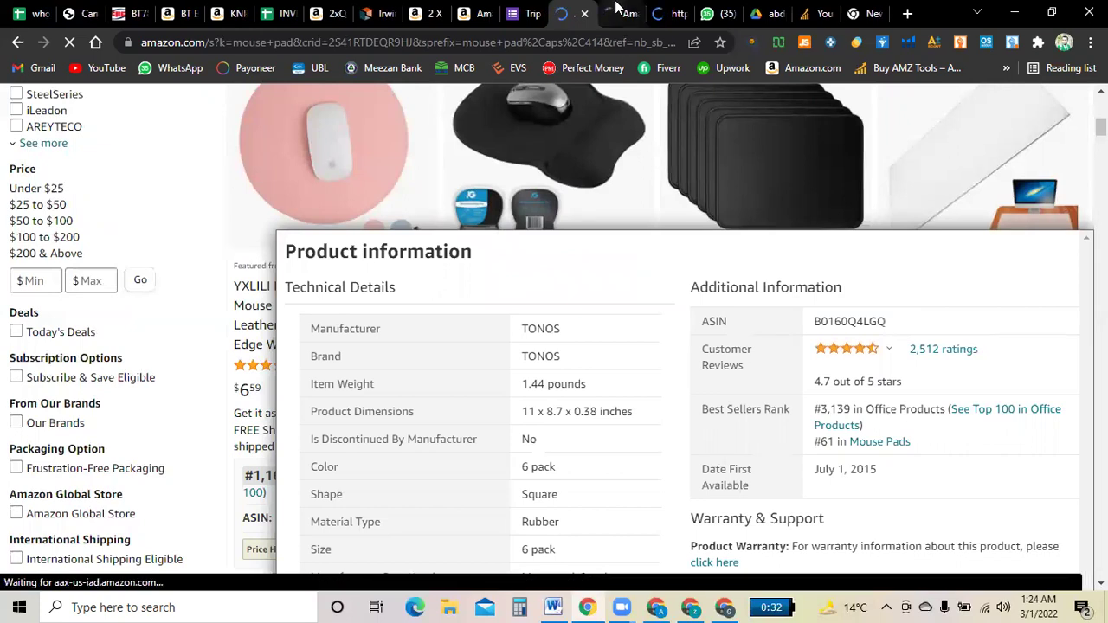
Examine the product pages of the ergonomic mouse pad and the stitched-edges bundle, including their prices and purchase options.
left_click(619, 10)
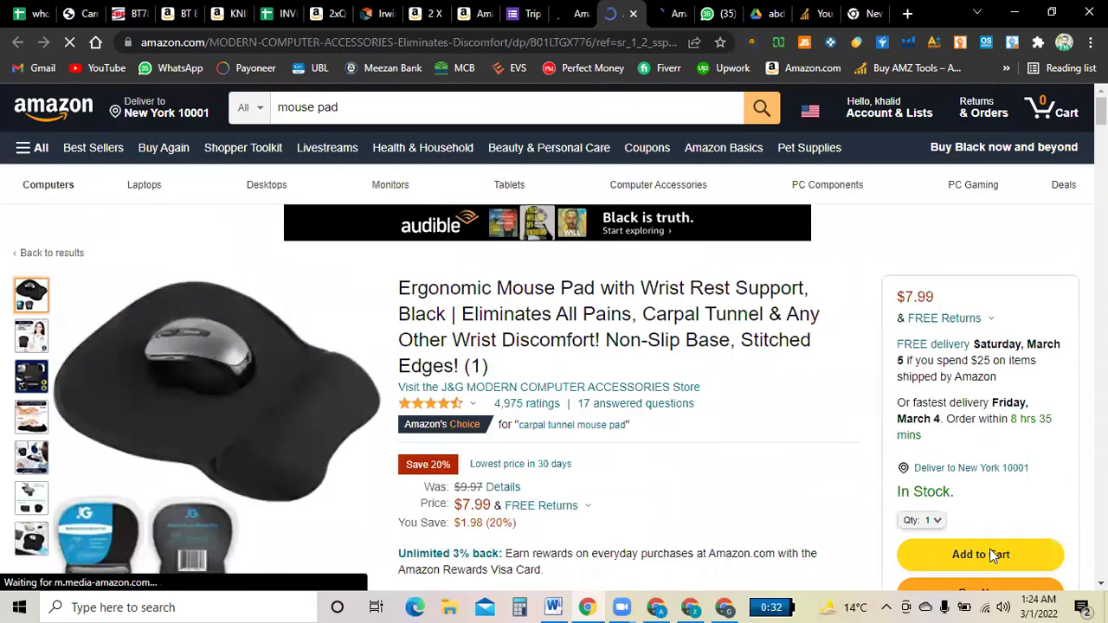
scroll(990, 554, "down", 1)
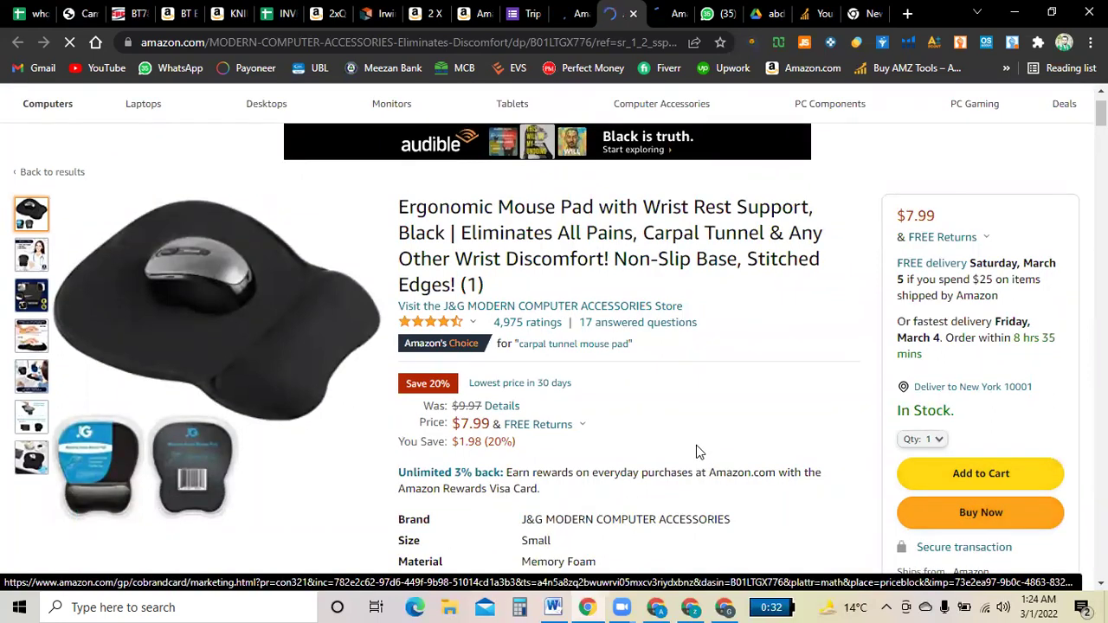
left_click(567, 15)
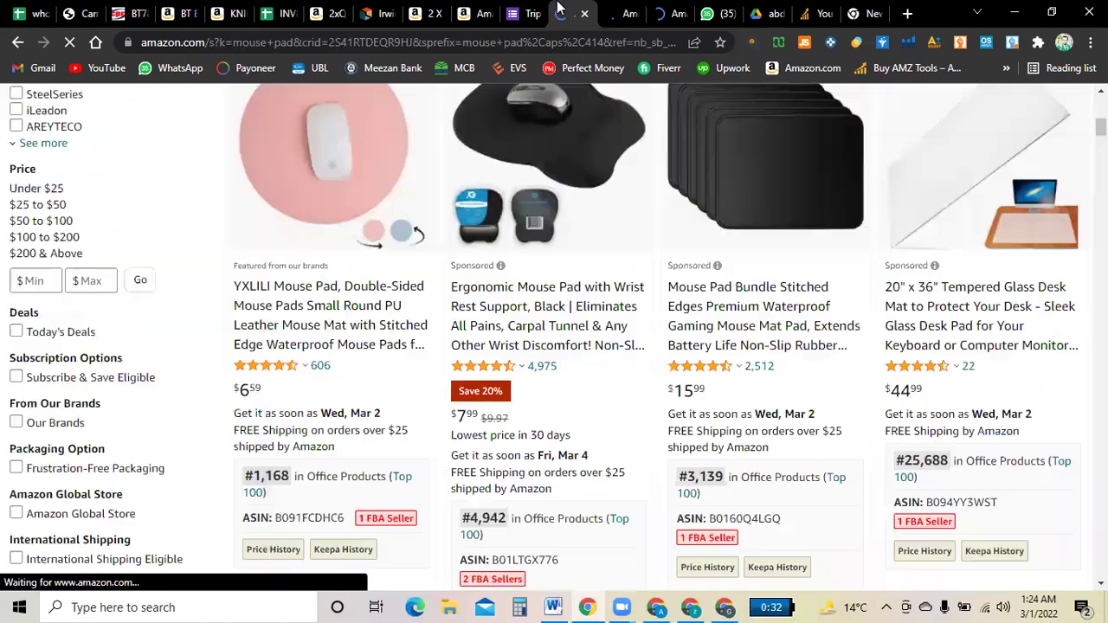
left_click(671, 13)
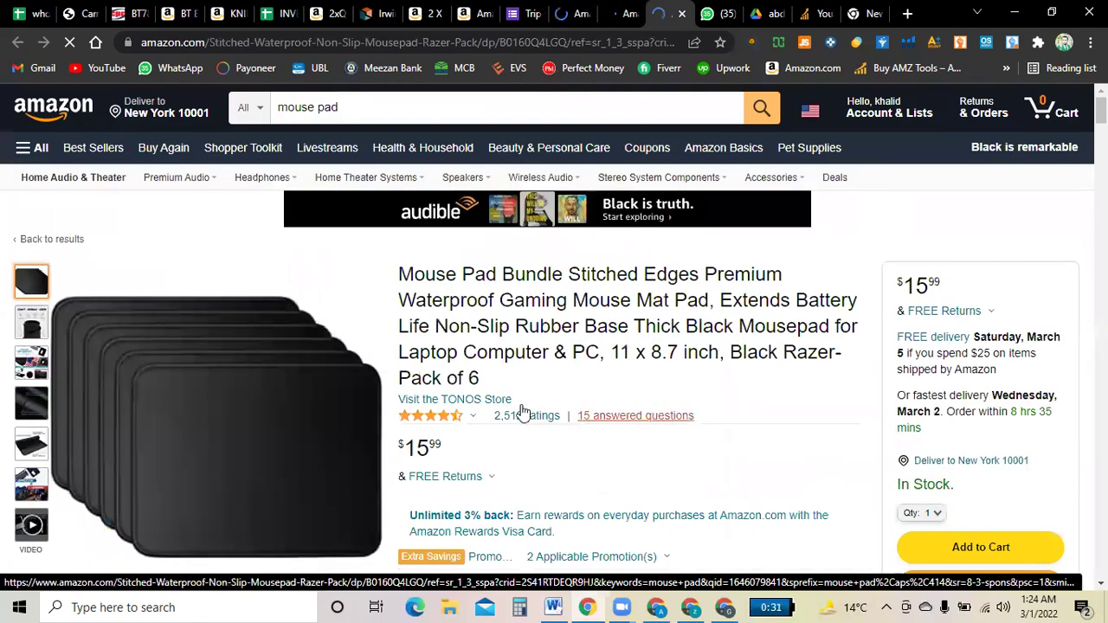
scroll(922, 427, "down", 1)
scroll(922, 427, "down", 1)
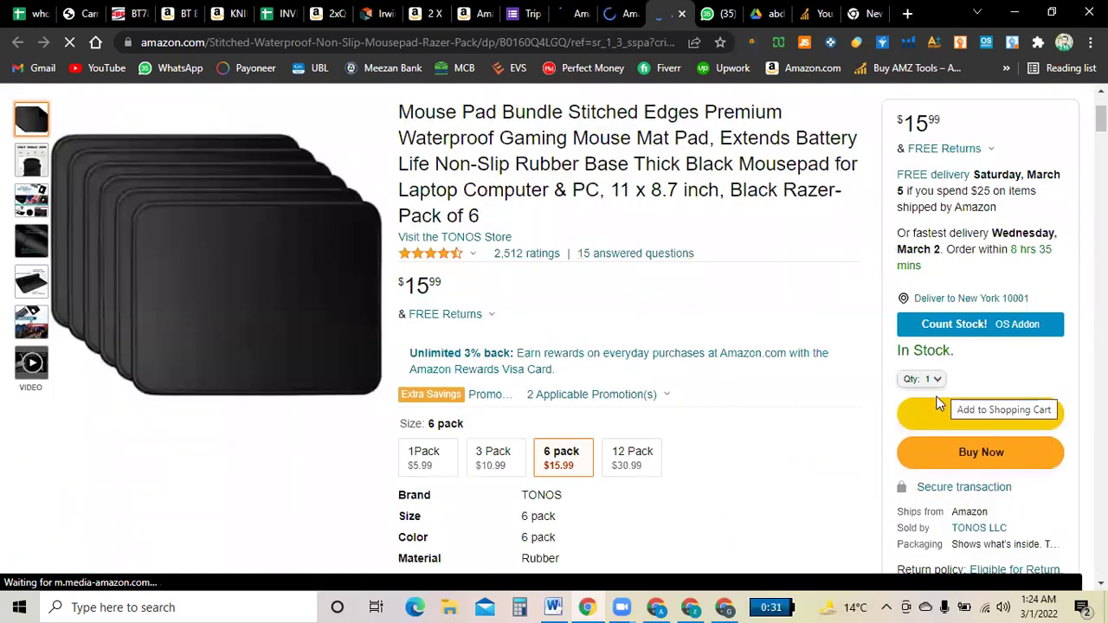
scroll(728, 407, "up", 1)
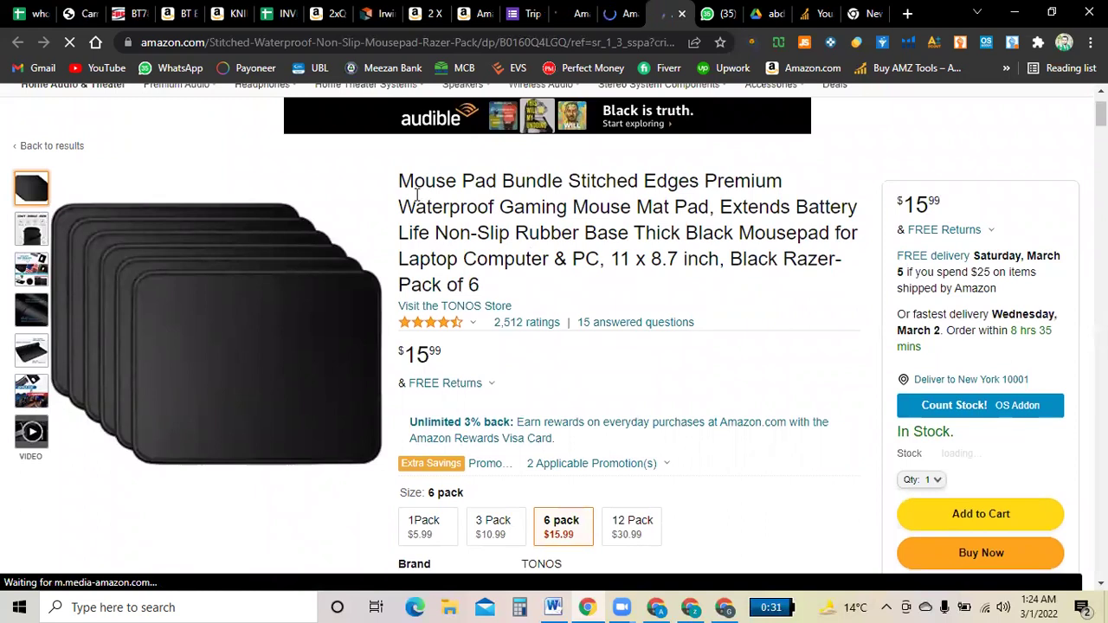
Open Calculator over the mouse pad bundle page, enter 0.75 as an example bid, and close it.
left_click(517, 606)
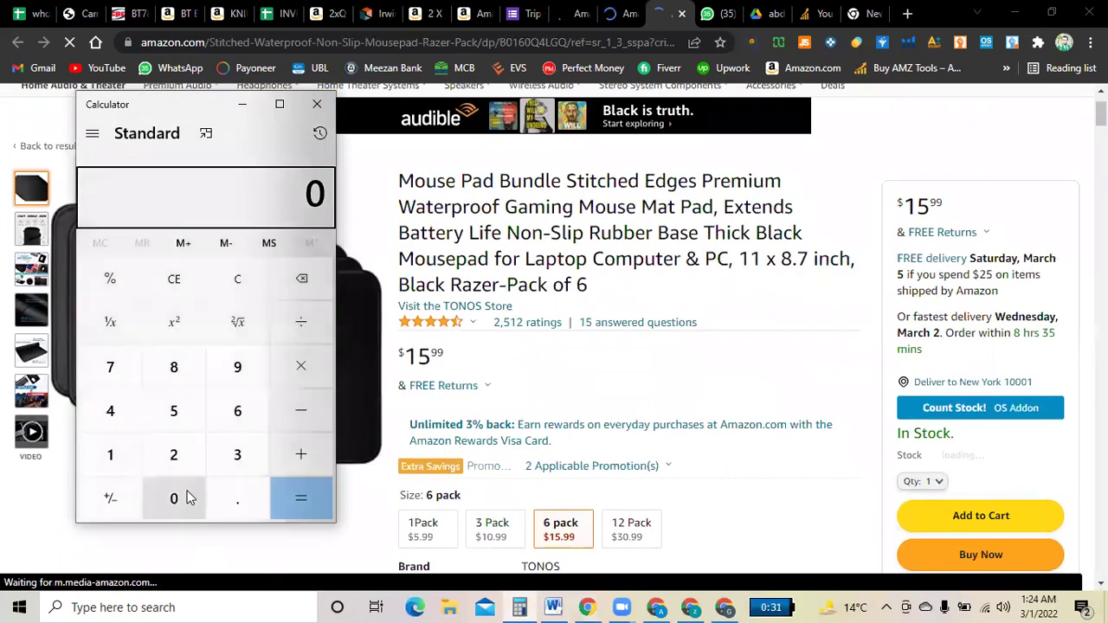
left_click(237, 498)
left_click(110, 367)
left_click(176, 412)
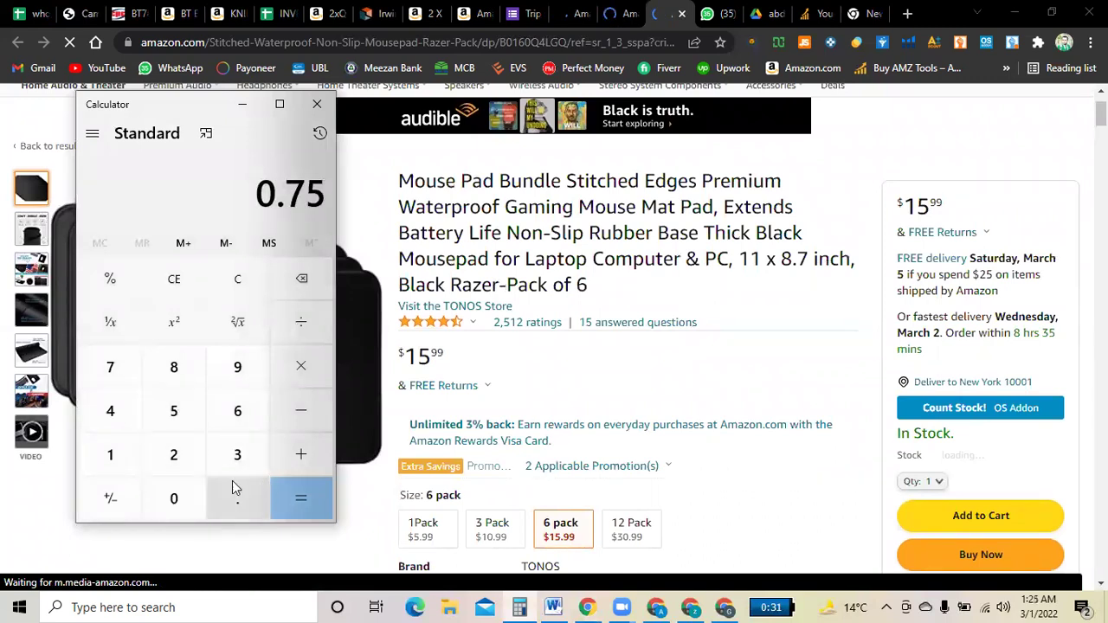
left_click(316, 104)
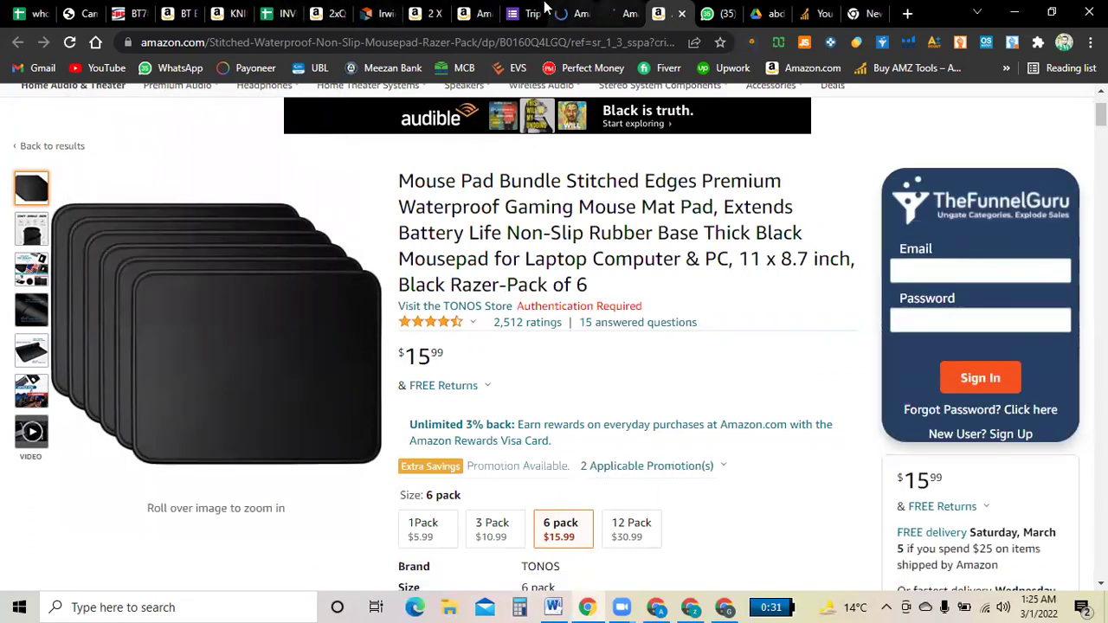
Switch back to the new campaign page and enter 0.50 in Calculator as an example bid.
left_click(85, 10)
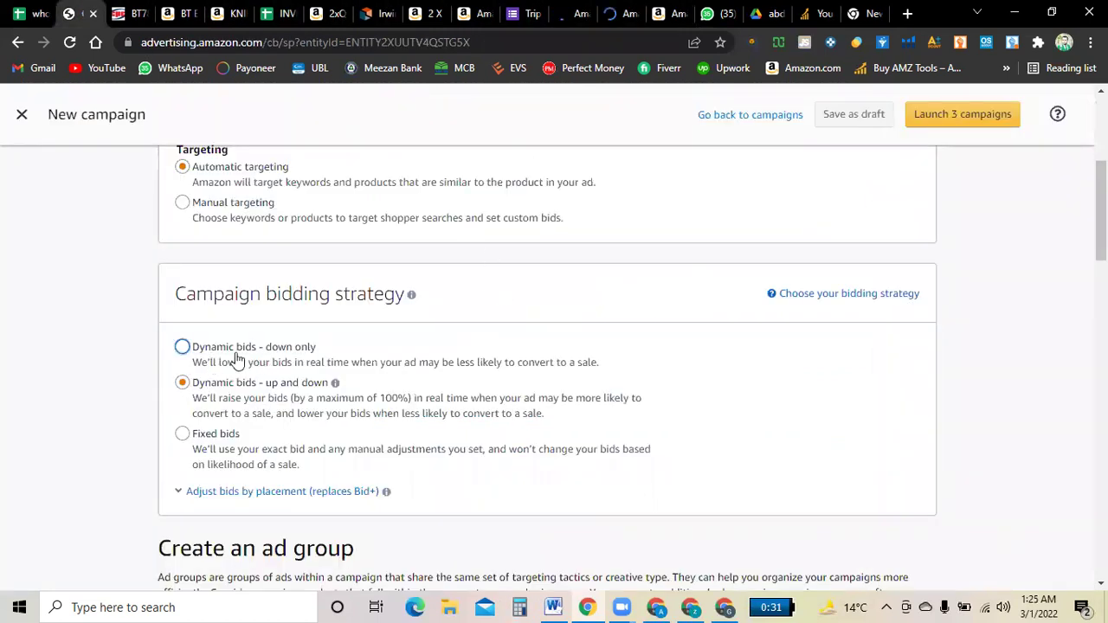
left_click(519, 606)
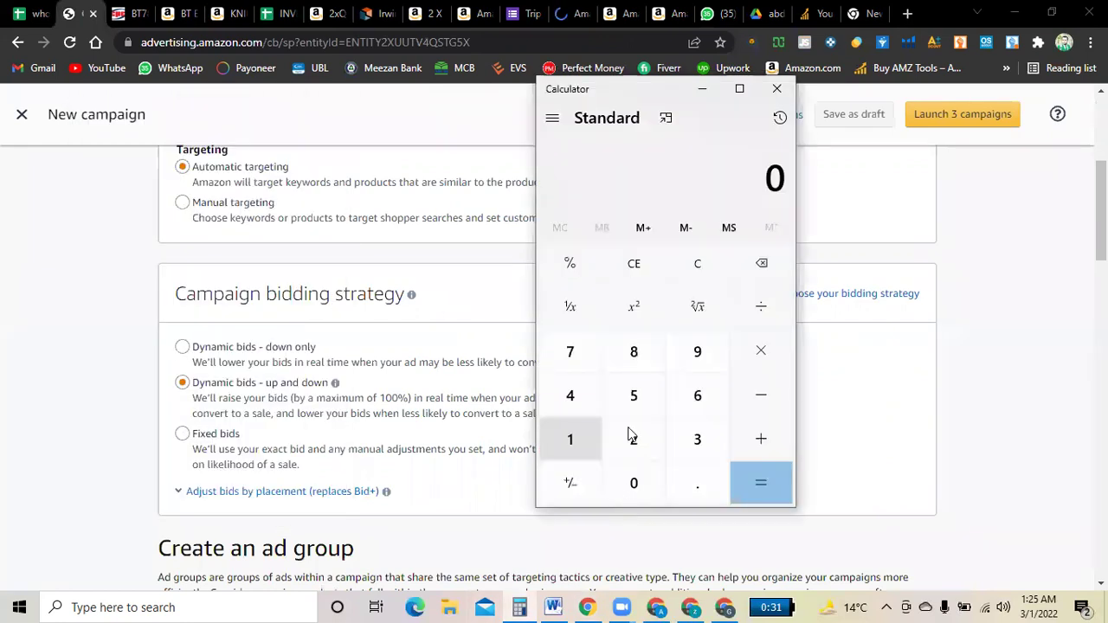
key("5")
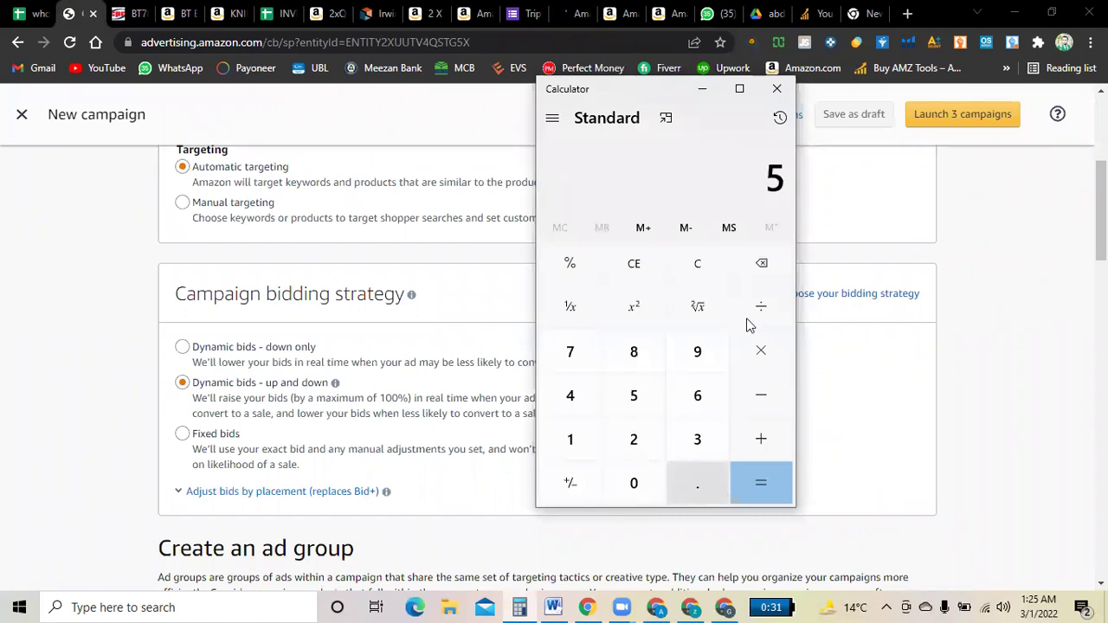
key("BackSpace")
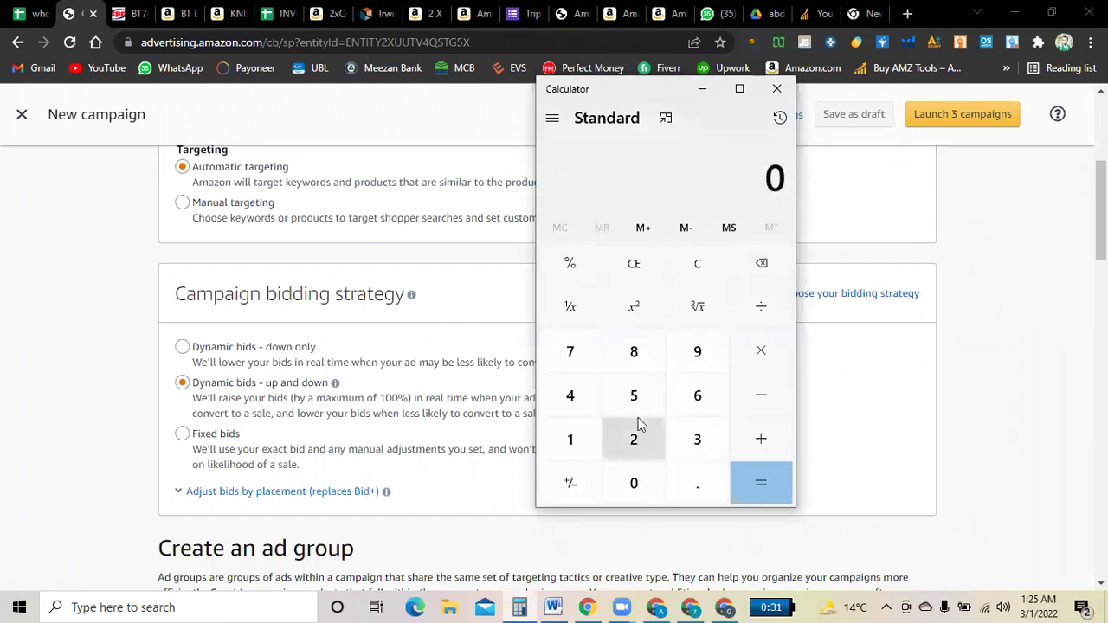
key("period")
type("50")
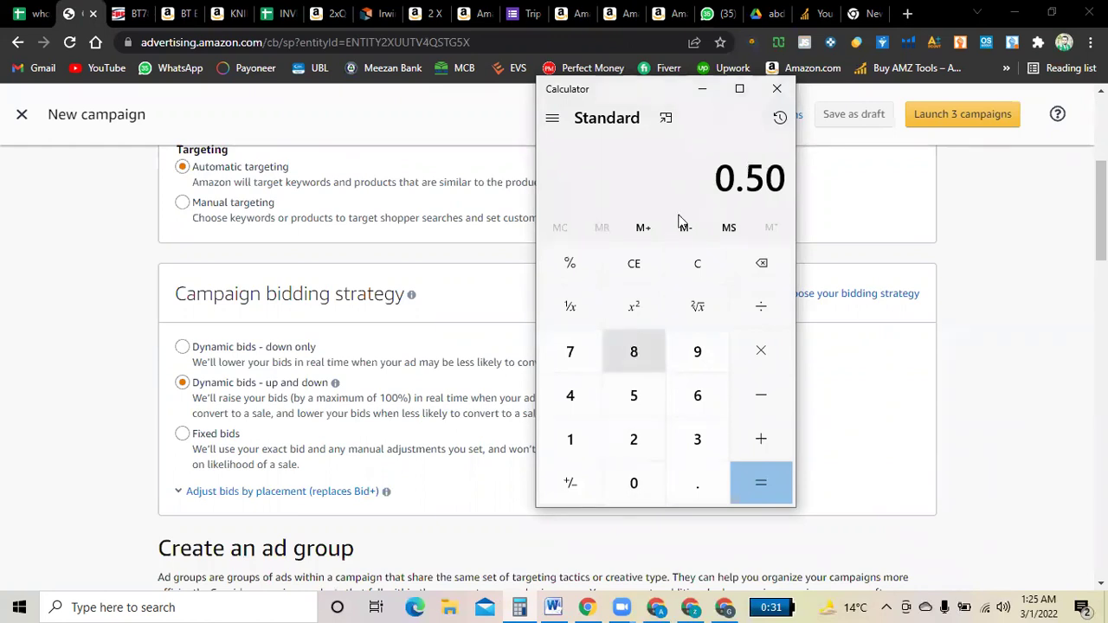
Highlight the 0.50 example bid on the calculator display while comparing the bidding strategies.
left_click_drag(728, 179, 773, 179)
double_click(755, 181)
left_click(757, 180)
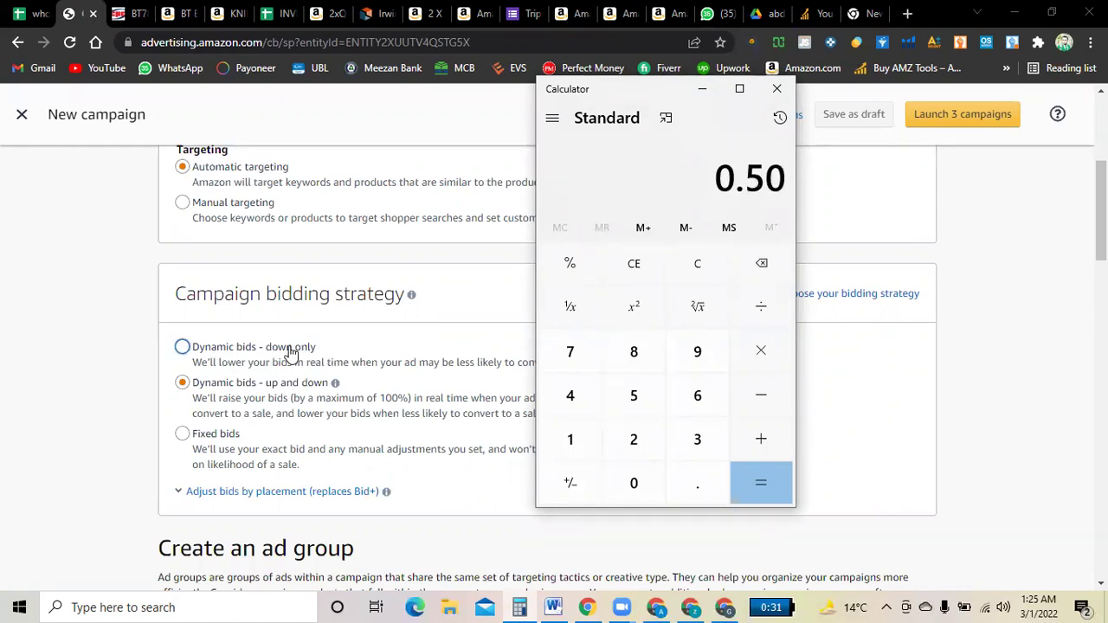
left_click_drag(717, 179, 775, 179)
left_click(745, 180)
left_click_drag(718, 178, 780, 182)
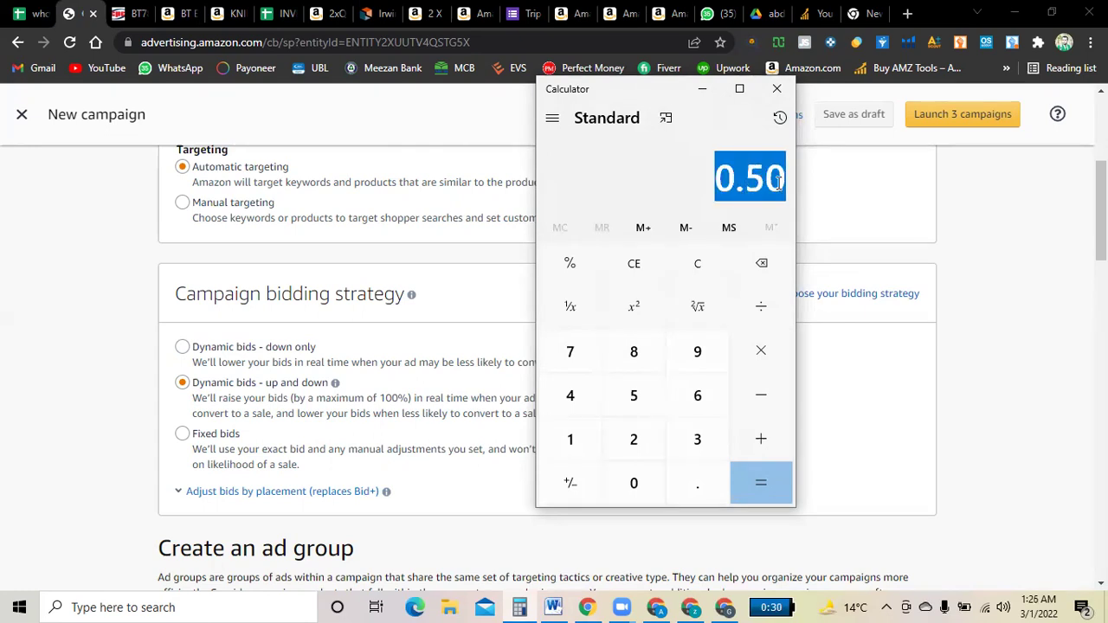
left_click(747, 180)
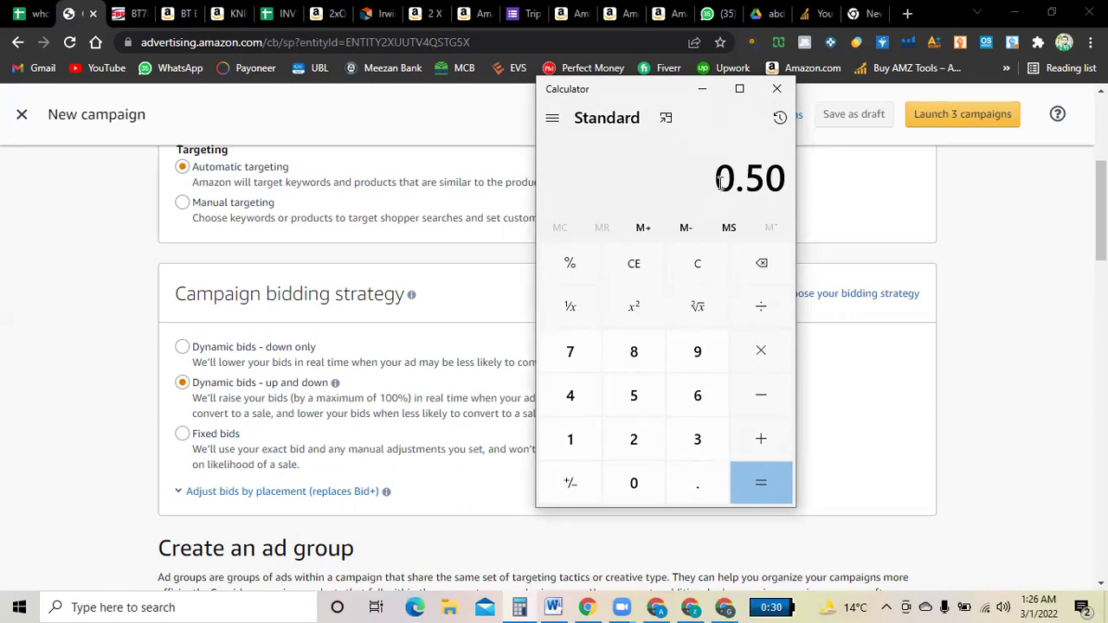
left_click_drag(718, 179, 784, 179)
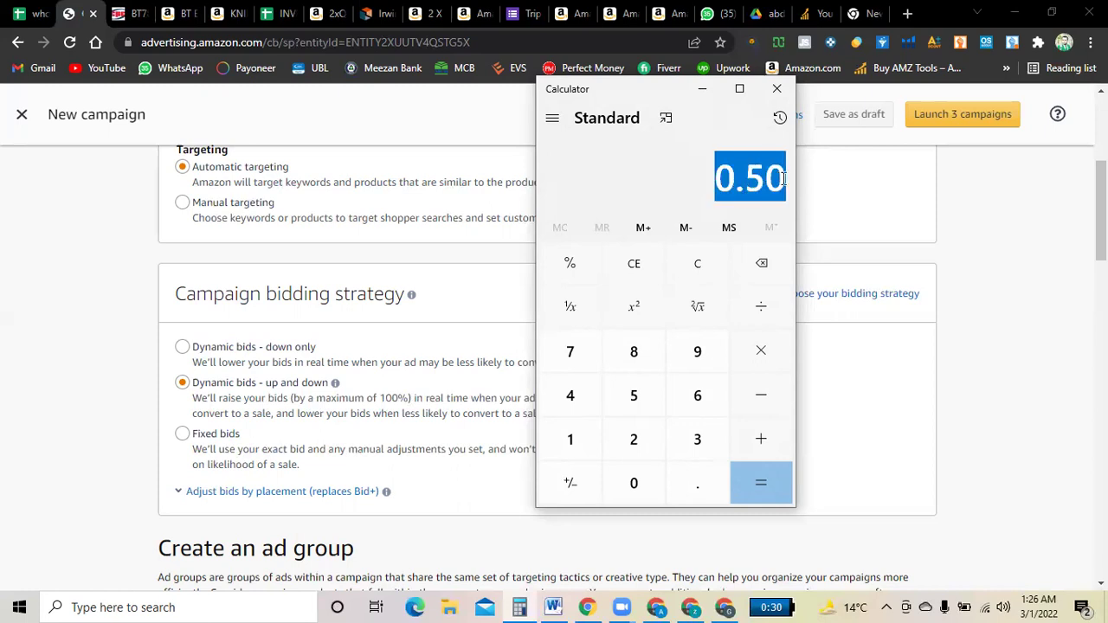
Replace the calculator's example bid with 1 and move its window clear of the bidding strategy descriptions.
type("1")
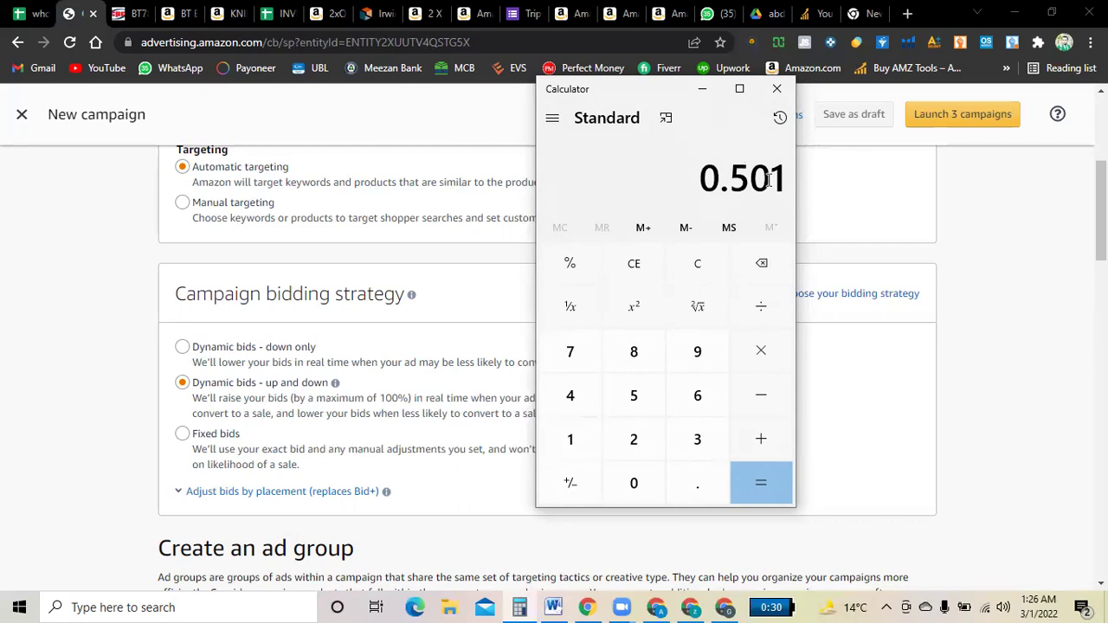
double_click(768, 179)
left_click(641, 482)
left_click(765, 268)
left_click(765, 269)
left_click(766, 268)
left_click(766, 268)
left_click(766, 268)
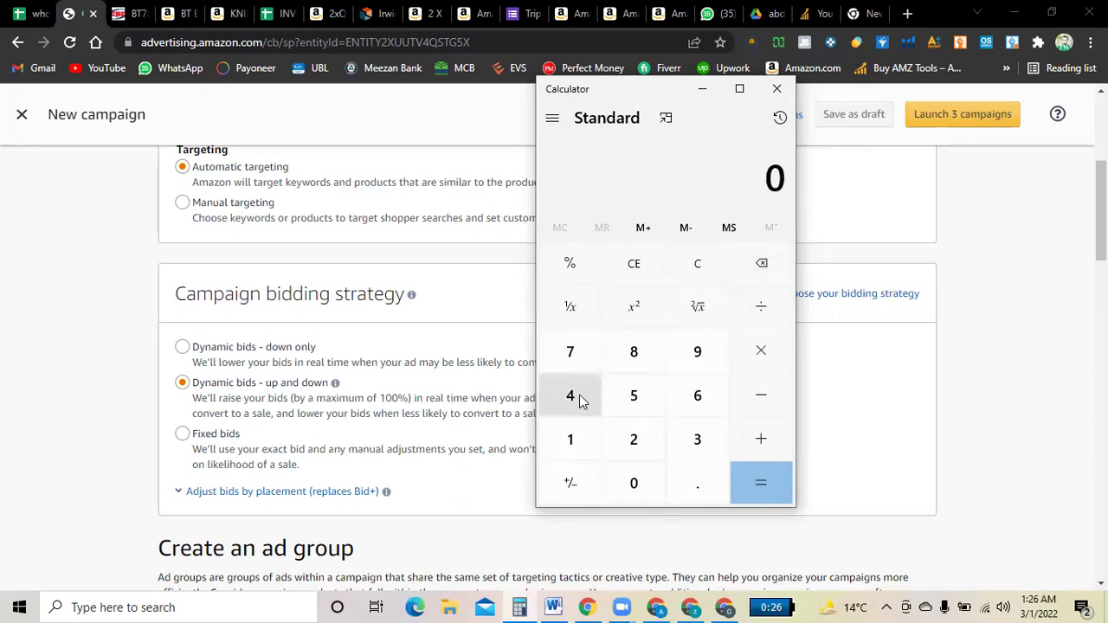
left_click(569, 450)
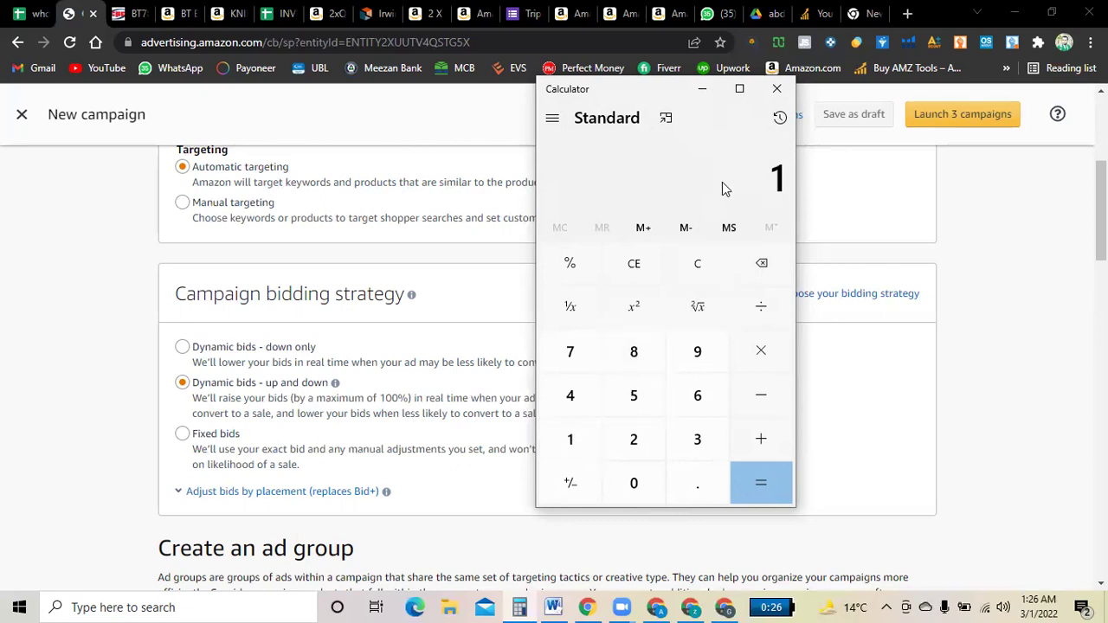
left_click_drag(665, 98, 817, 106)
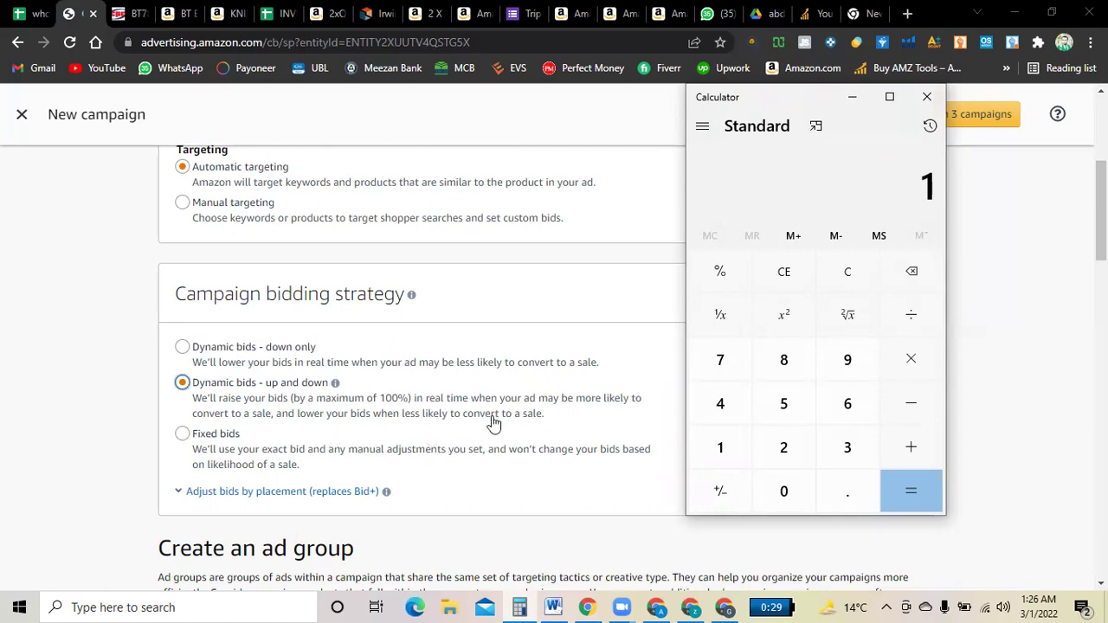
left_click(783, 447)
left_click(783, 481)
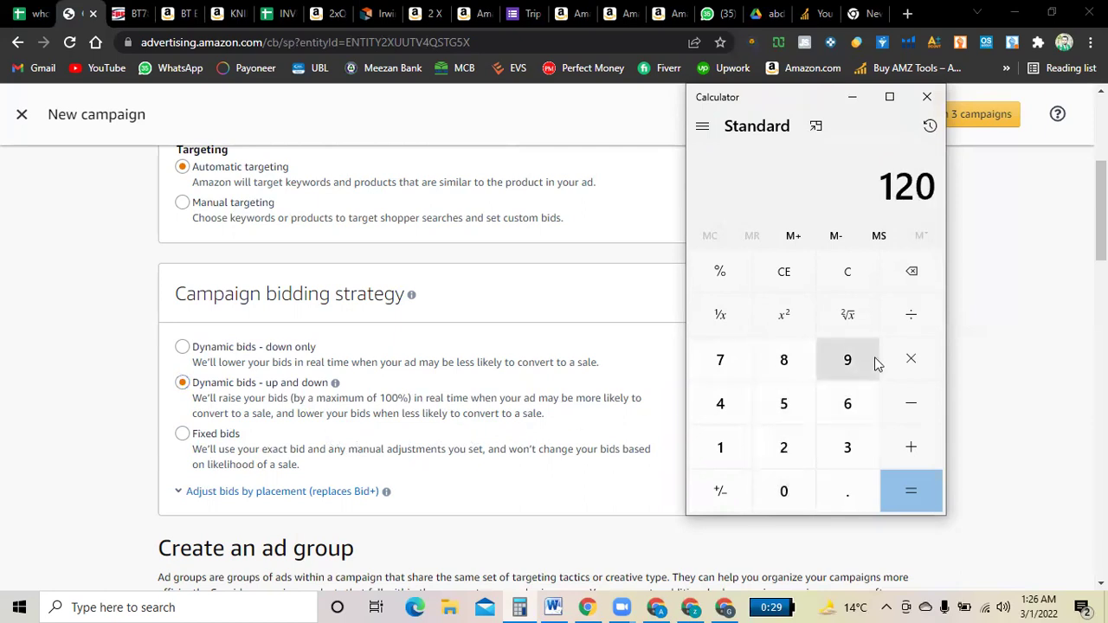
double_click(918, 272)
left_click(919, 273)
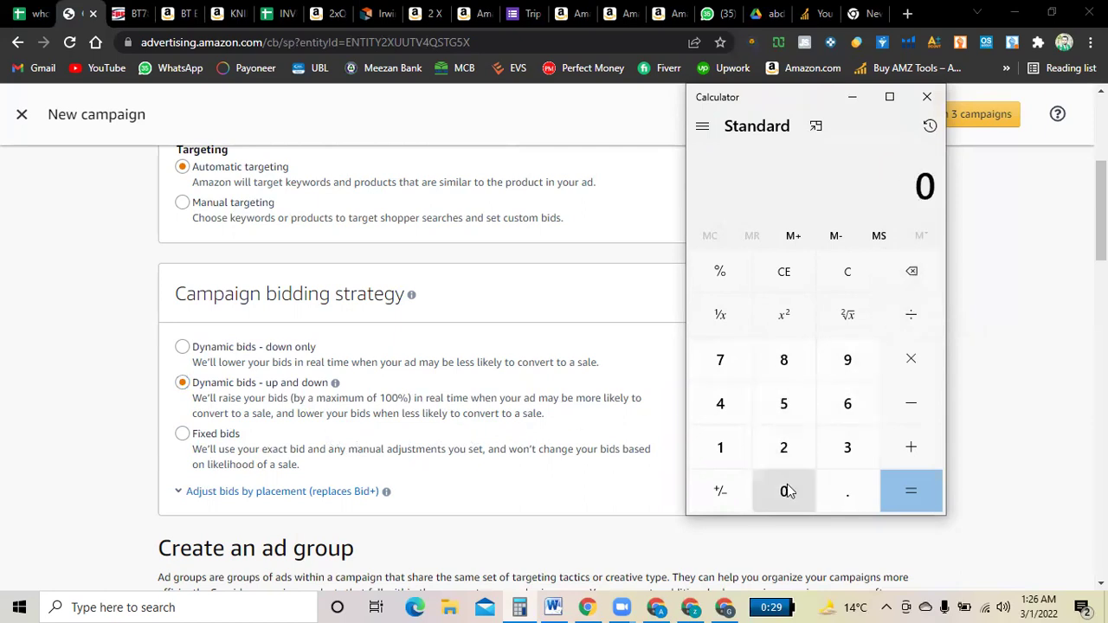
Calculate 0.70 × 2 in Calculator to illustrate a bid raised by 100%.
left_click(840, 487)
left_click(729, 373)
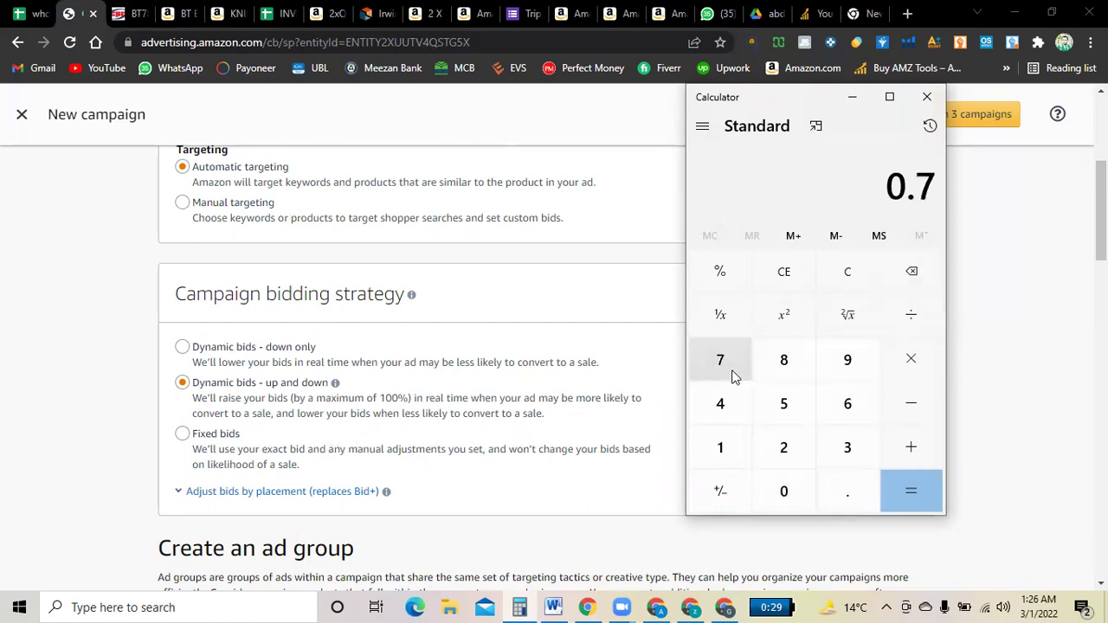
left_click(798, 488)
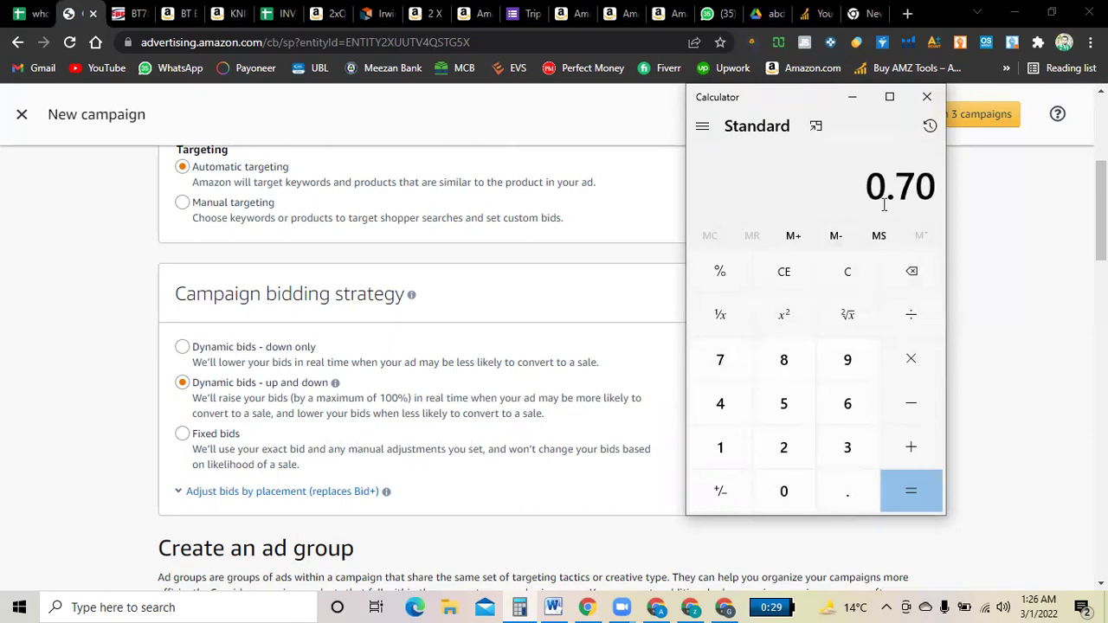
left_click(911, 358)
left_click(801, 449)
left_click(883, 487)
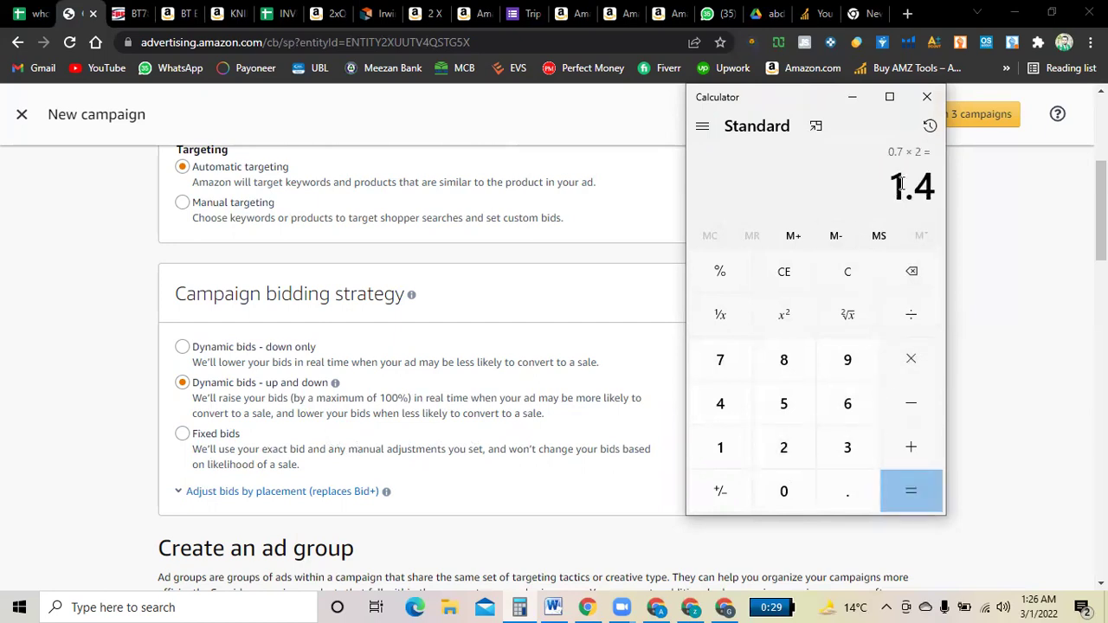
Clear the calculator result and enter 1 as the example for the fixed bids strategy.
scroll(312, 351, "down", 2)
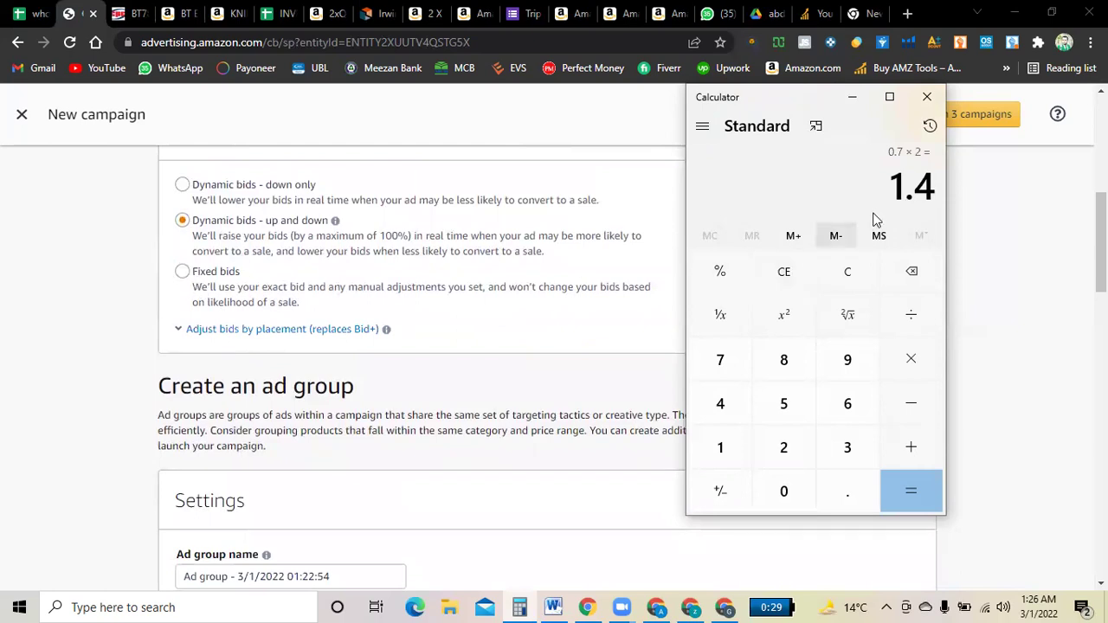
left_click(913, 273)
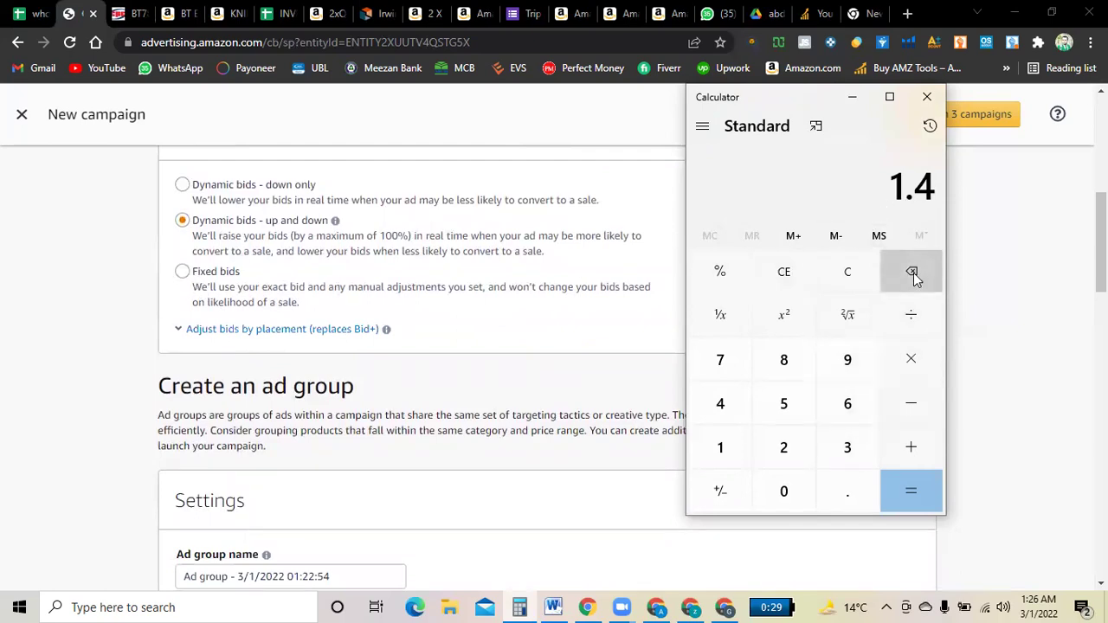
left_click(784, 491)
left_click(784, 404)
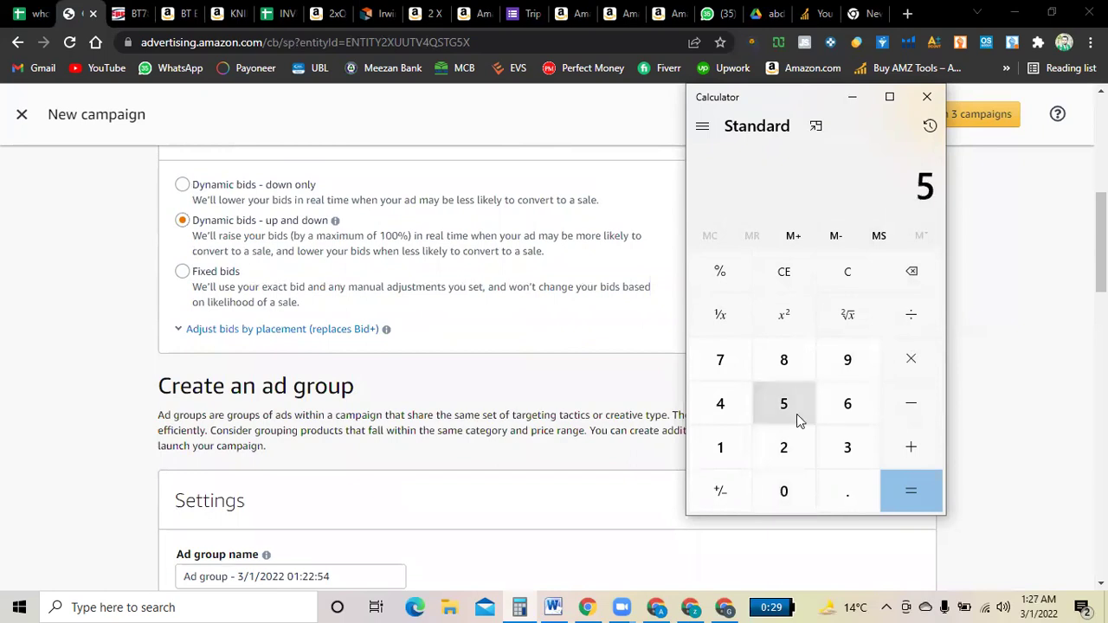
left_click(912, 273)
left_click(728, 445)
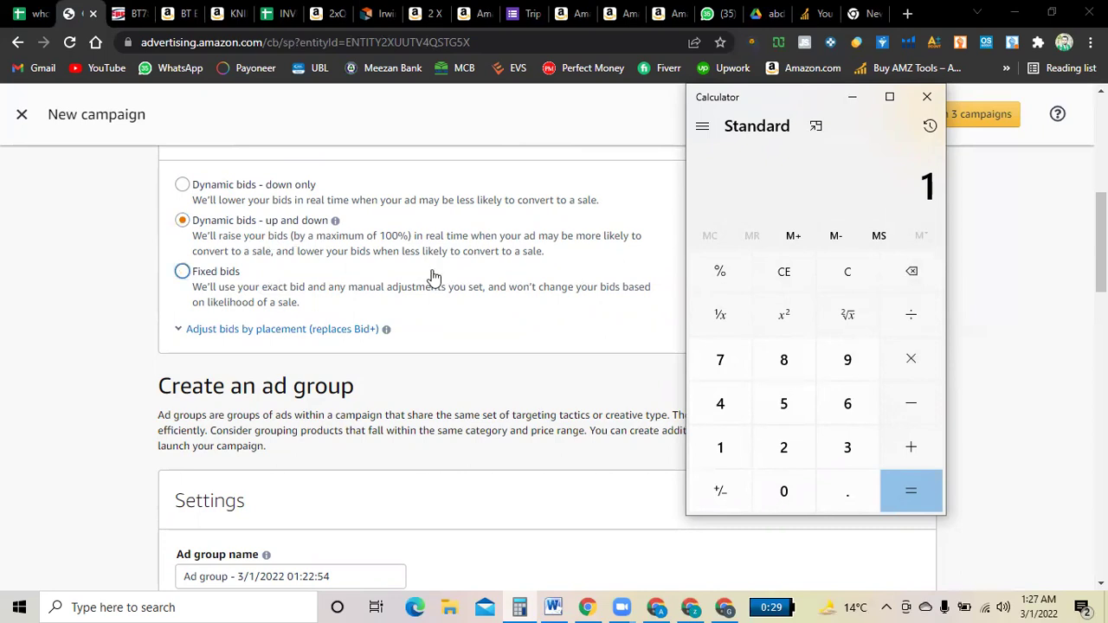
Set the default bid for automatic targeting to $0.90.
scroll(431, 279, "down", 3)
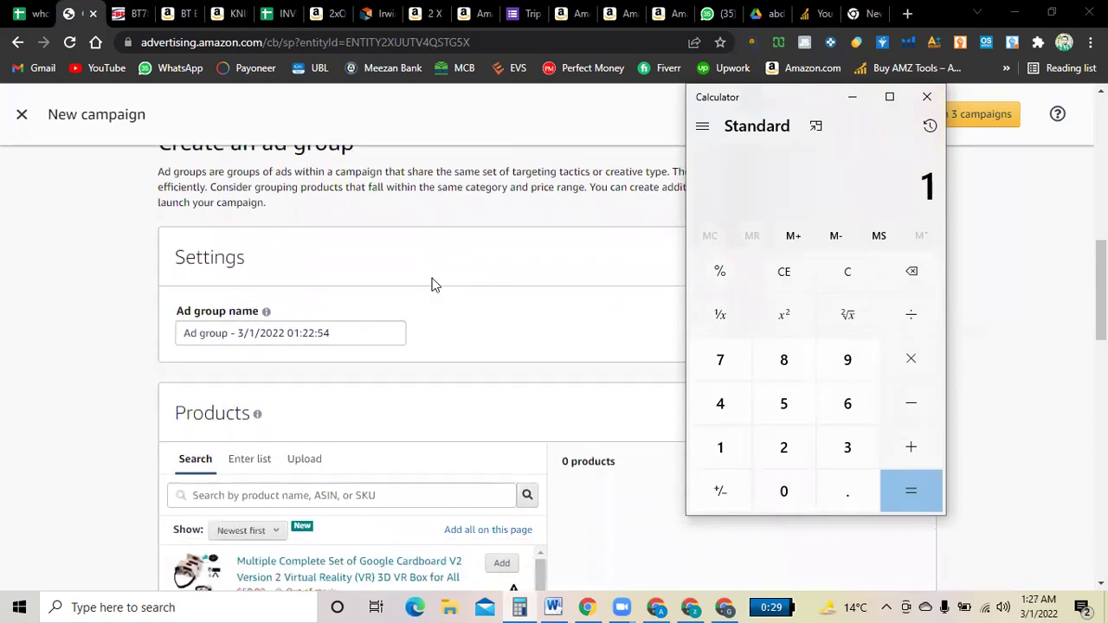
scroll(431, 284, "up", 1)
scroll(431, 284, "down", 15)
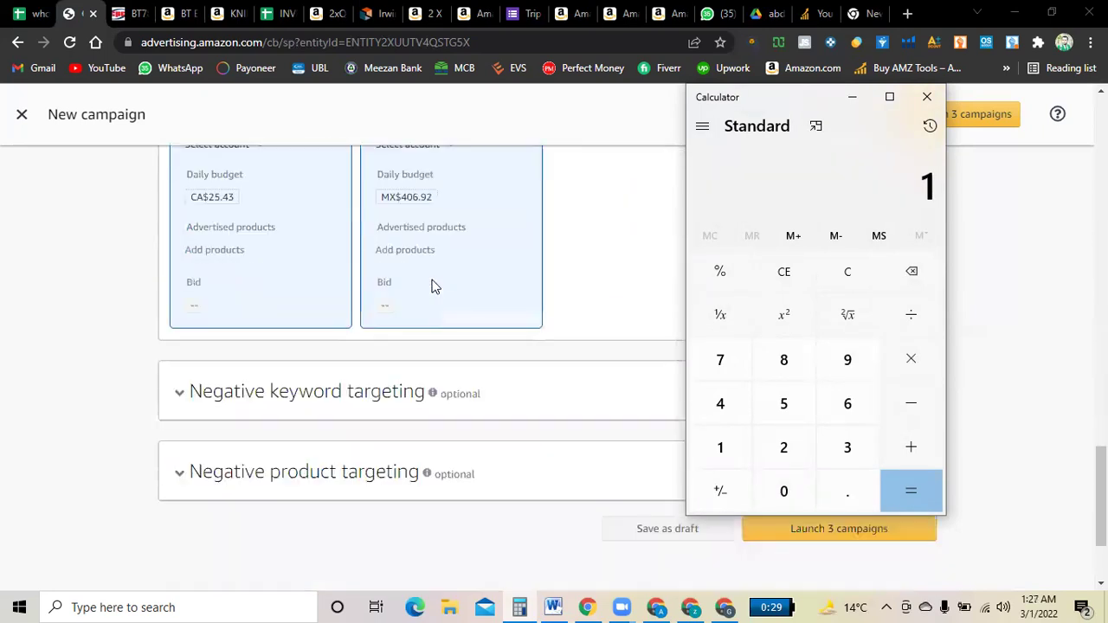
scroll(434, 287, "up", 1)
scroll(433, 286, "down", 1)
scroll(433, 285, "up", 5)
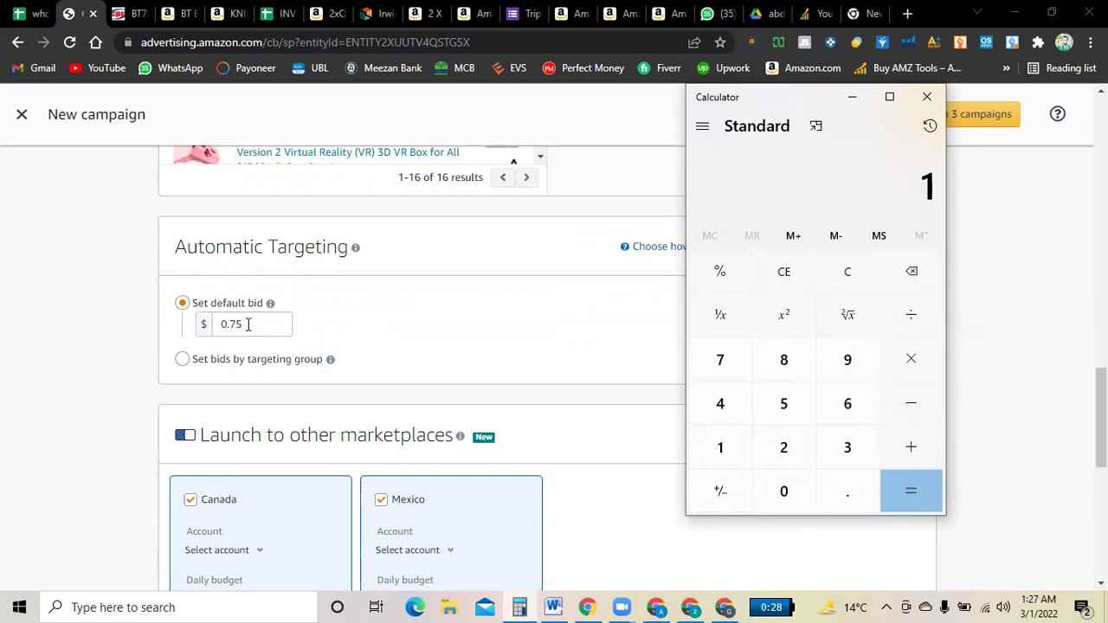
left_click(249, 325)
key("BackSpace")
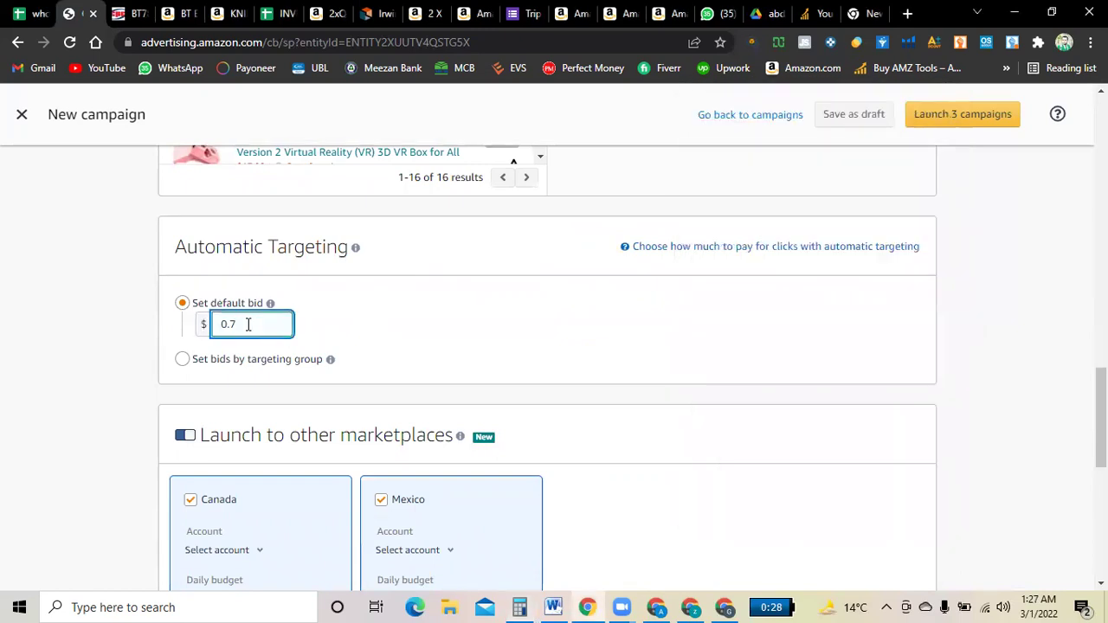
key("BackSpace")
type("80")
key("BackSpace")
key("BackSpace")
key("BackSpace")
type(".90")
Copy the product's ASIN from the web address of the stitched-edges mouse pad bundle page.
scroll(446, 368, "down", 3)
scroll(436, 362, "down", 4)
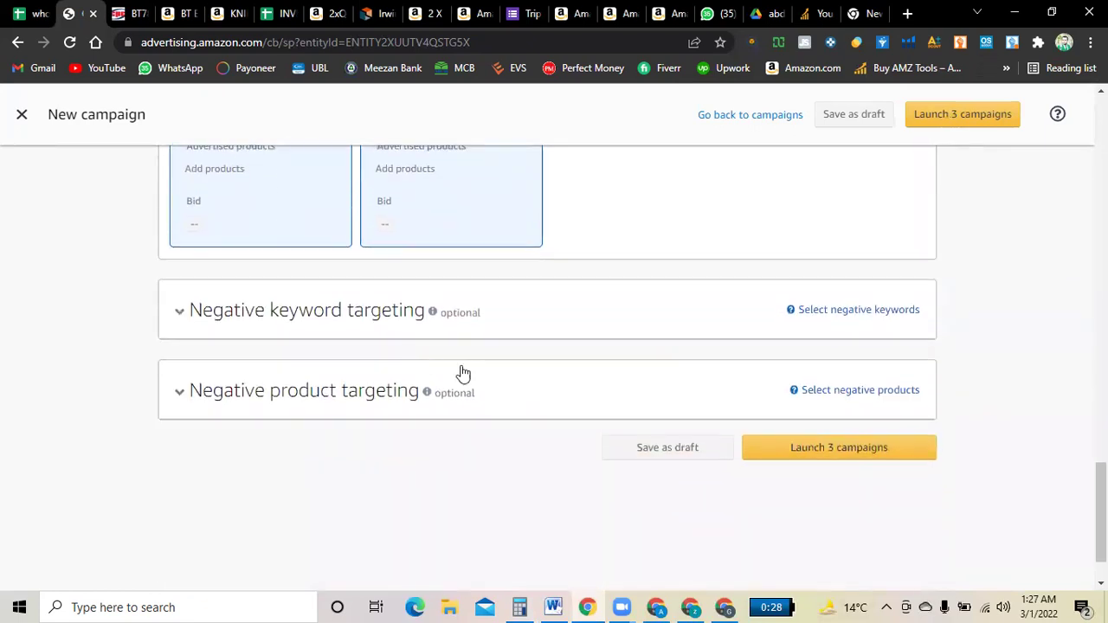
scroll(601, 393, "up", 8)
scroll(605, 390, "up", 6)
scroll(606, 389, "down", 3)
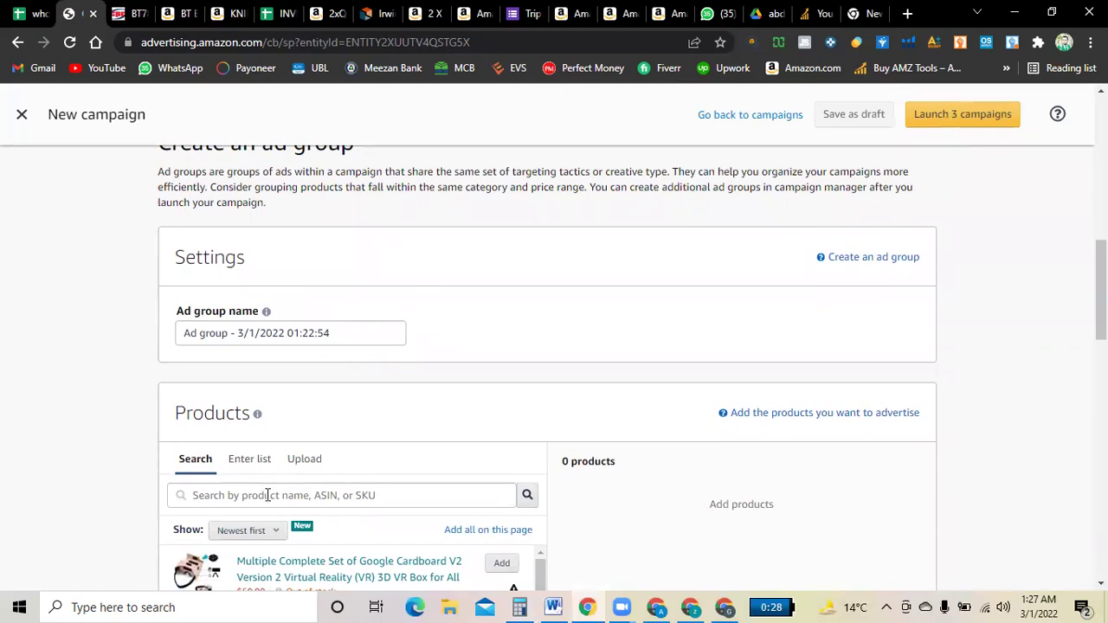
left_click(658, 13)
scroll(571, 276, "up", 2)
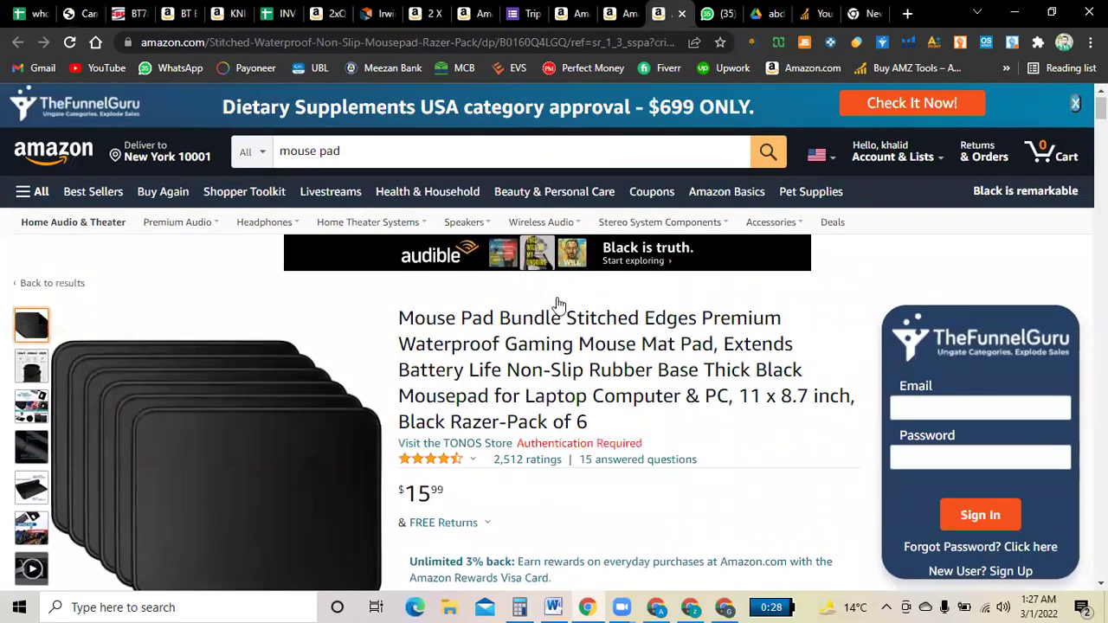
double_click(537, 42)
right_click(588, 47)
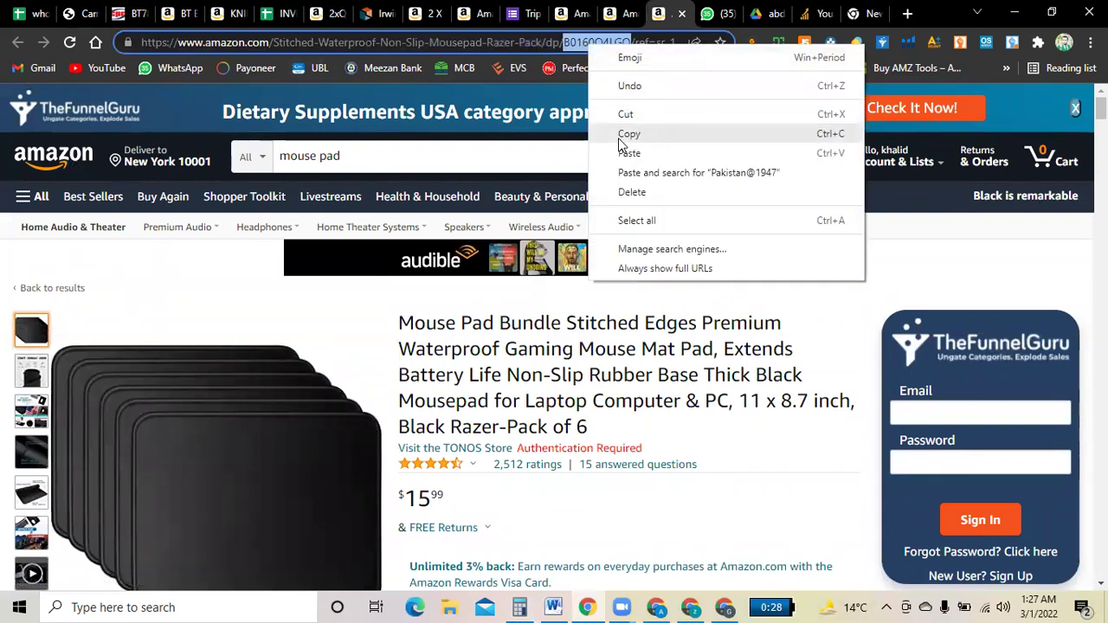
left_click(620, 136)
Return to the campaign form and view the ad group's product search field with its ASIN suggestions.
left_click(87, 11)
scroll(324, 352, "down", 1)
scroll(312, 379, "up", 1)
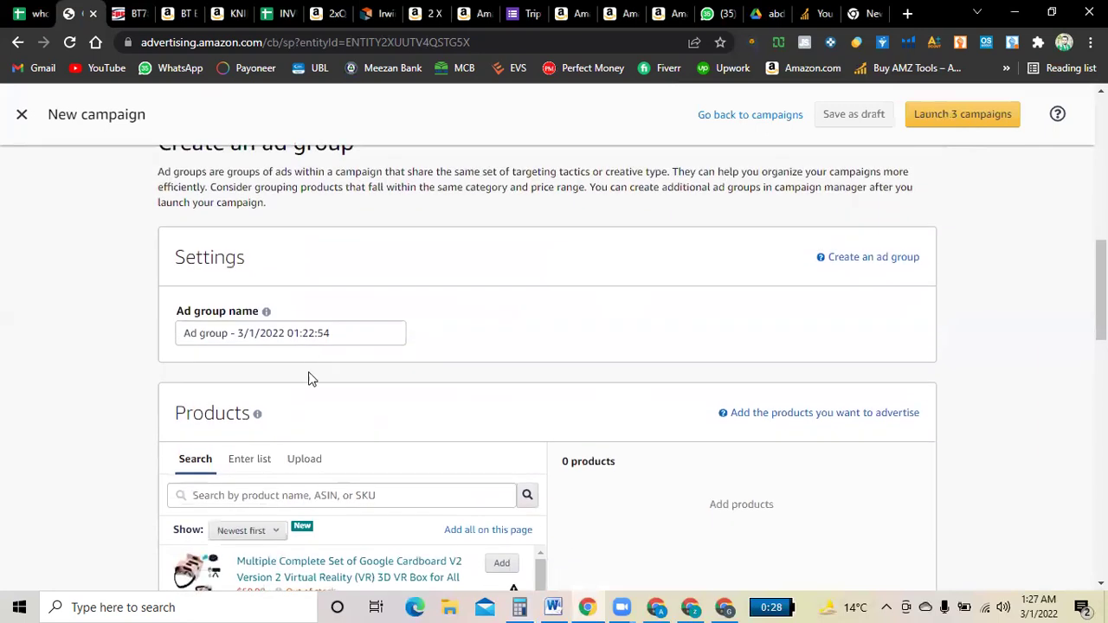
left_click(253, 494)
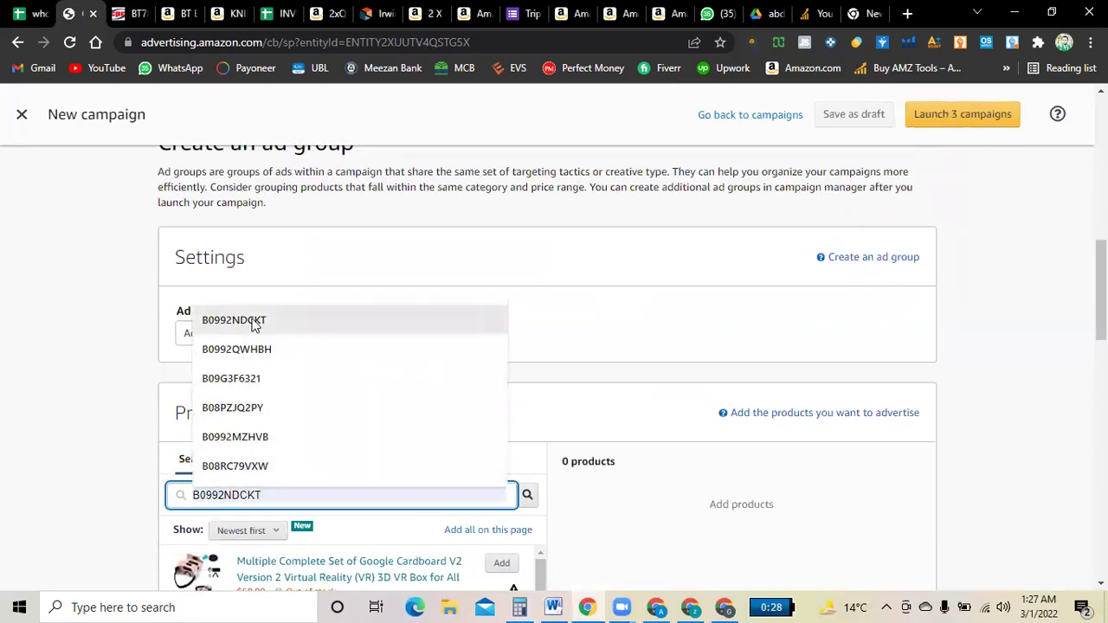
left_click(102, 431)
Examine the rest of the campaign form, from automatic targeting to negative targeting and the draft-saving option.
scroll(366, 395, "down", 6)
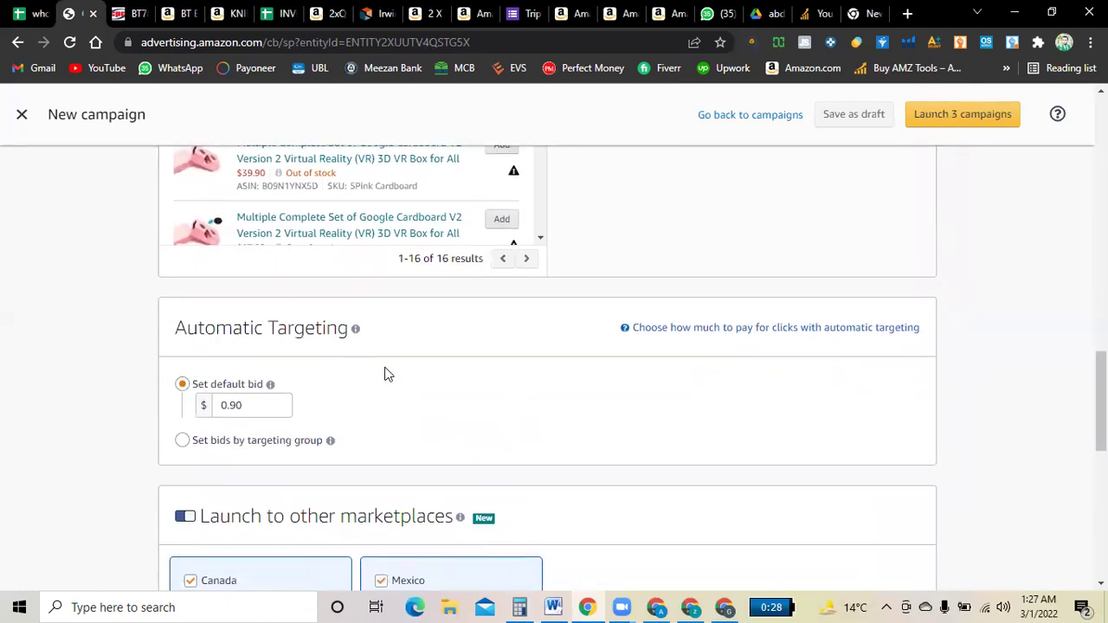
scroll(381, 372, "down", 2)
scroll(320, 367, "down", 5)
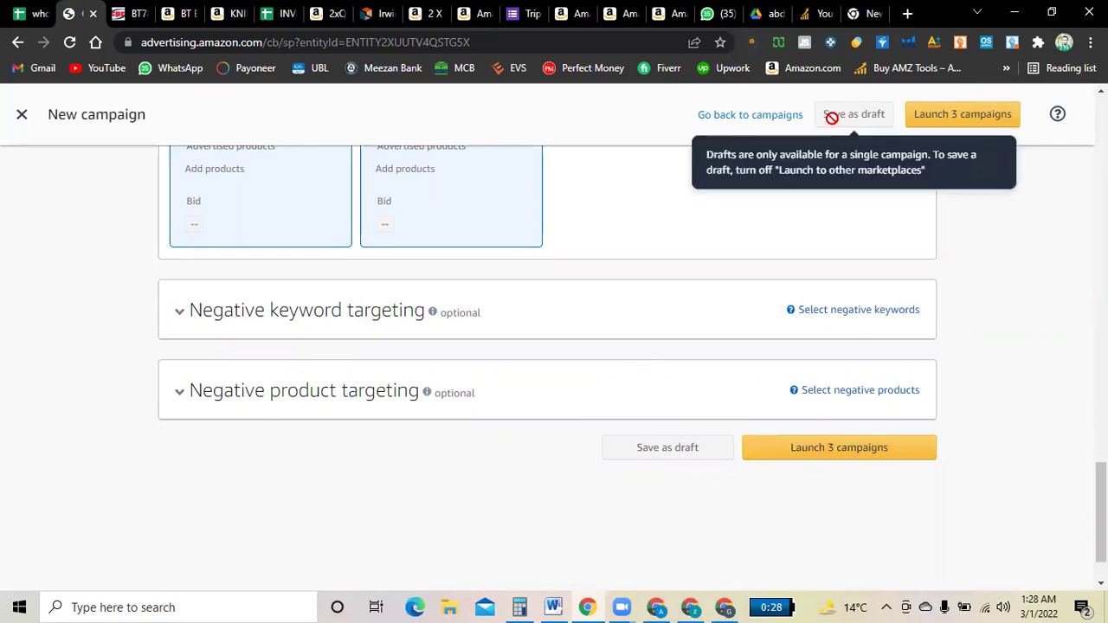
mouse_move(664, 454)
scroll(700, 433, "up", 20)
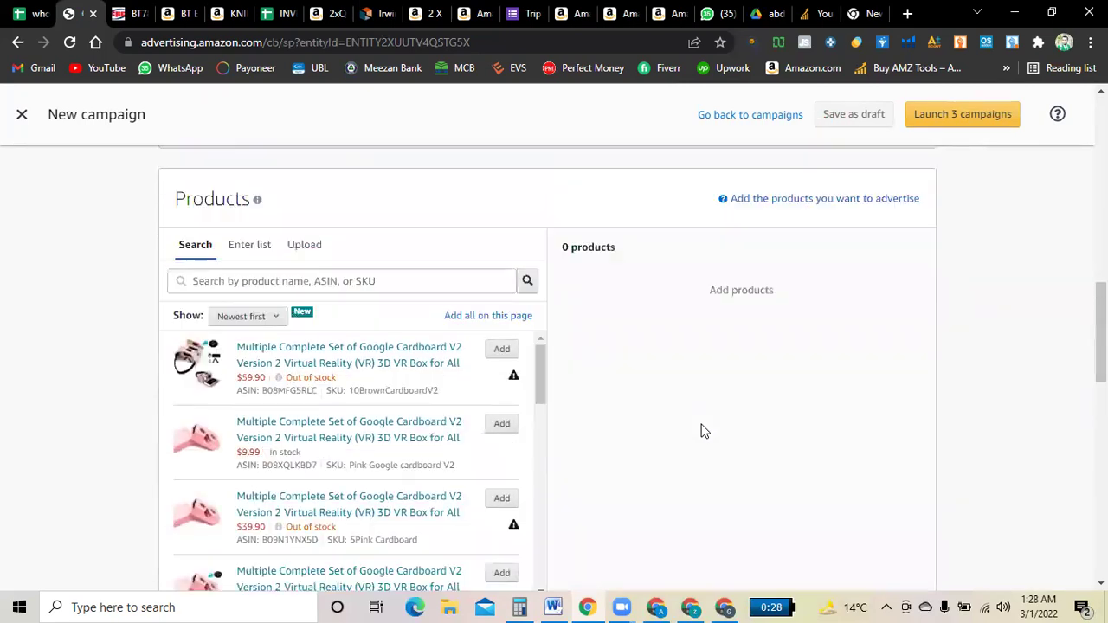
Review the campaign's daily budget, bidding strategy, products, default bid, other marketplaces and negative targeting sections.
scroll(467, 376, "down", 2)
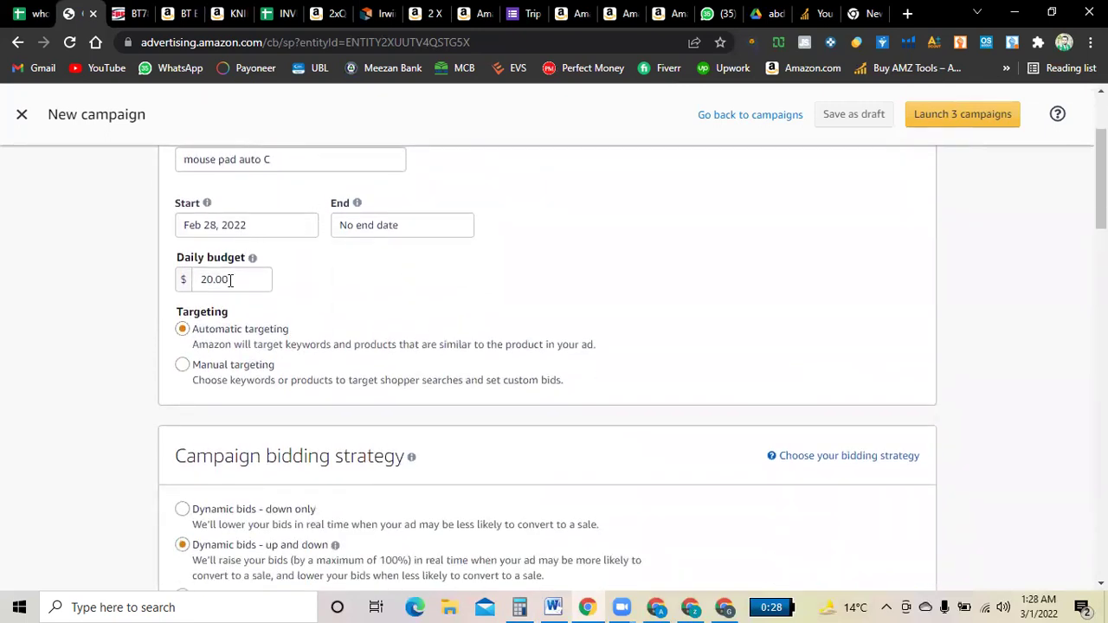
scroll(260, 312, "down", 1)
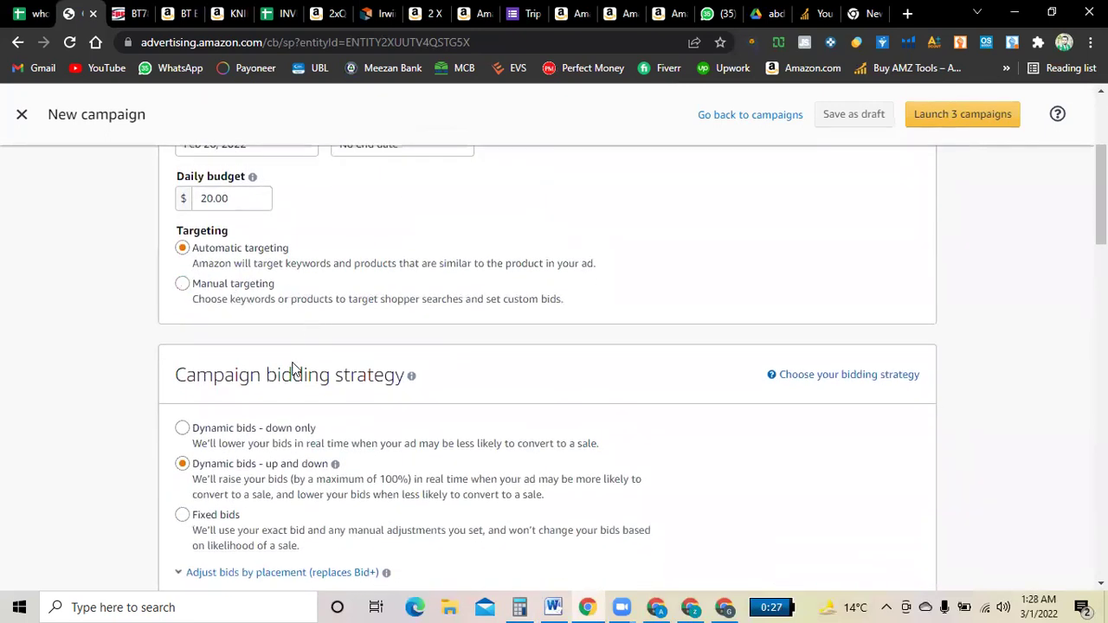
scroll(242, 386, "down", 1)
scroll(243, 386, "down", 12)
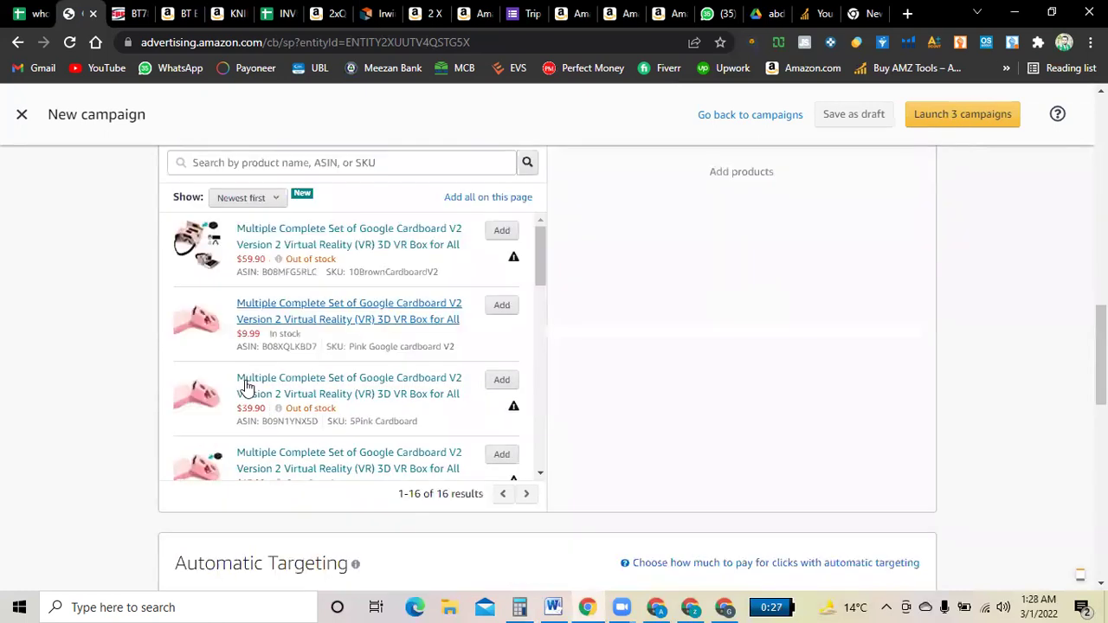
scroll(389, 249, "up", 1)
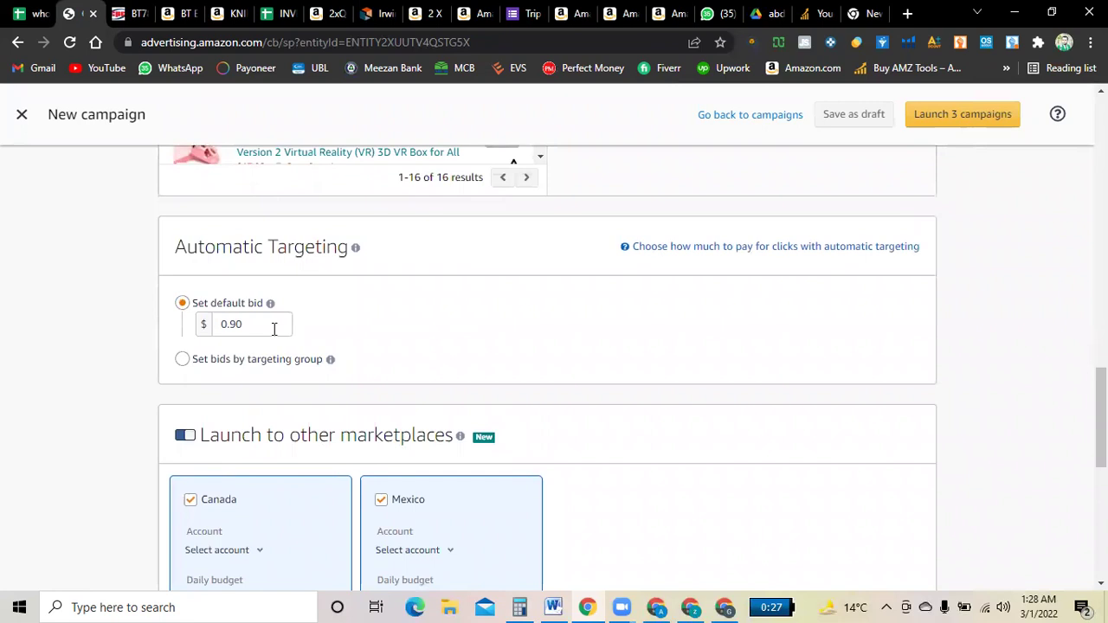
scroll(273, 329, "down", 2)
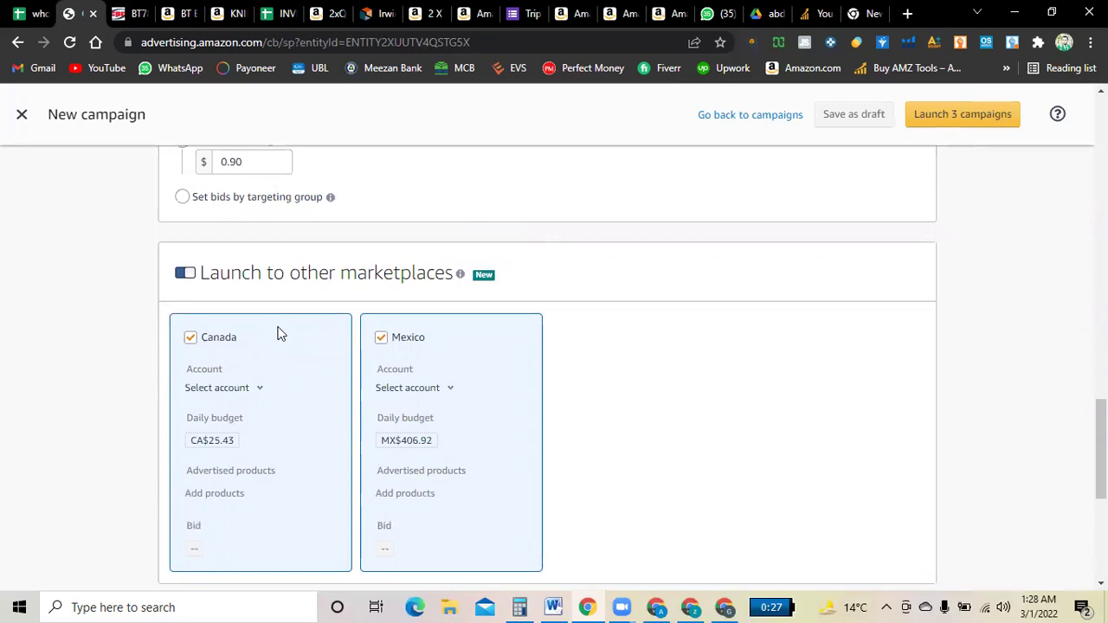
scroll(277, 334, "up", 1)
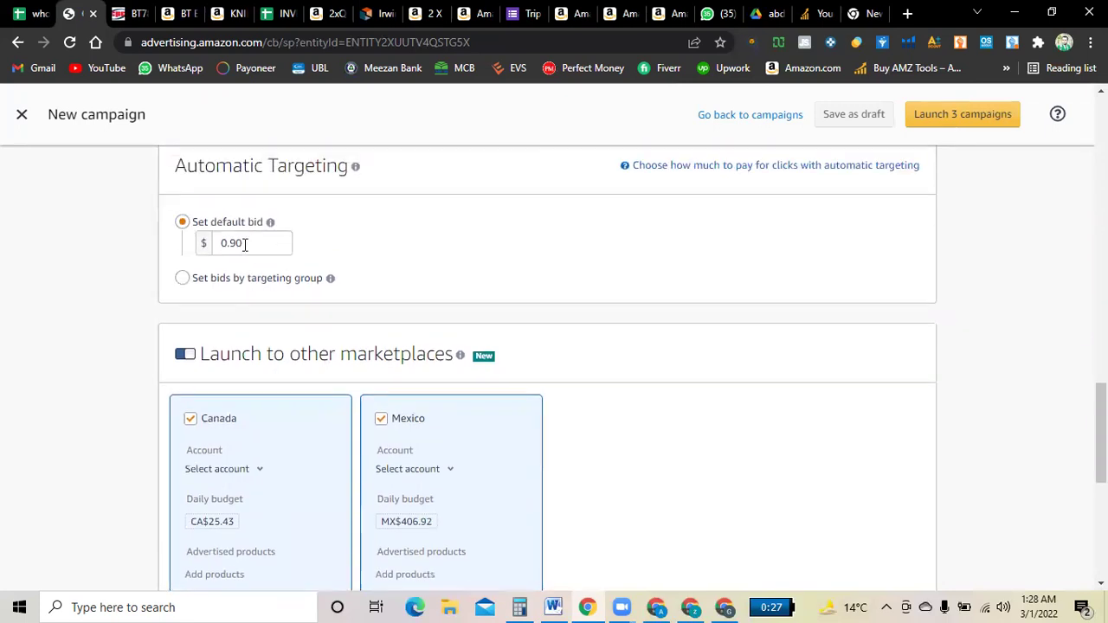
scroll(295, 264, "down", 5)
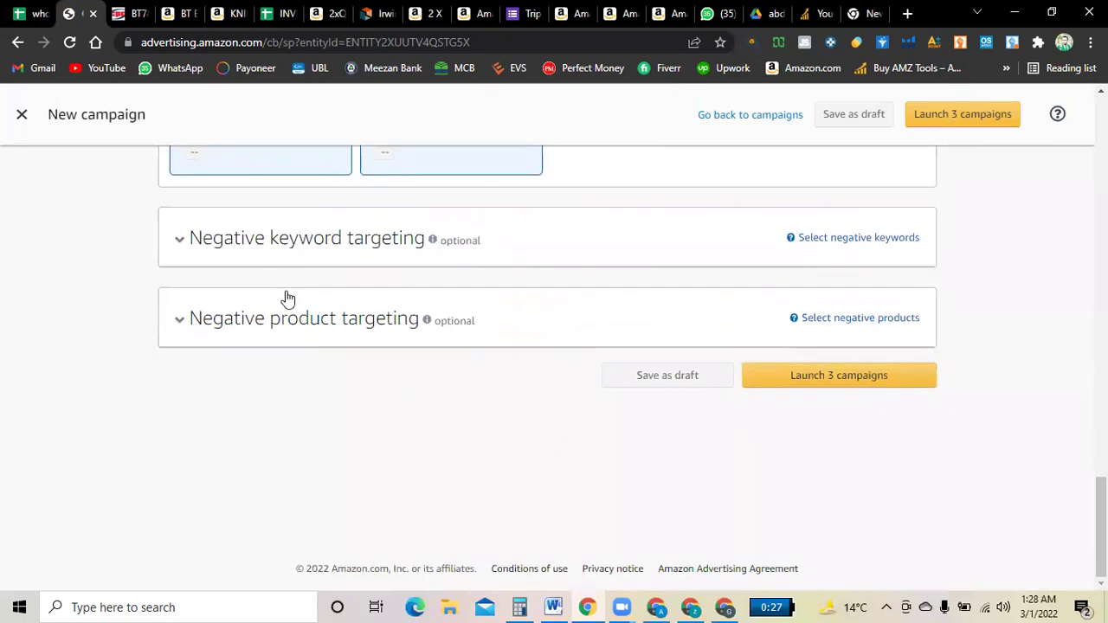
scroll(816, 390, "up", 10)
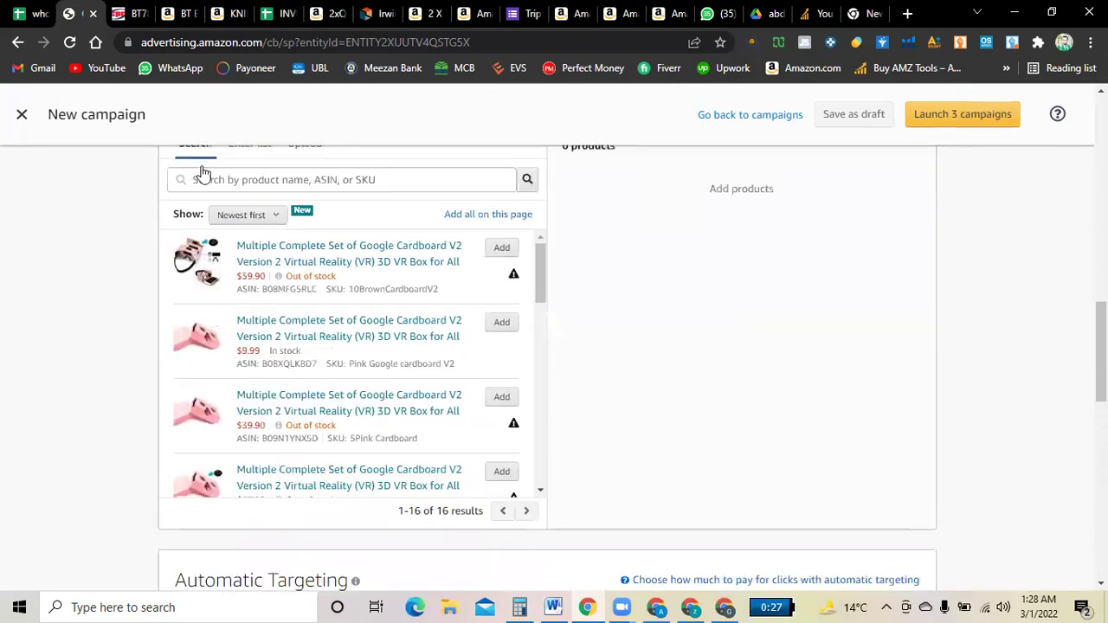
left_click(22, 113)
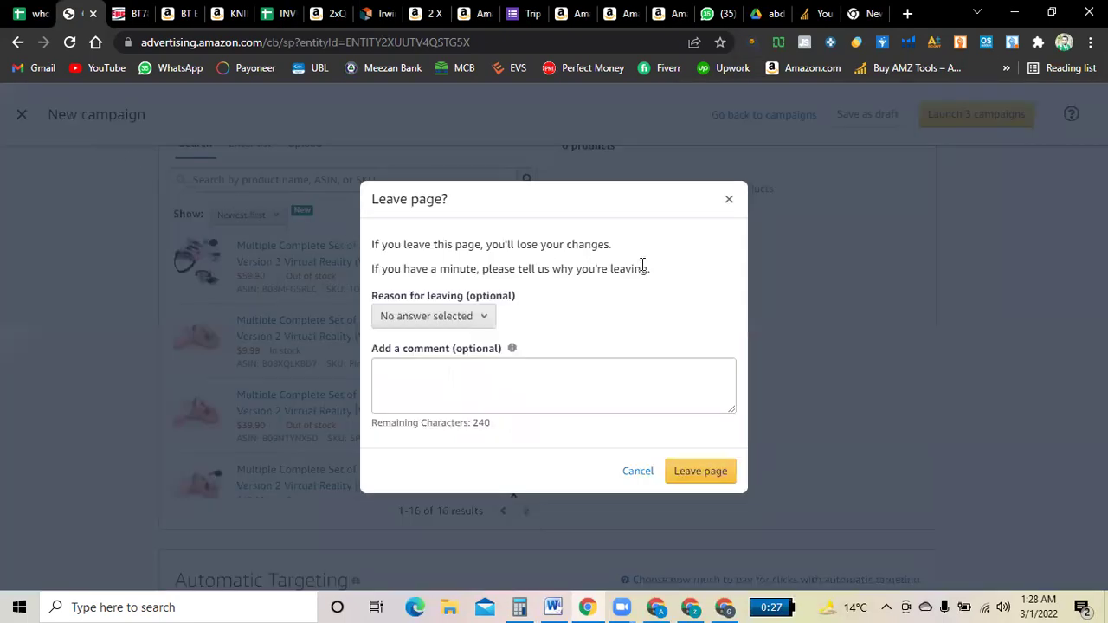
left_click(727, 203)
scroll(736, 260, "up", 10)
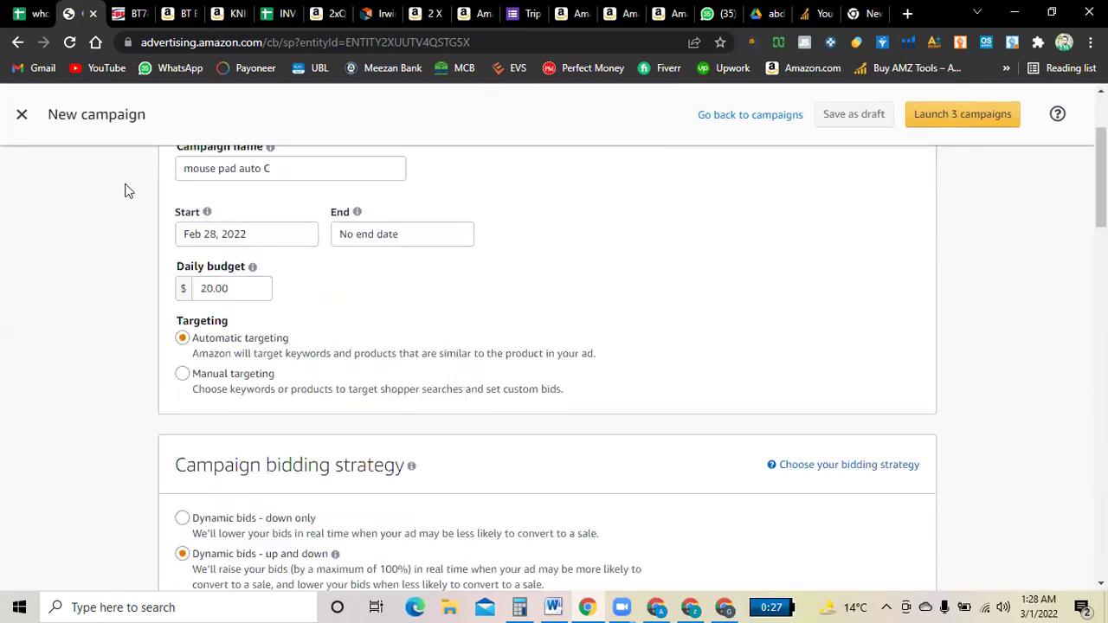
left_click(746, 122)
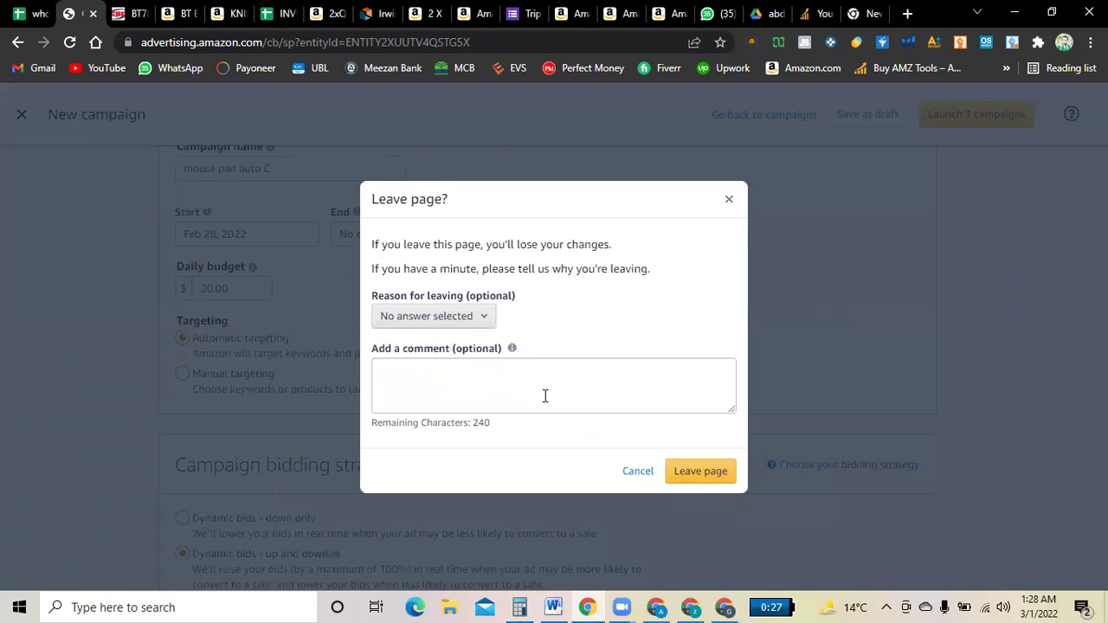
left_click(468, 319)
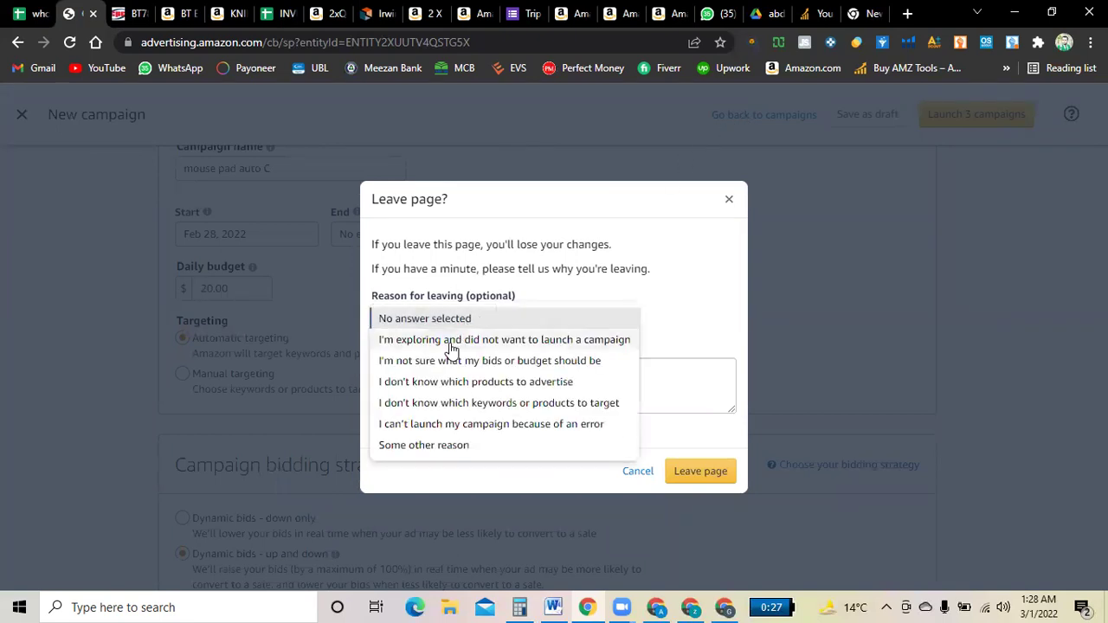
left_click(487, 341)
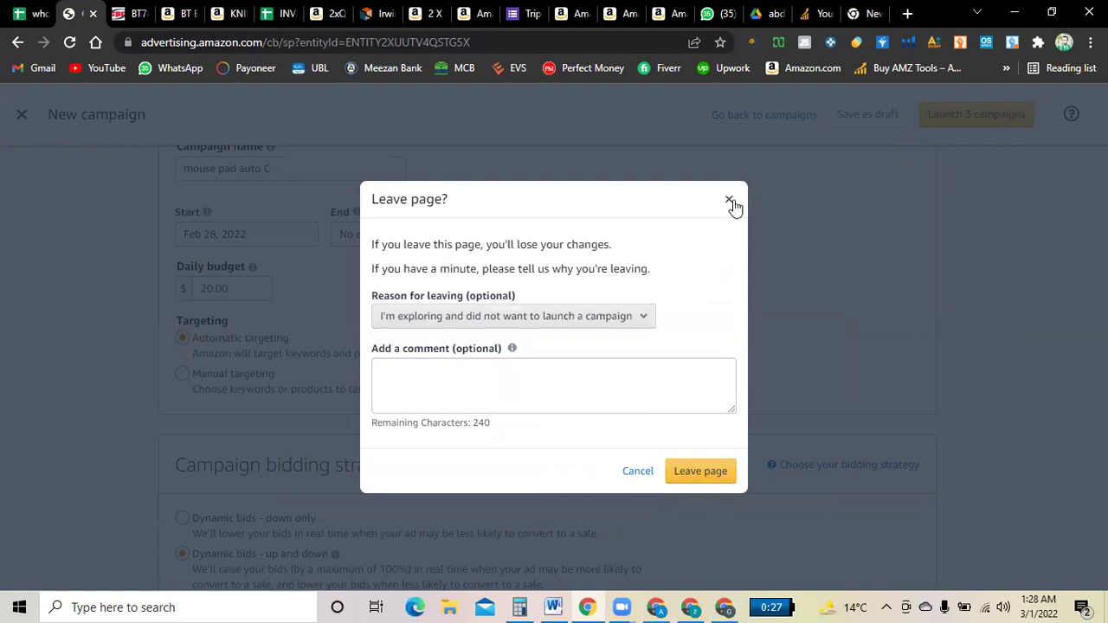
left_click(731, 200)
left_click(22, 114)
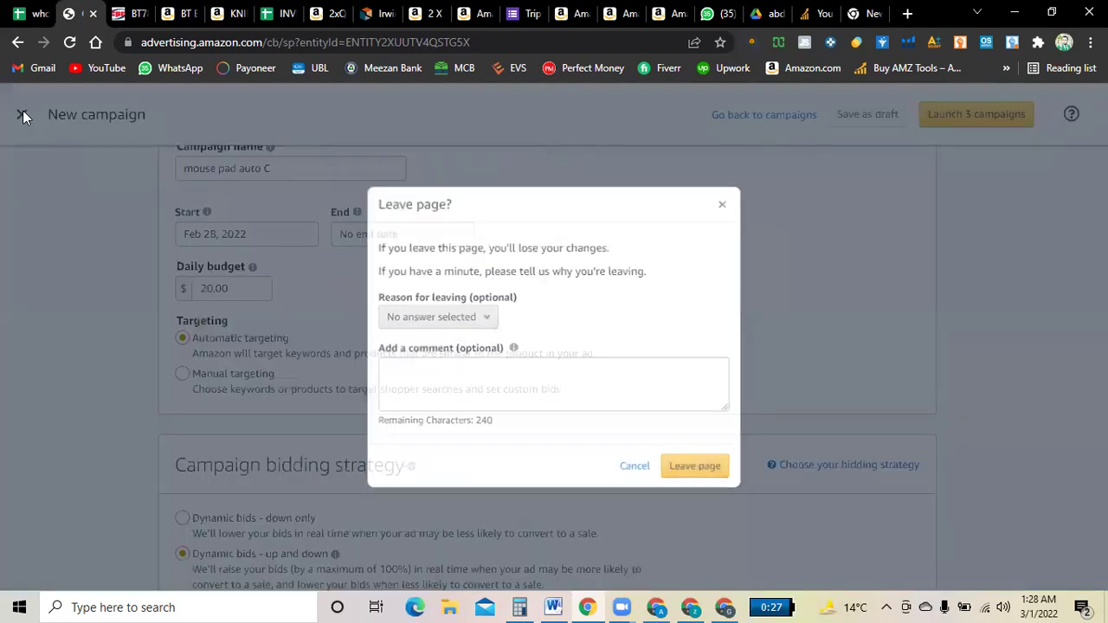
left_click(729, 199)
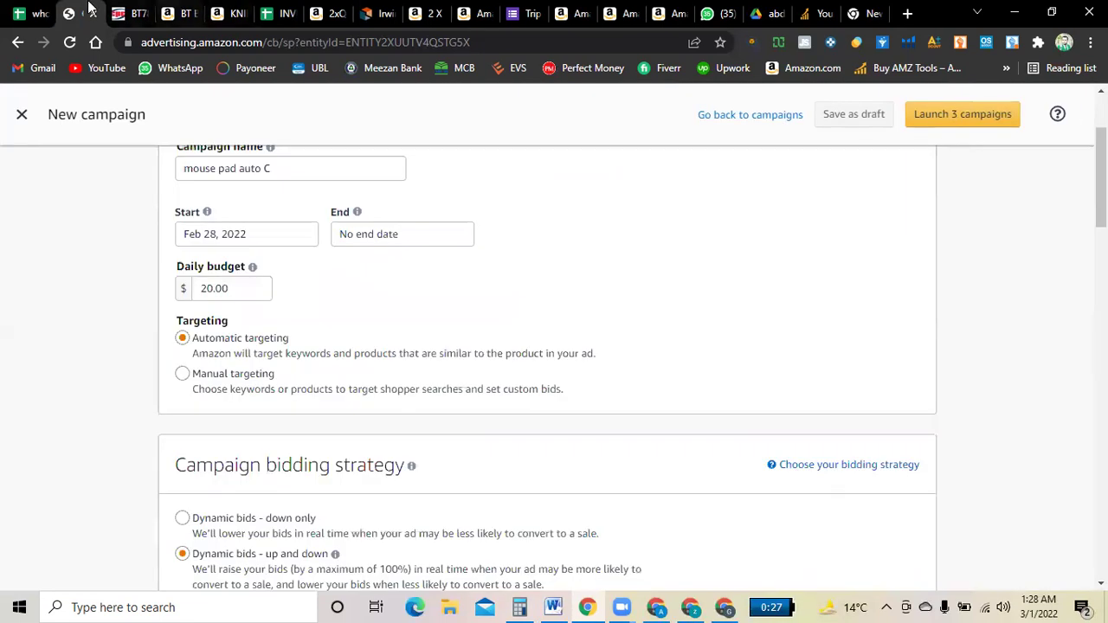
scroll(389, 173, "up", 2)
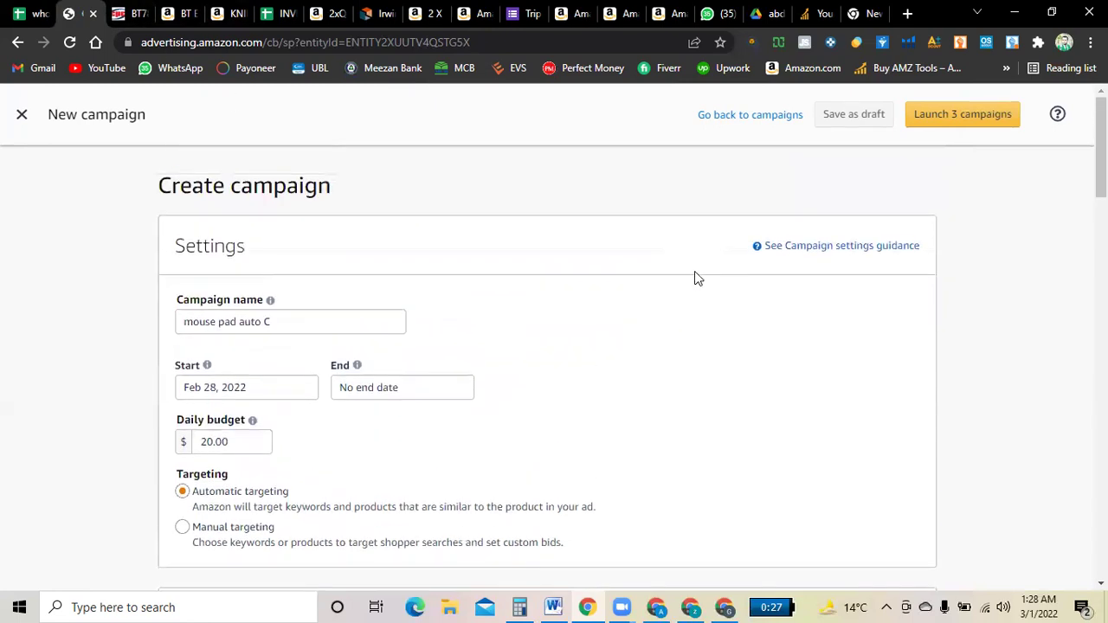
Leave the unsaved automatic campaign, giving "Some other reason" as the reason for leaving.
left_click(22, 116)
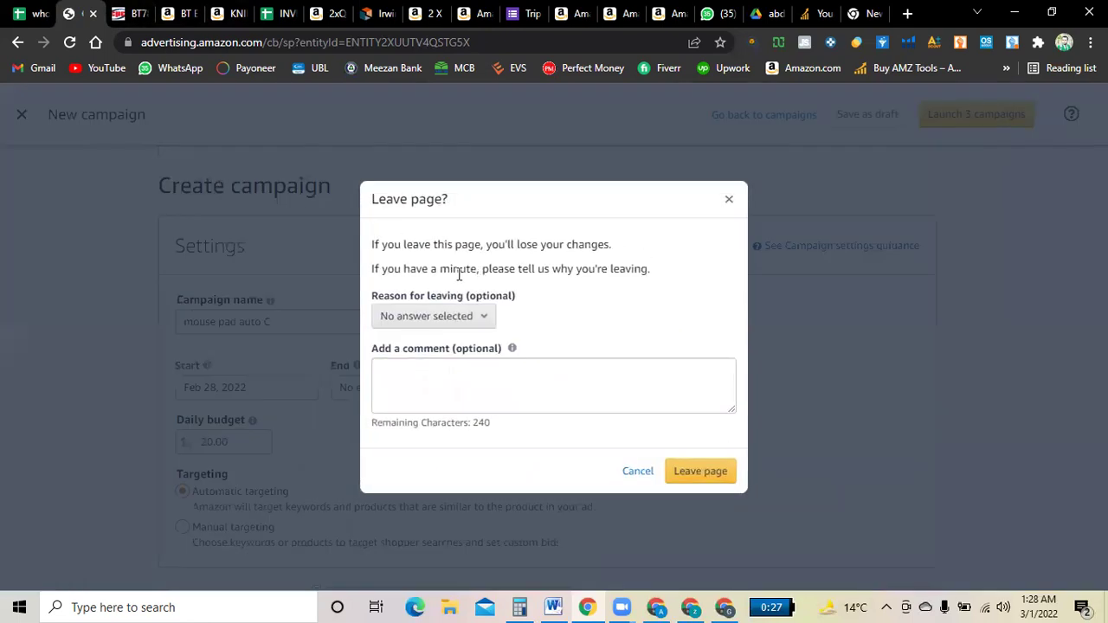
left_click(475, 316)
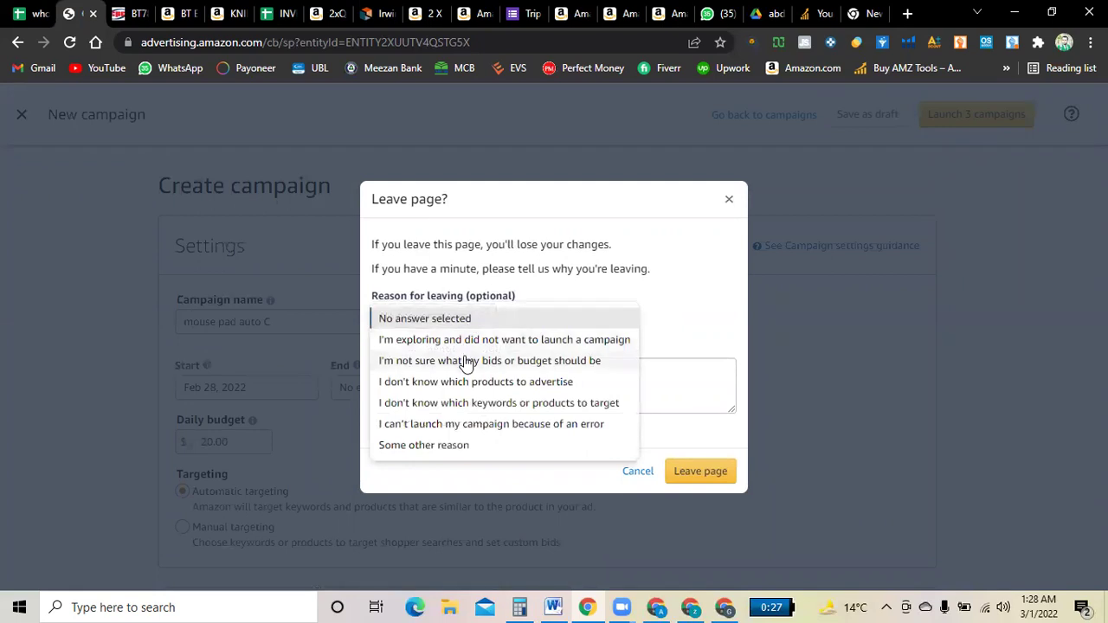
left_click(435, 445)
left_click(701, 472)
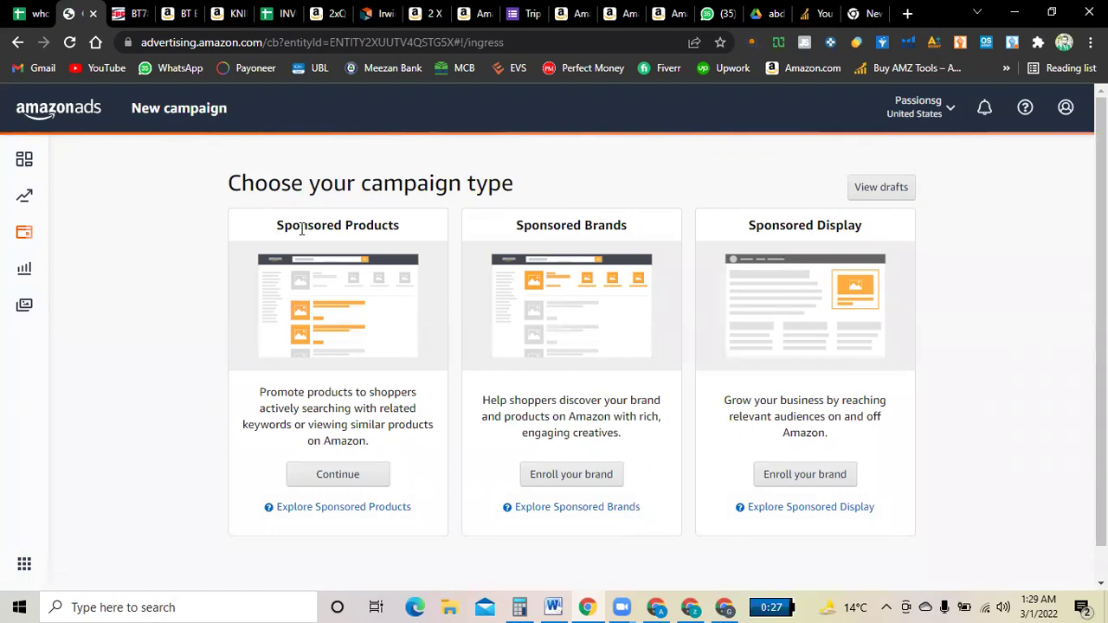
Start a new Sponsored Products campaign and name it "mouse pad".
scroll(367, 237, "down", 1)
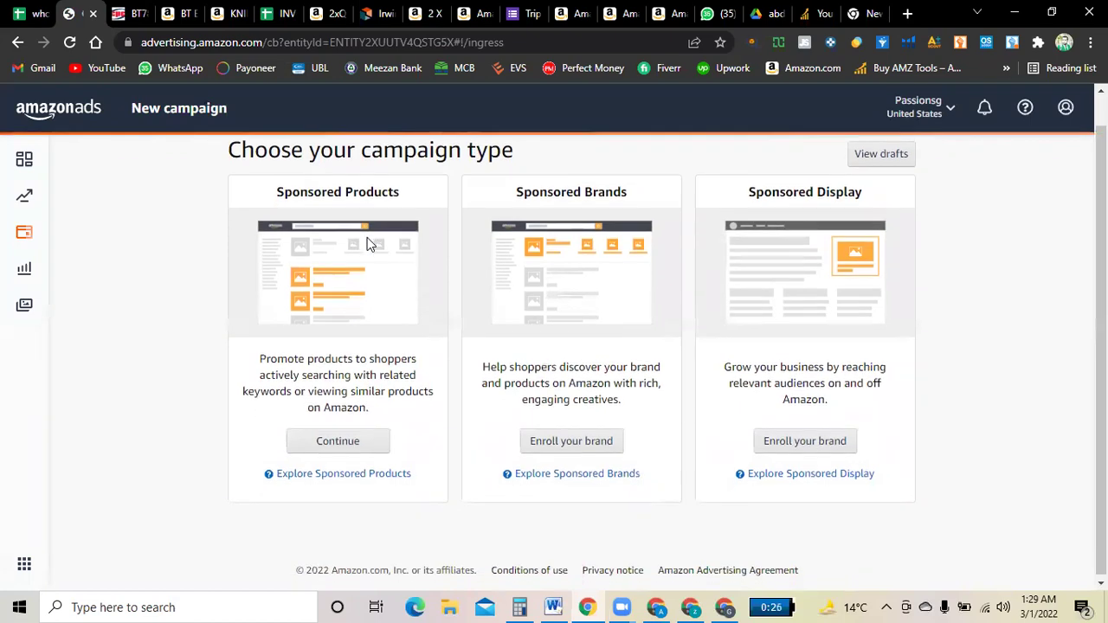
left_click(337, 440)
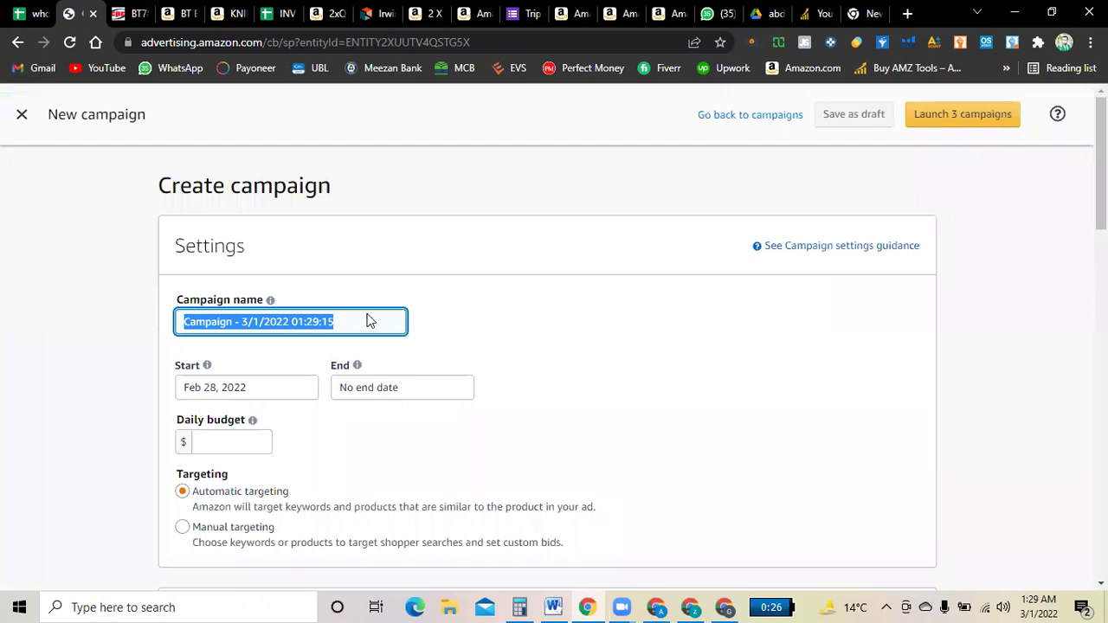
key("BackSpace")
type("mouse pad")
Set the new campaign's daily budget to $20.
scroll(450, 309, "down", 2)
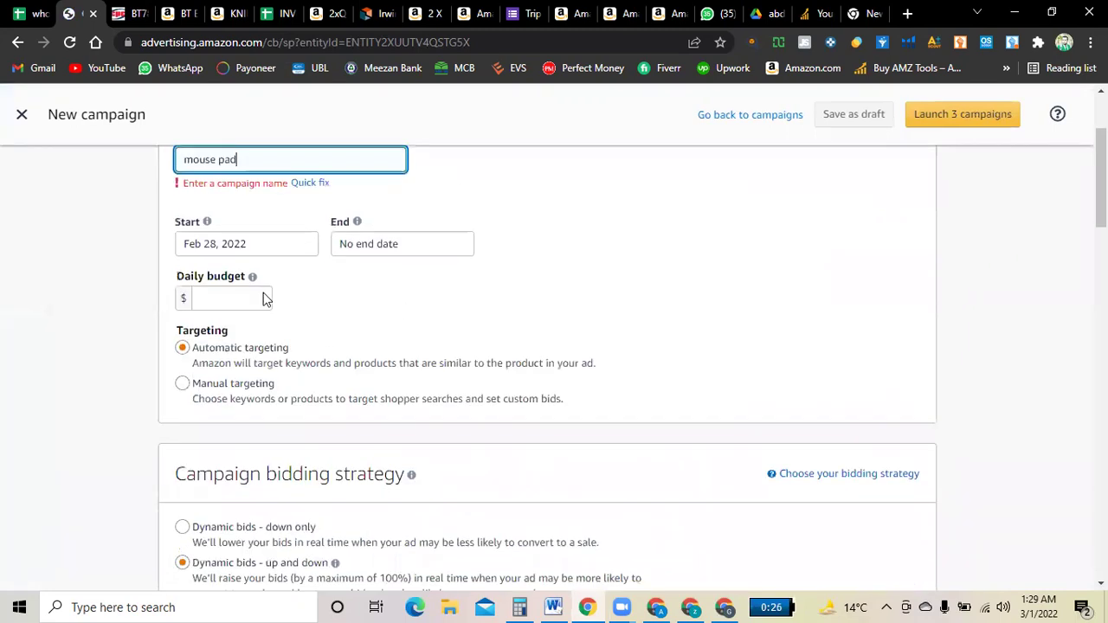
left_click(224, 302)
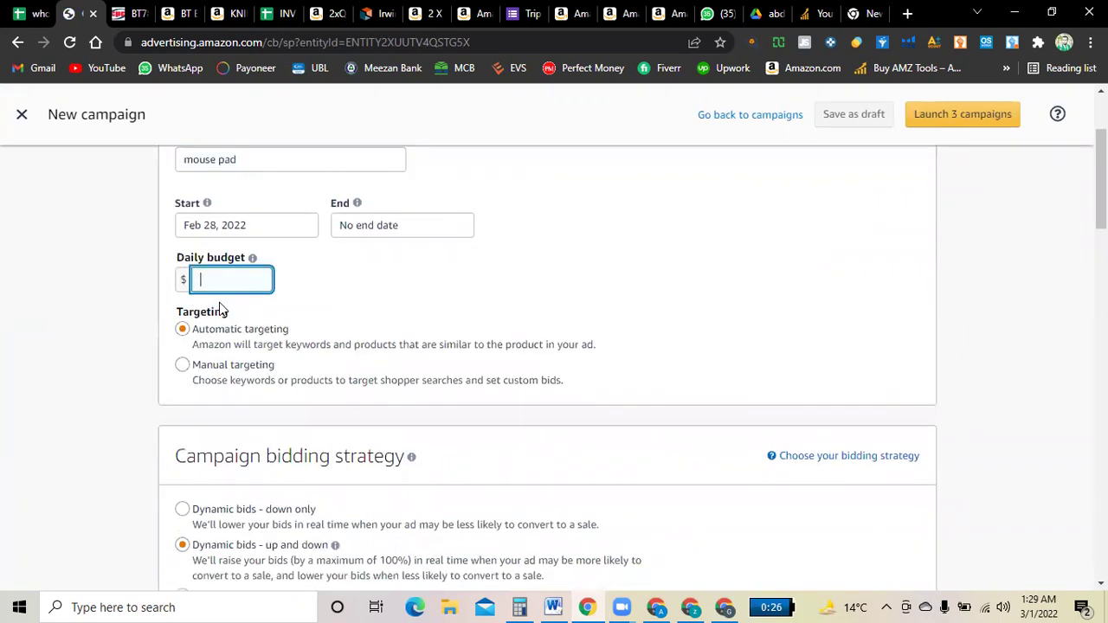
type("20")
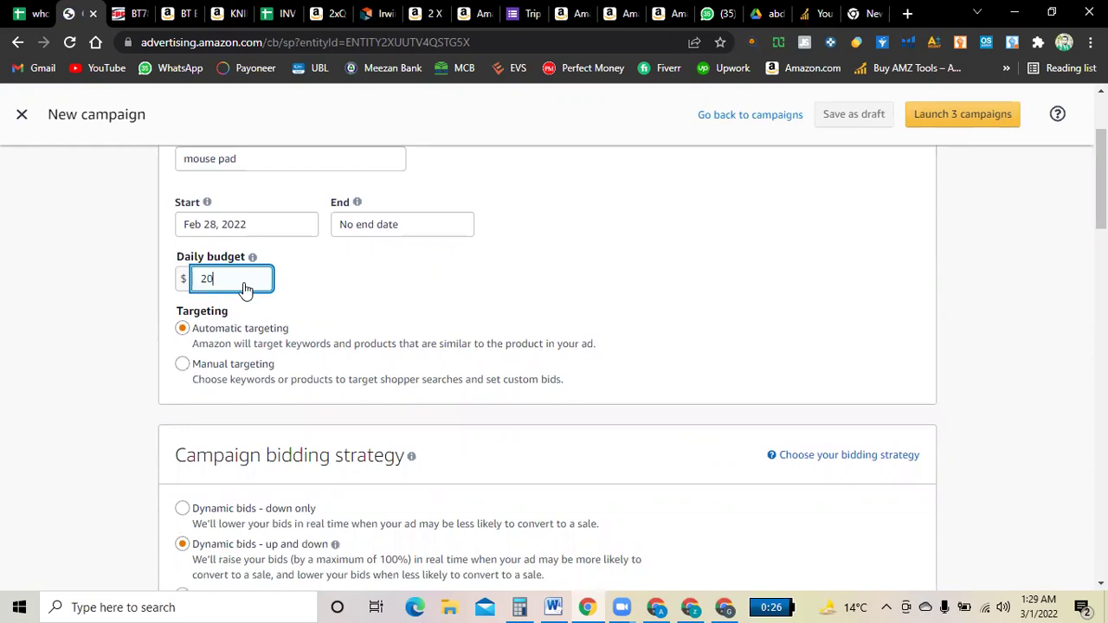
Choose manual targeting for the campaign with the "Dynamic bids - down only" bidding strategy.
scroll(212, 295, "down", 2)
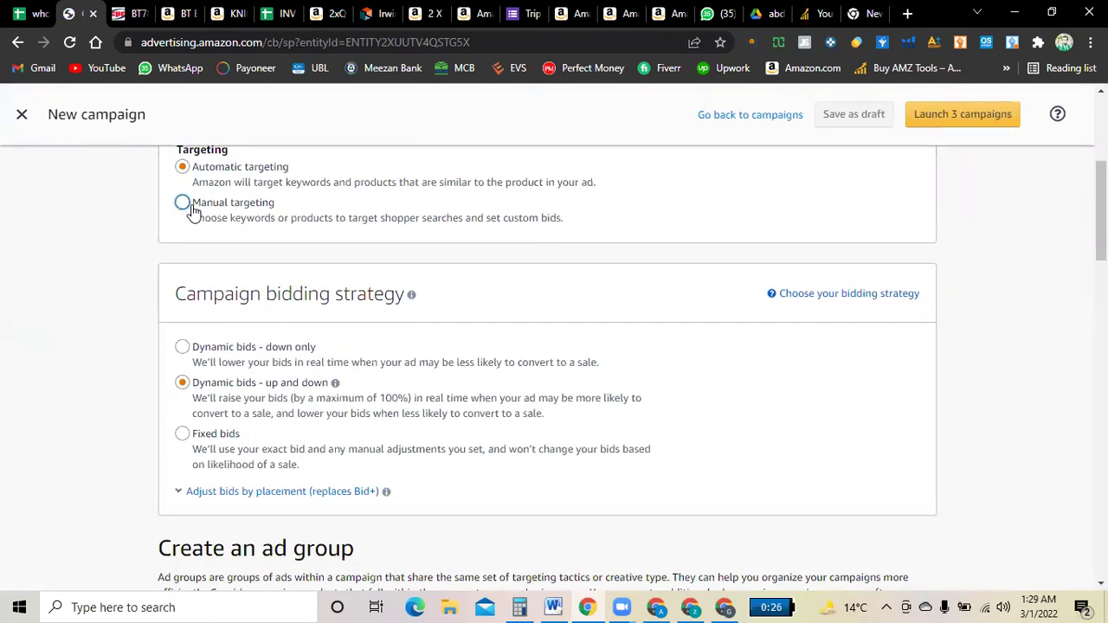
left_click(196, 215)
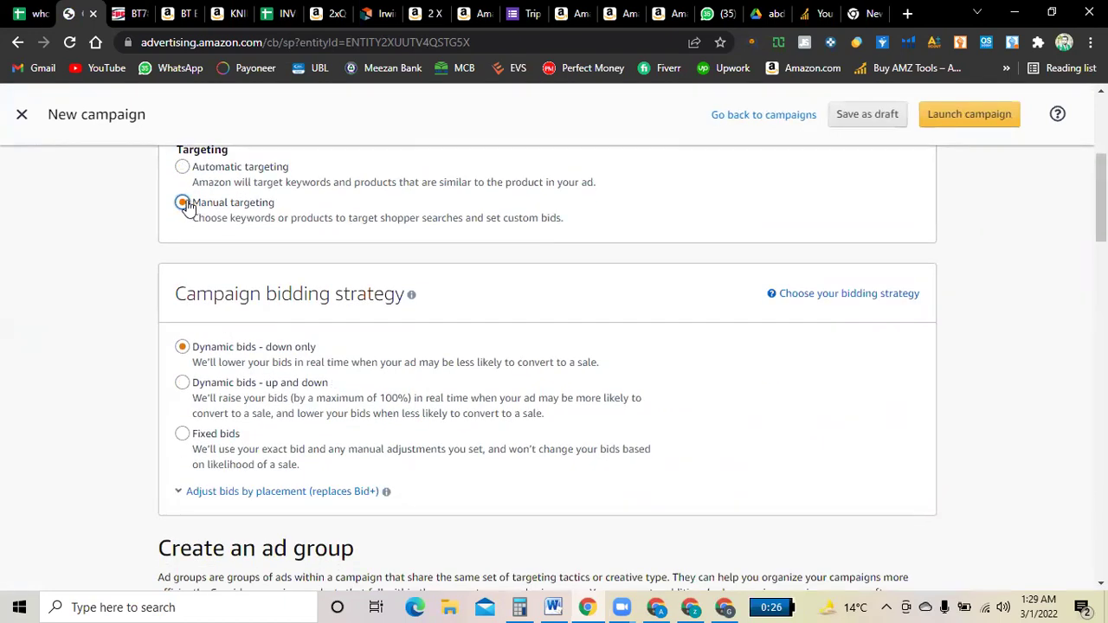
left_click(260, 350)
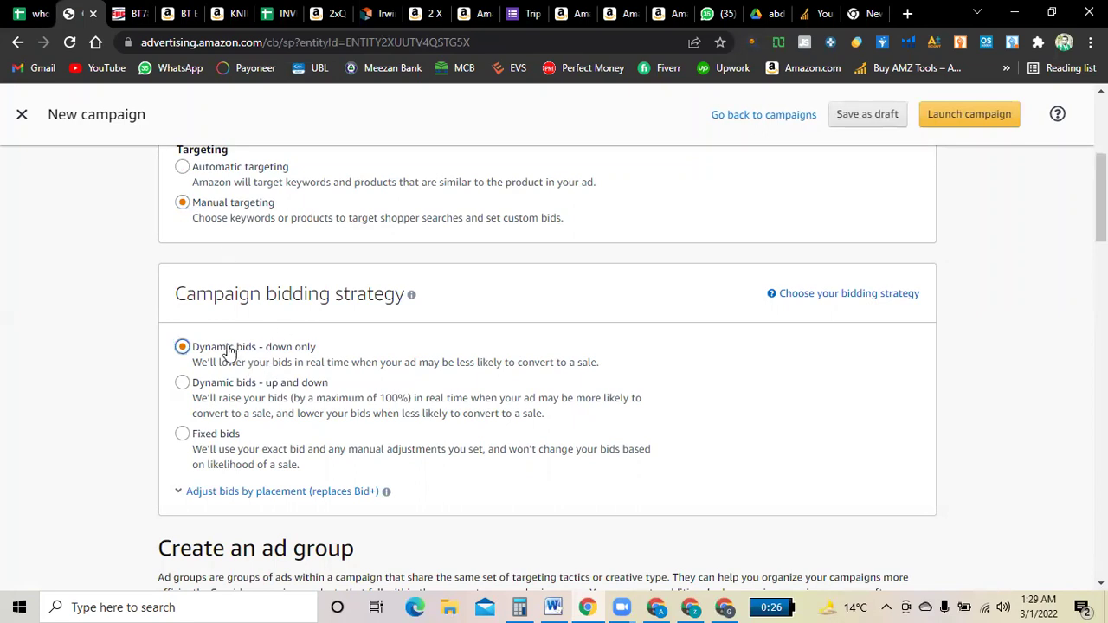
Keep keyword targeting for the ad group and switch to entering a custom keyword list with the suggested bid.
scroll(307, 351, "down", 10)
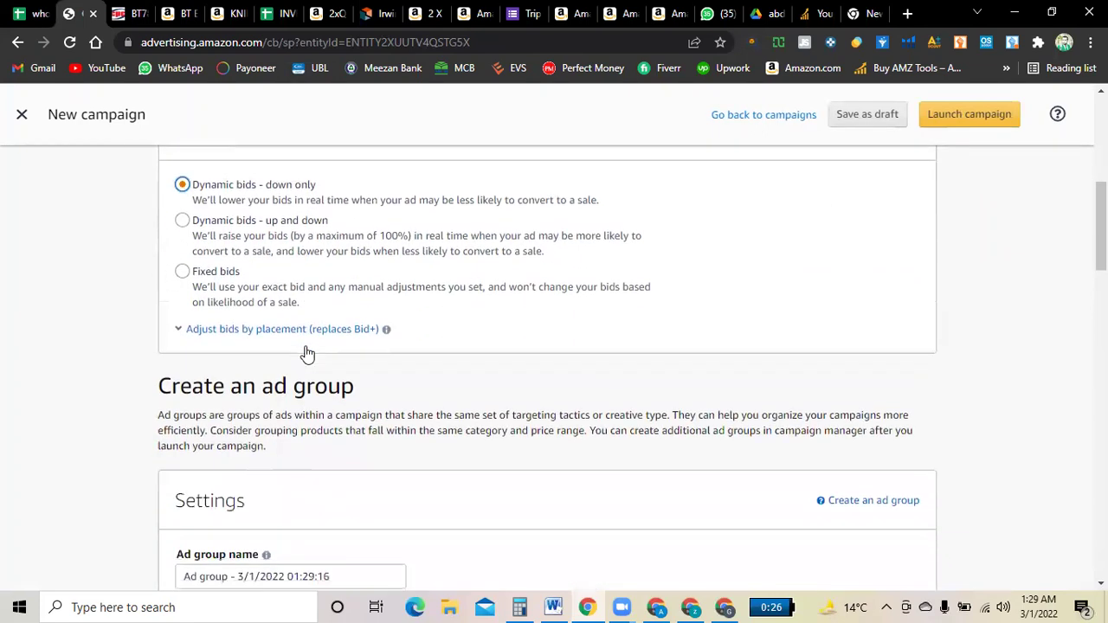
scroll(306, 352, "down", 5)
scroll(303, 354, "up", 2)
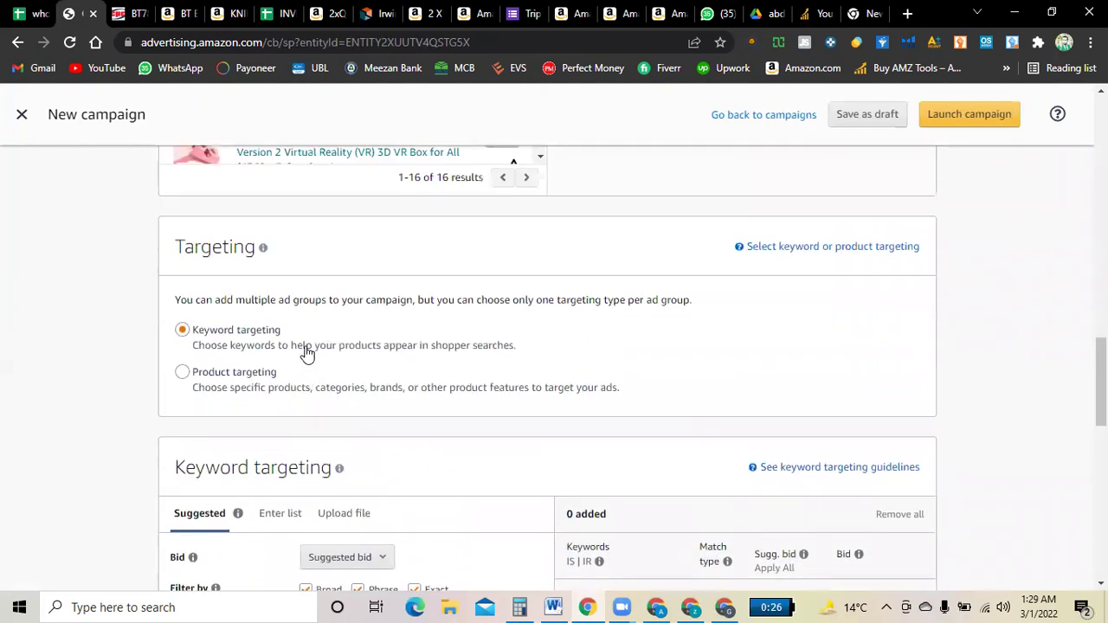
scroll(286, 346, "down", 2)
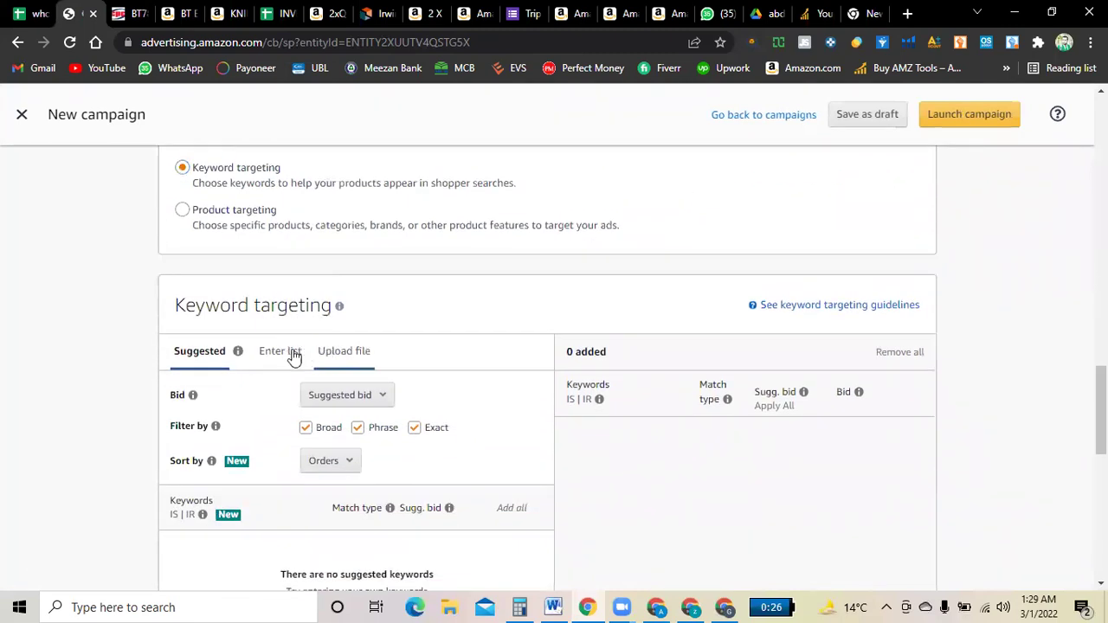
left_click(280, 355)
left_click(317, 473)
scroll(294, 462, "down", 2)
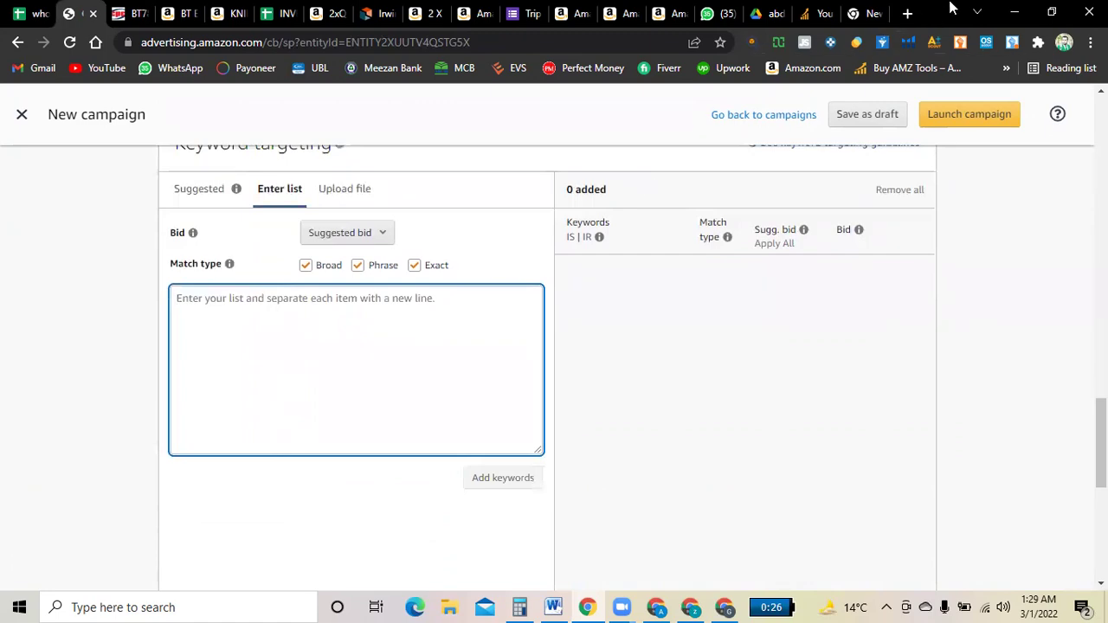
left_click(1015, 11)
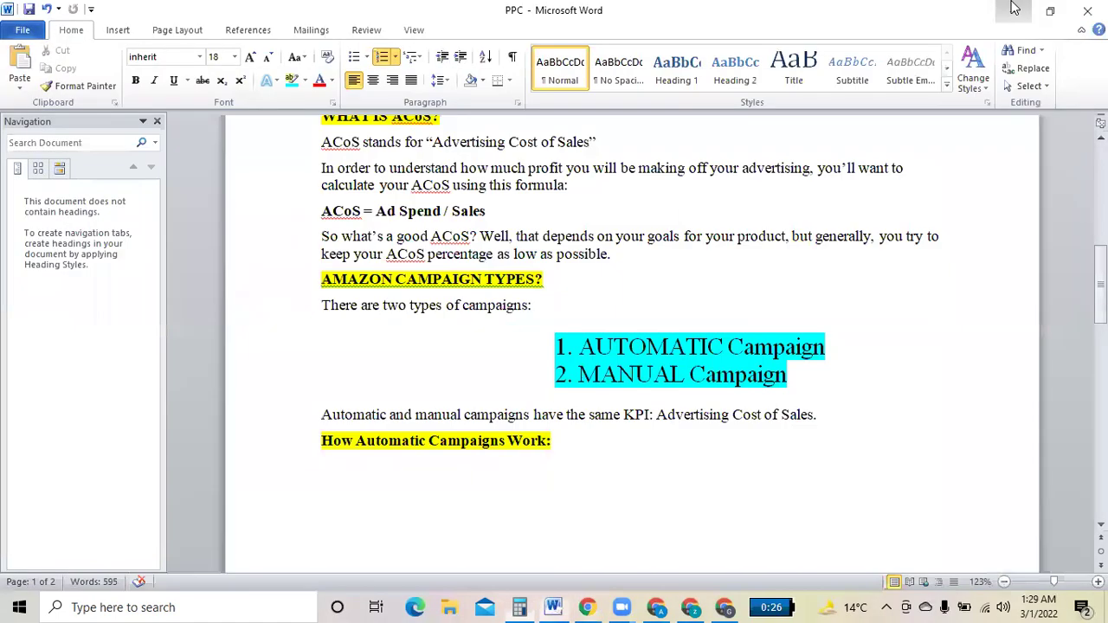
left_click(1015, 11)
key("alt+F4")
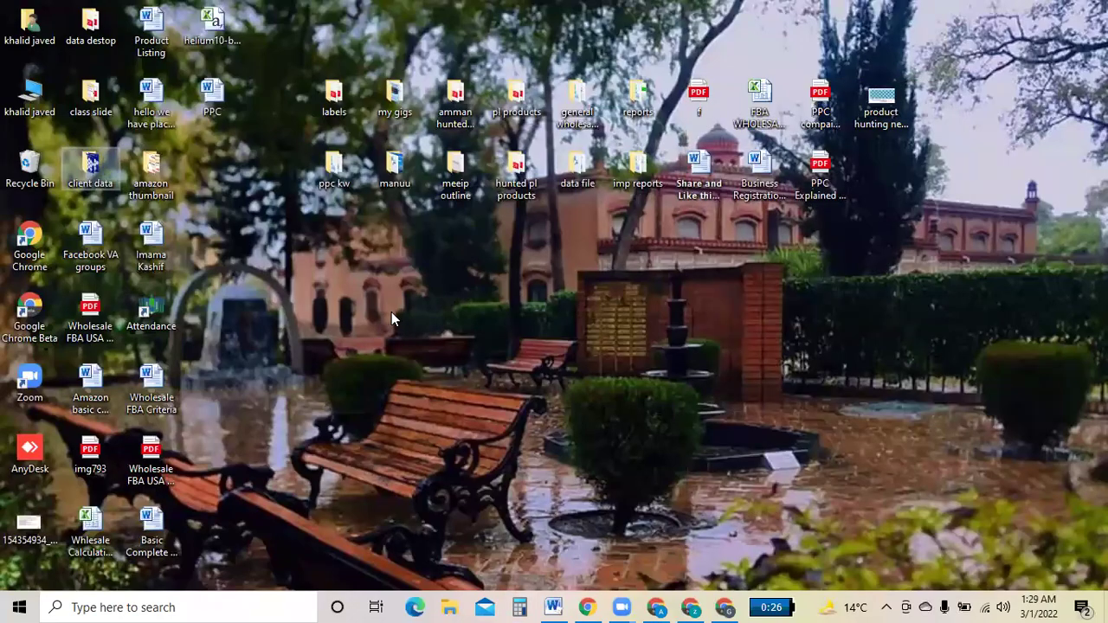
right_click(313, 286)
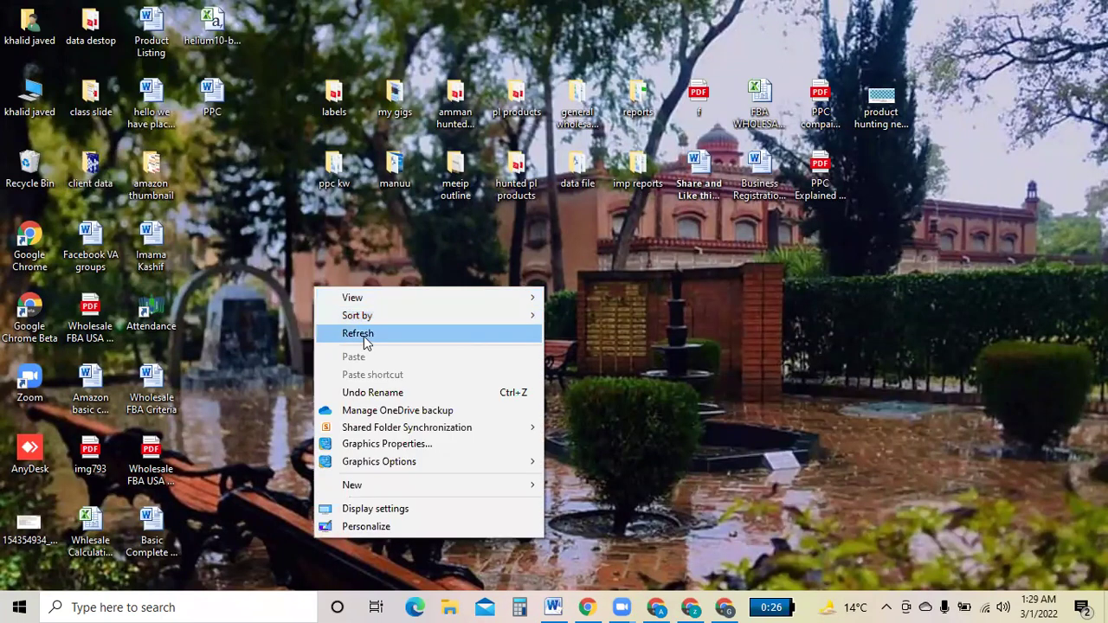
left_click(365, 336)
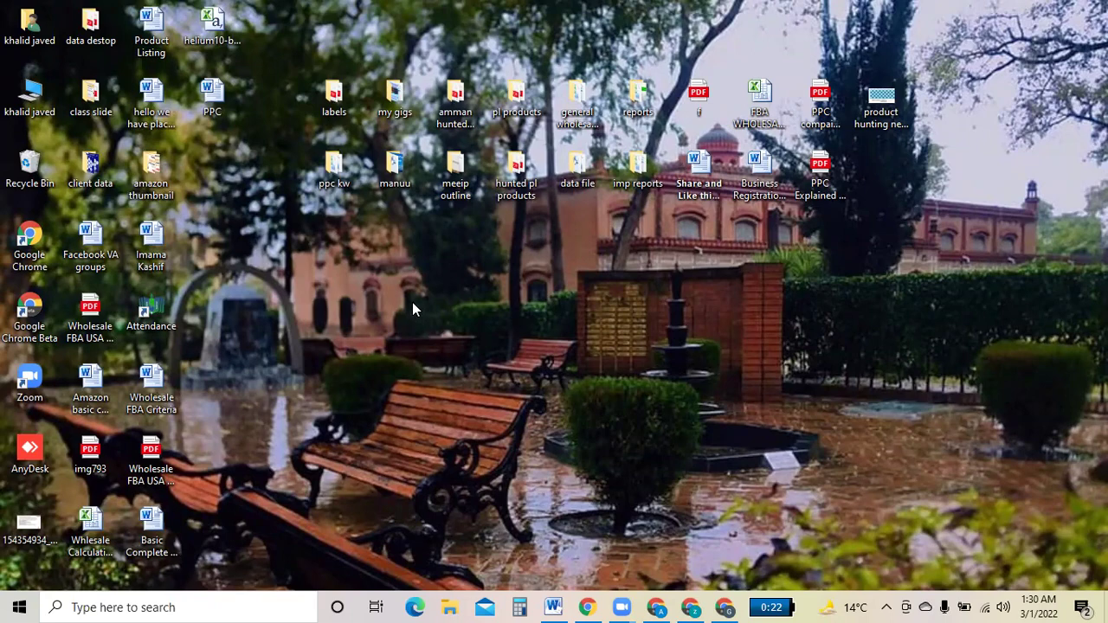
left_click(591, 607)
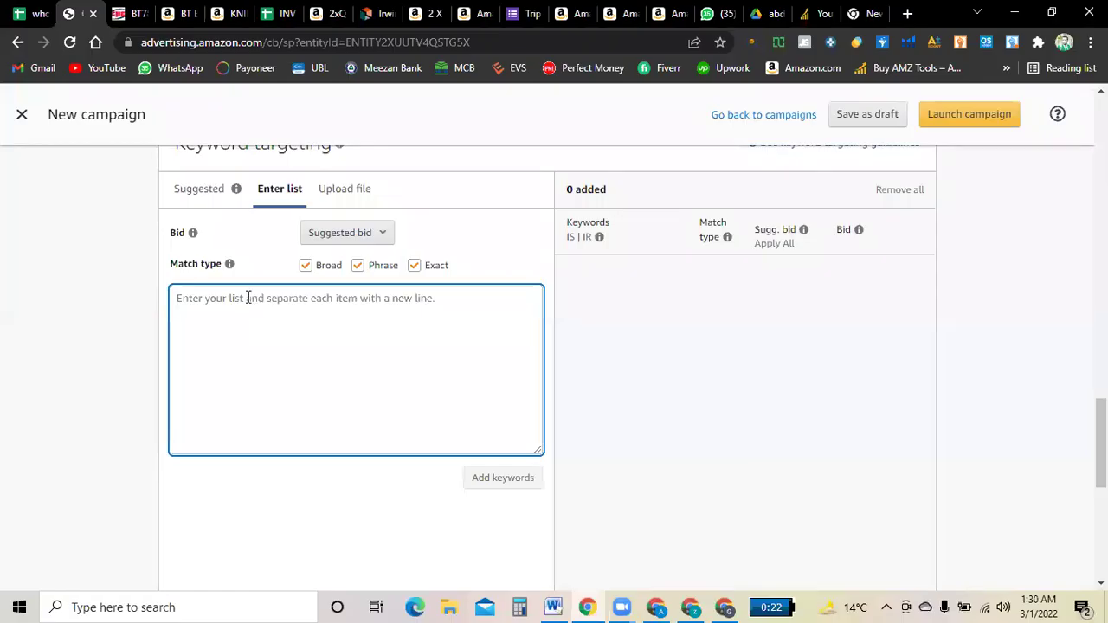
Enter the keywords "mouse pad", "mouse" and "laptop mouse" on separate lines of the keyword list, correcting the misspellings.
type("mouse pa")
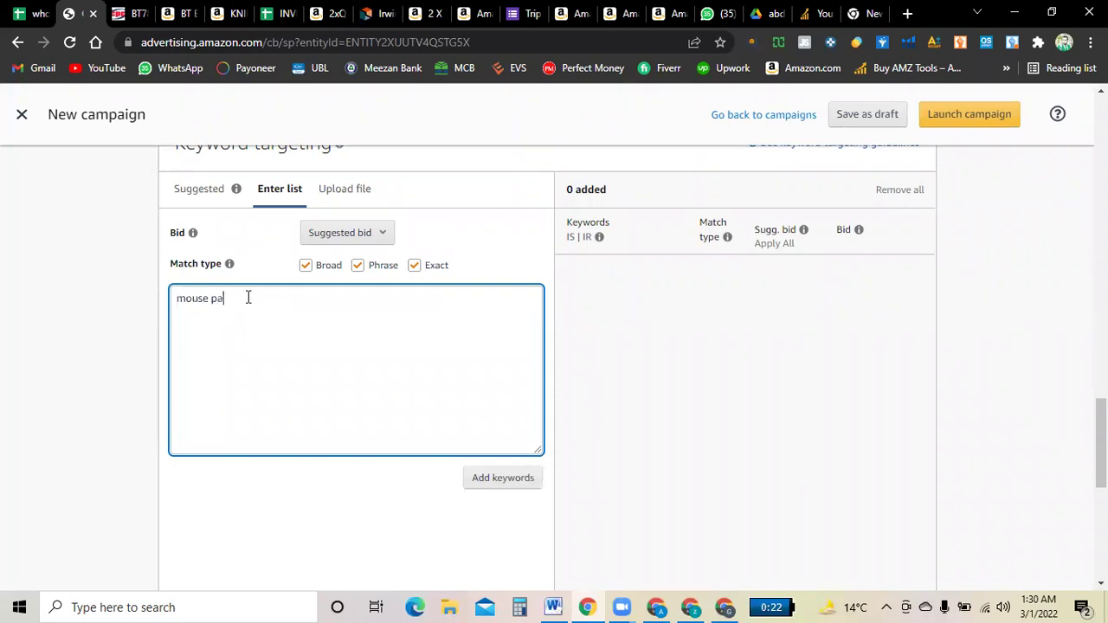
type("d")
key("Return")
type("mp")
key("BackSpace")
type("ouse ")
type("lap")
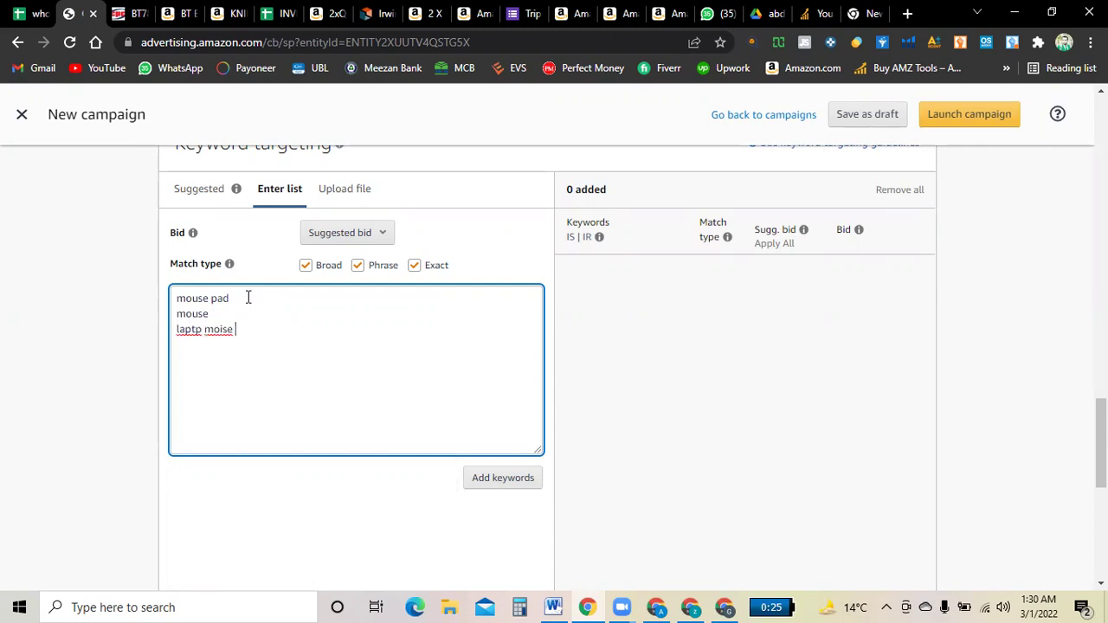
key("BackSpace")
key("BackSpace")
right_click(189, 332)
left_click(200, 348)
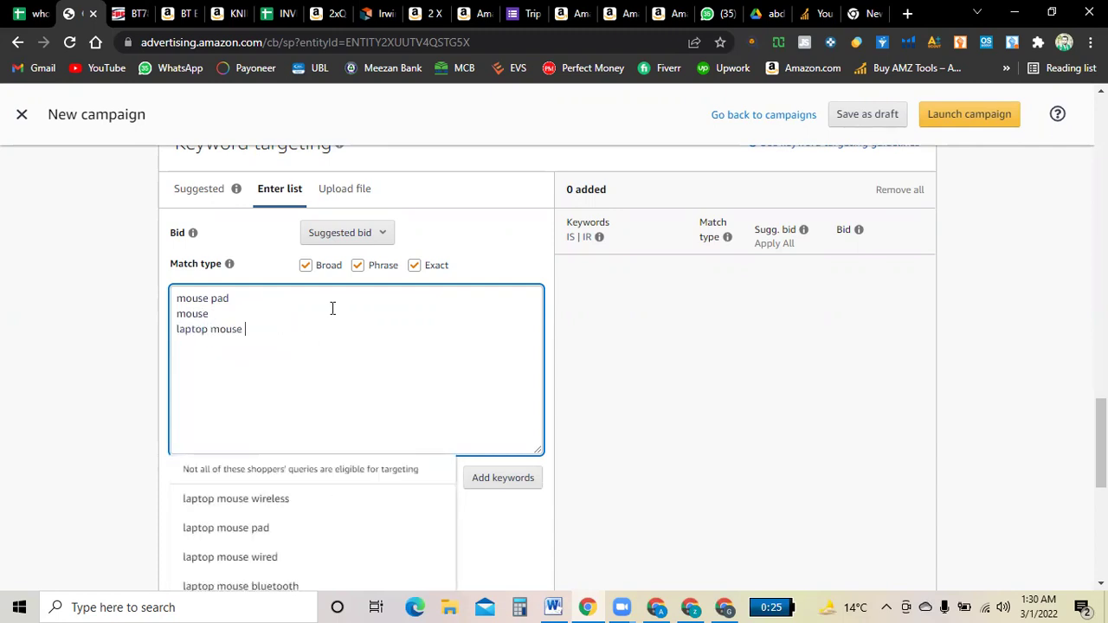
Switch to the Buy AMZ Tools member portal and open the Helium10 Web + Extension 01 resource.
left_click(810, 13)
scroll(402, 350, "down", 2)
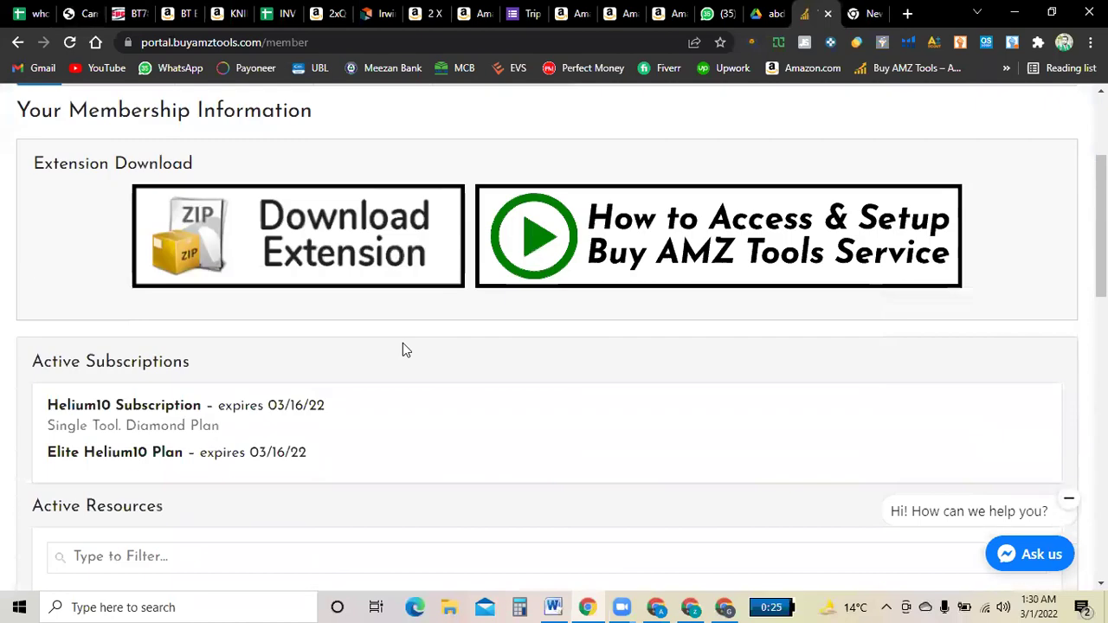
scroll(403, 343, "down", 5)
scroll(653, 341, "down", 1)
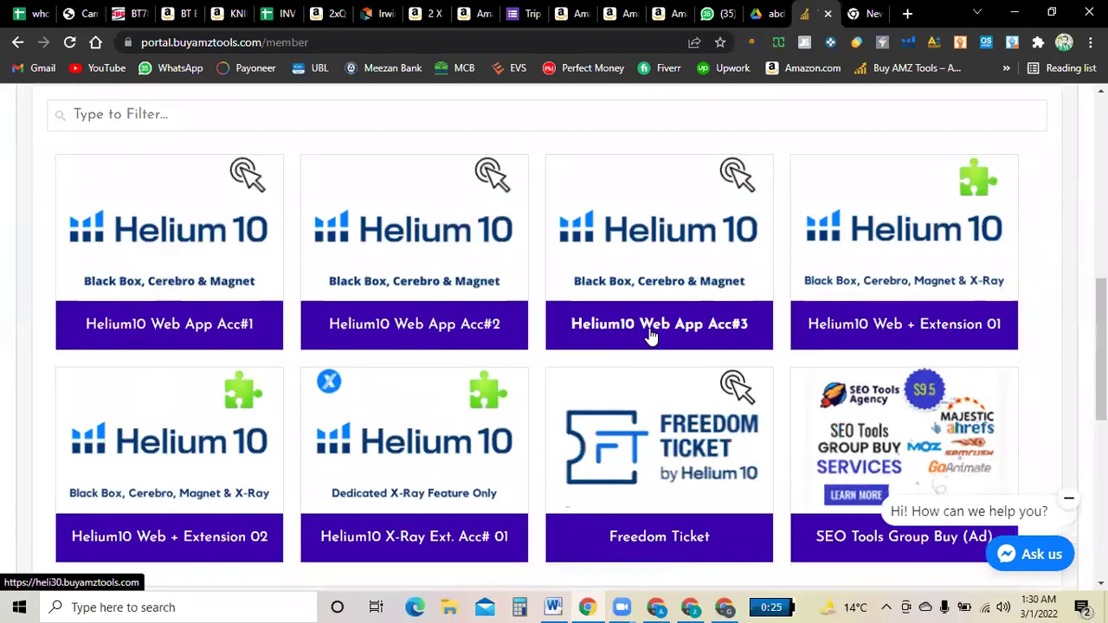
left_click(840, 334)
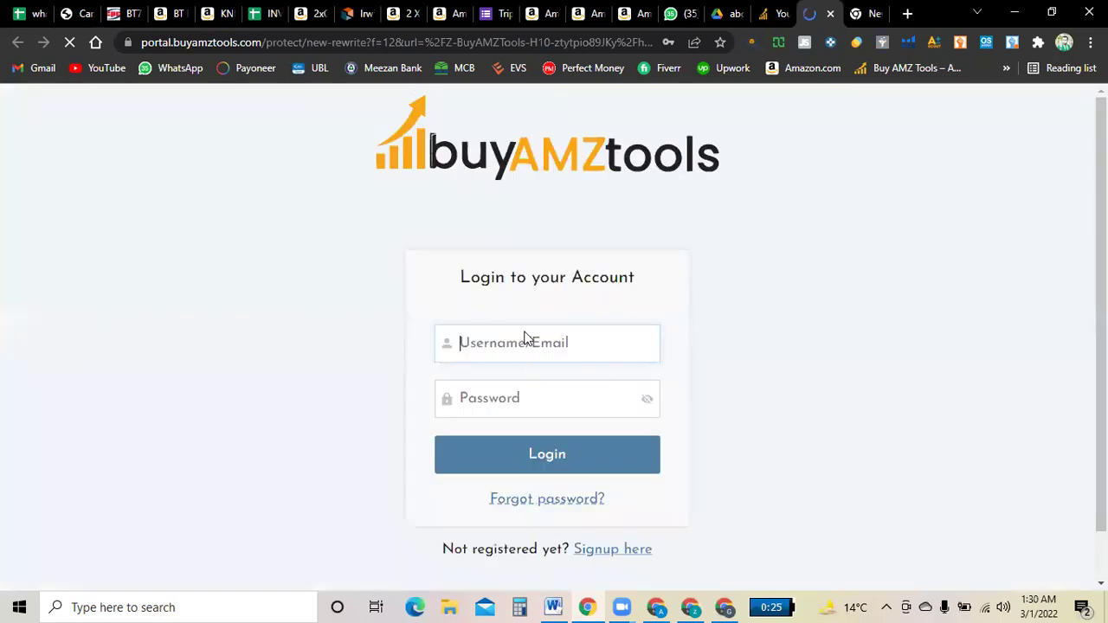
Fill in the account username and password and log in to reach Helium 10.
left_click(524, 339)
left_click(513, 394)
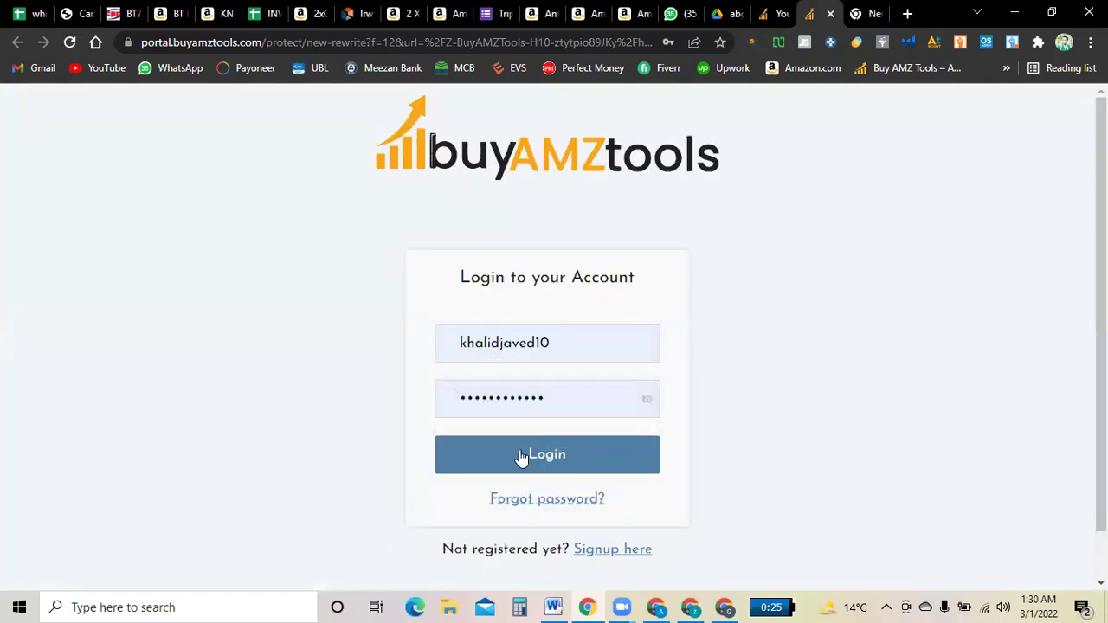
left_click(522, 457)
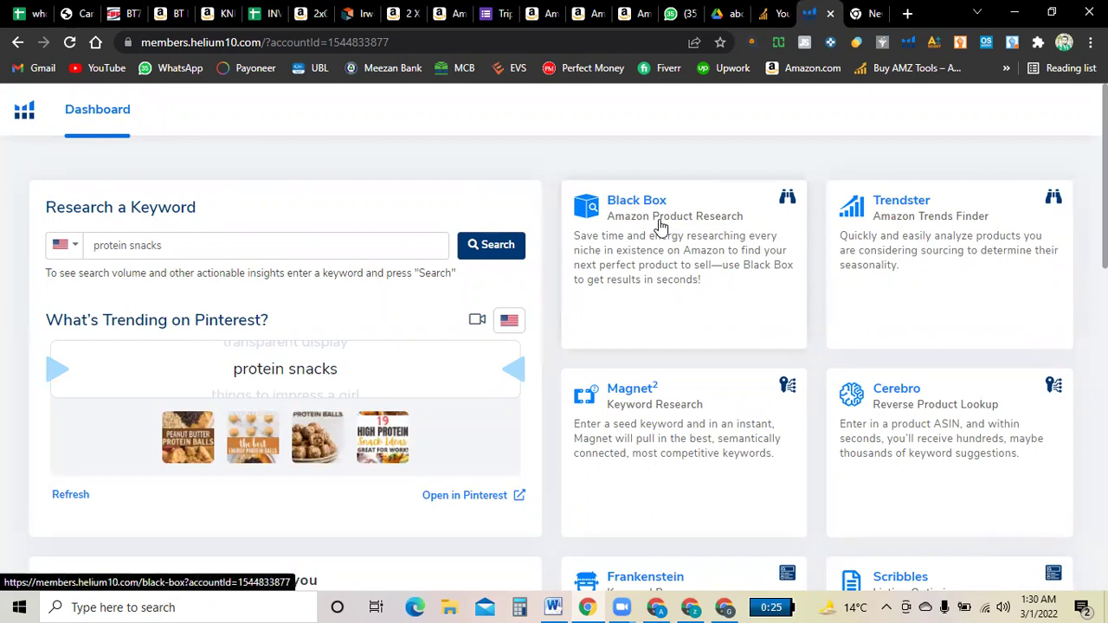
Open the Magnet keyword research tool and get keywords for the seed phrase "mouse pad".
left_click(638, 405)
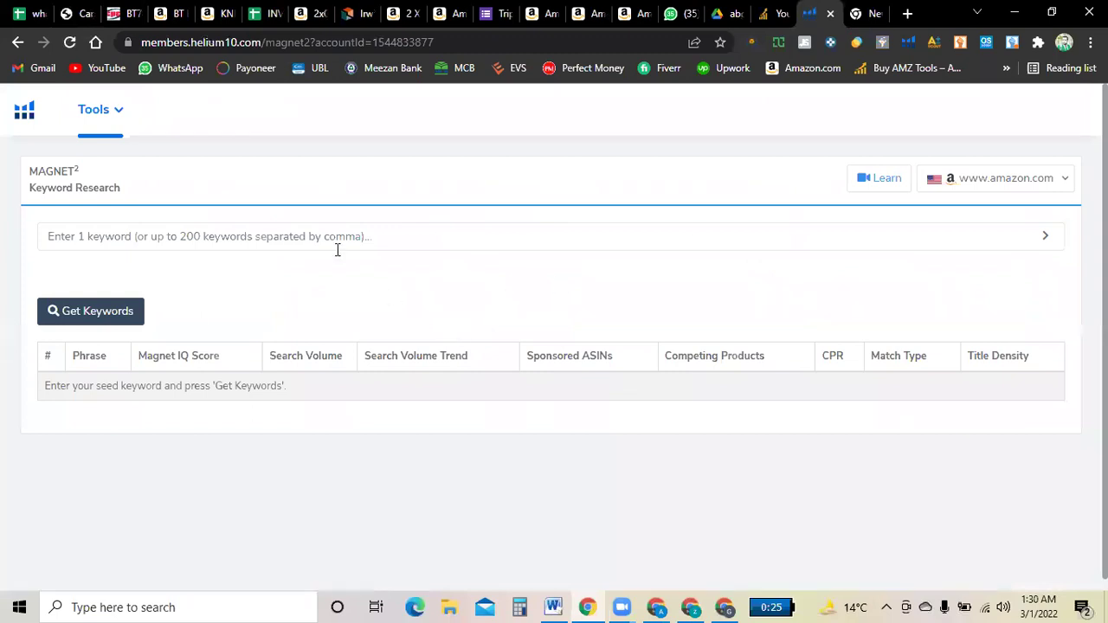
left_click(335, 236)
type("mo")
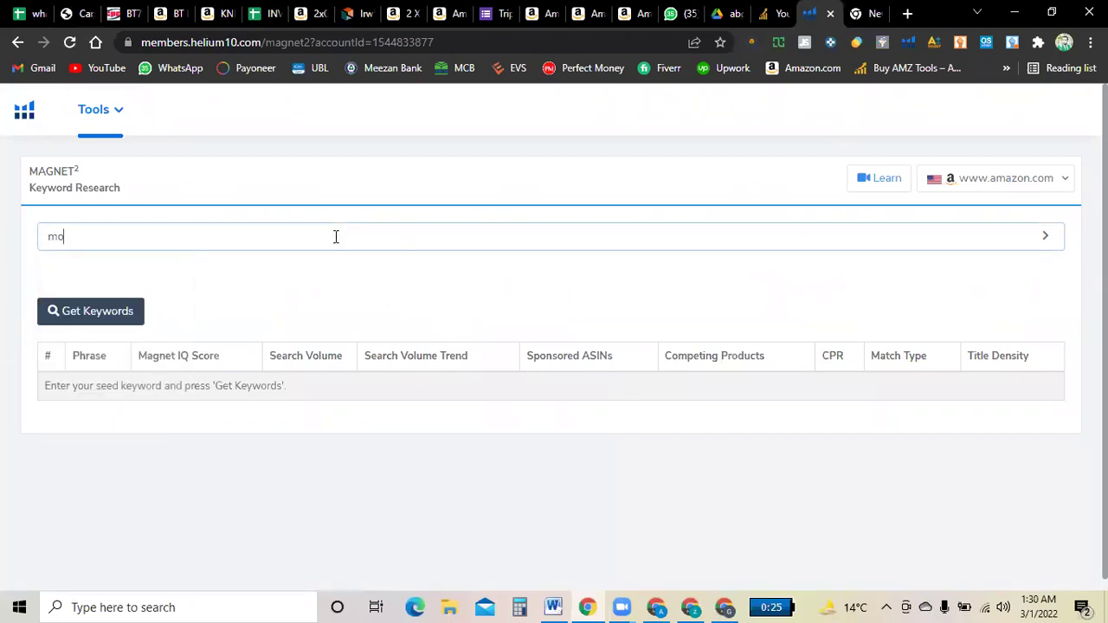
type("use pa")
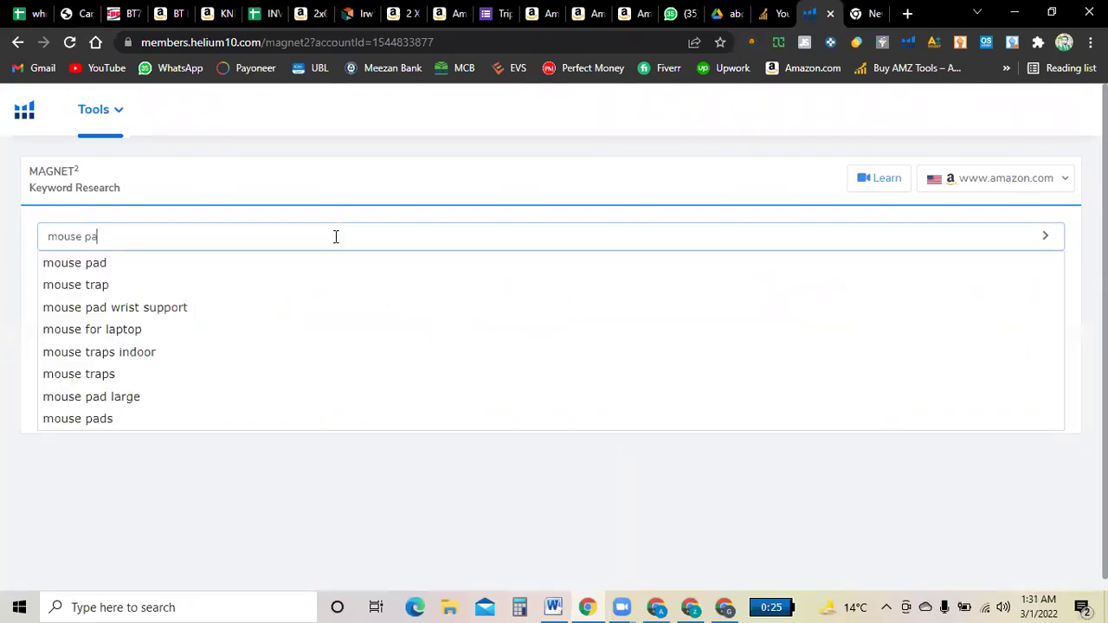
type("d")
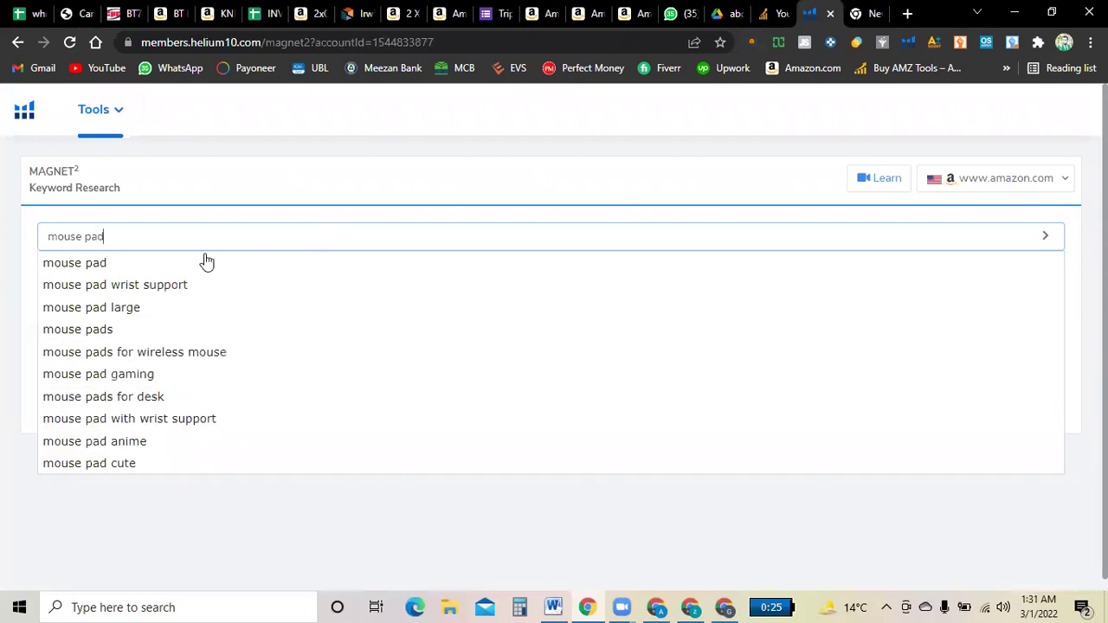
left_click(147, 263)
left_click(91, 313)
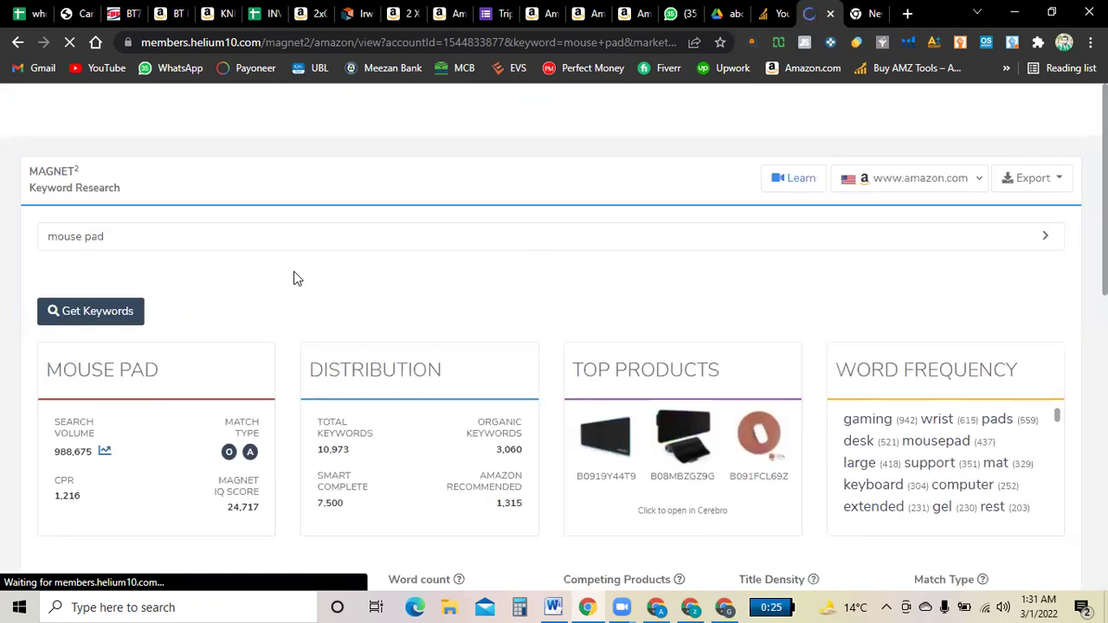
Sort the keyword results by search volume from high to low.
scroll(217, 312, "down", 2)
scroll(199, 338, "down", 5)
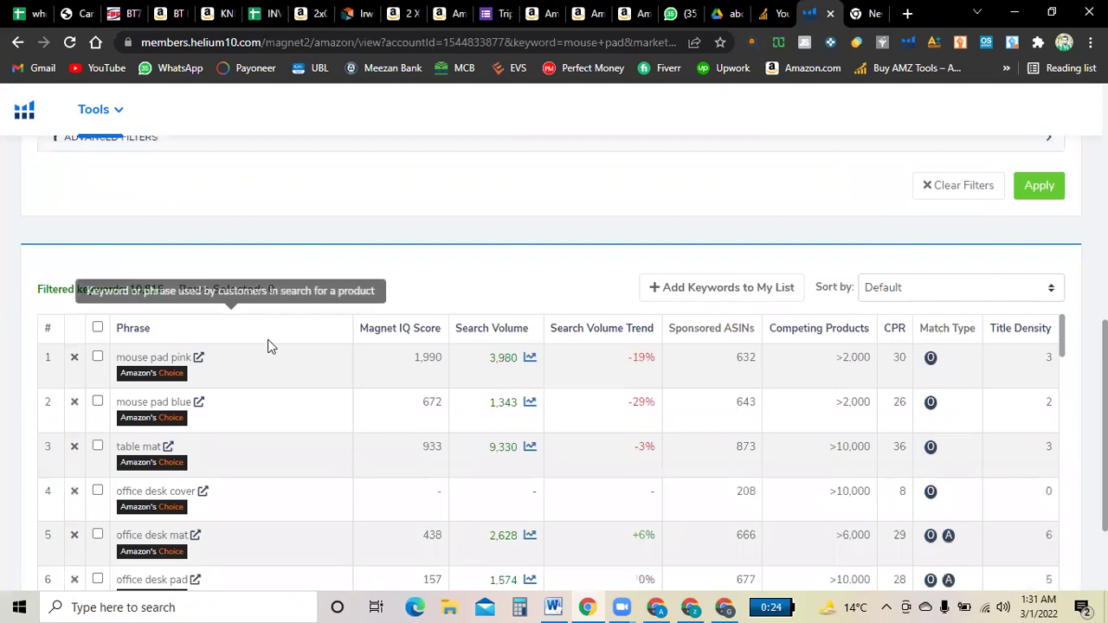
left_click(479, 327)
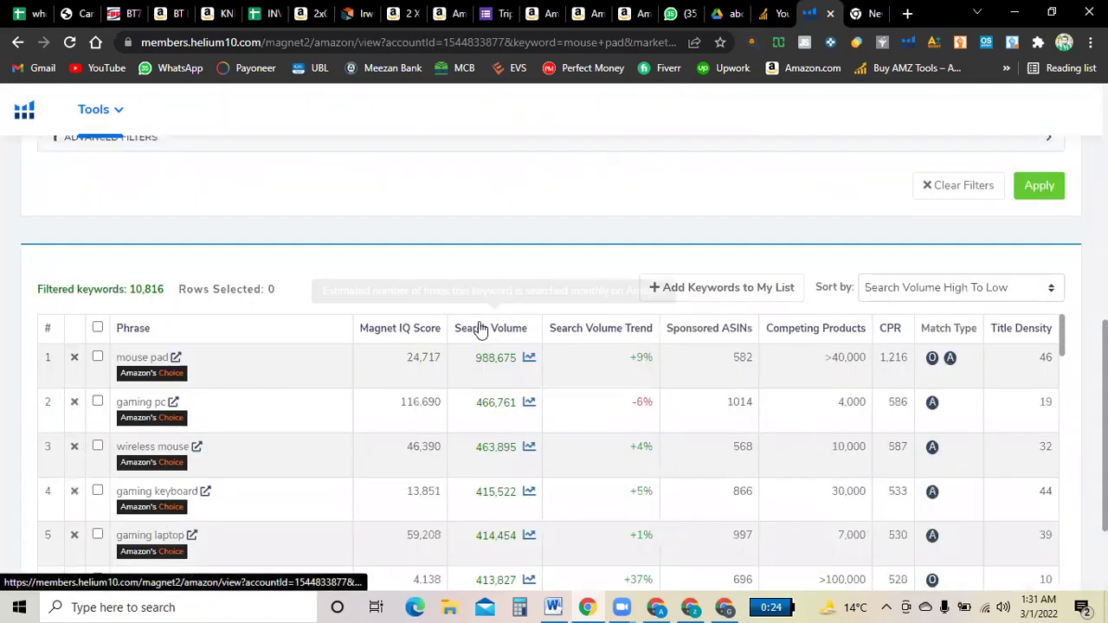
scroll(347, 287, "down", 1)
scroll(348, 286, "down", 1)
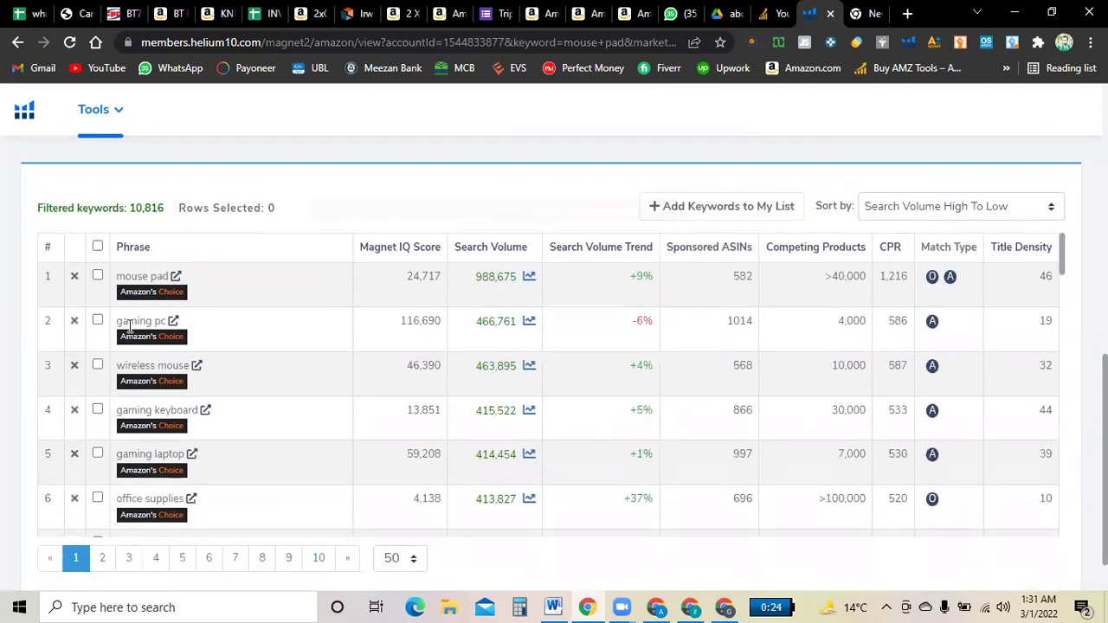
Remove the unwanted phrases from the first results page one by one, starting with "gaming pc" and keeping "mouse pad" and "wireless mouse".
left_click(74, 322)
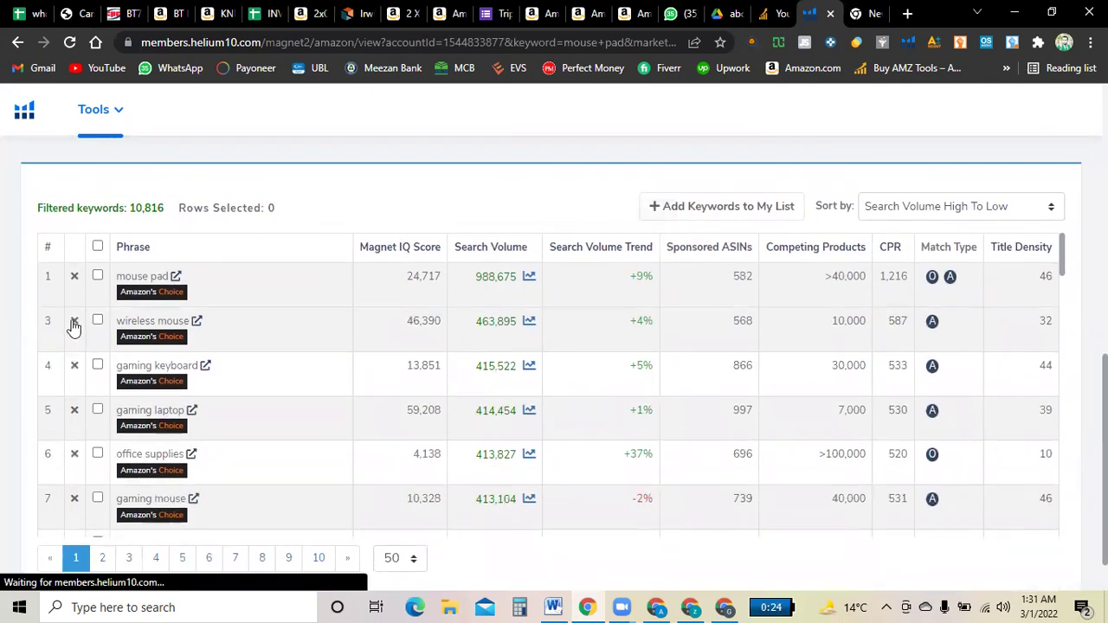
left_click(75, 367)
left_click(74, 367)
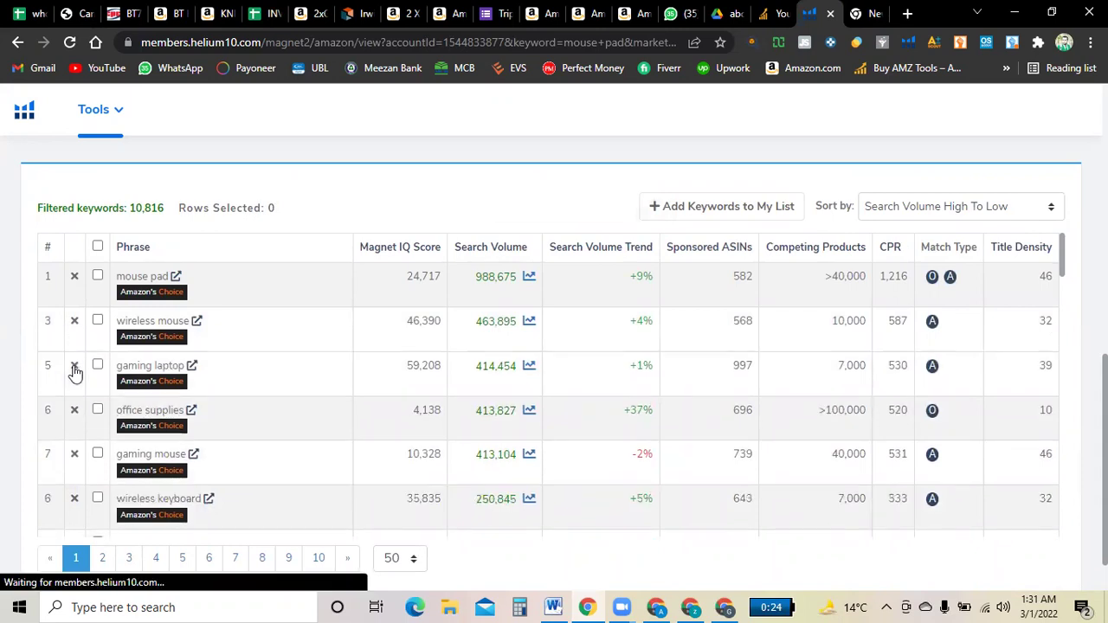
left_click(74, 367)
left_click(74, 367)
left_click(74, 367)
left_click(75, 367)
left_click(75, 367)
left_click(74, 367)
left_click(74, 367)
left_click(74, 368)
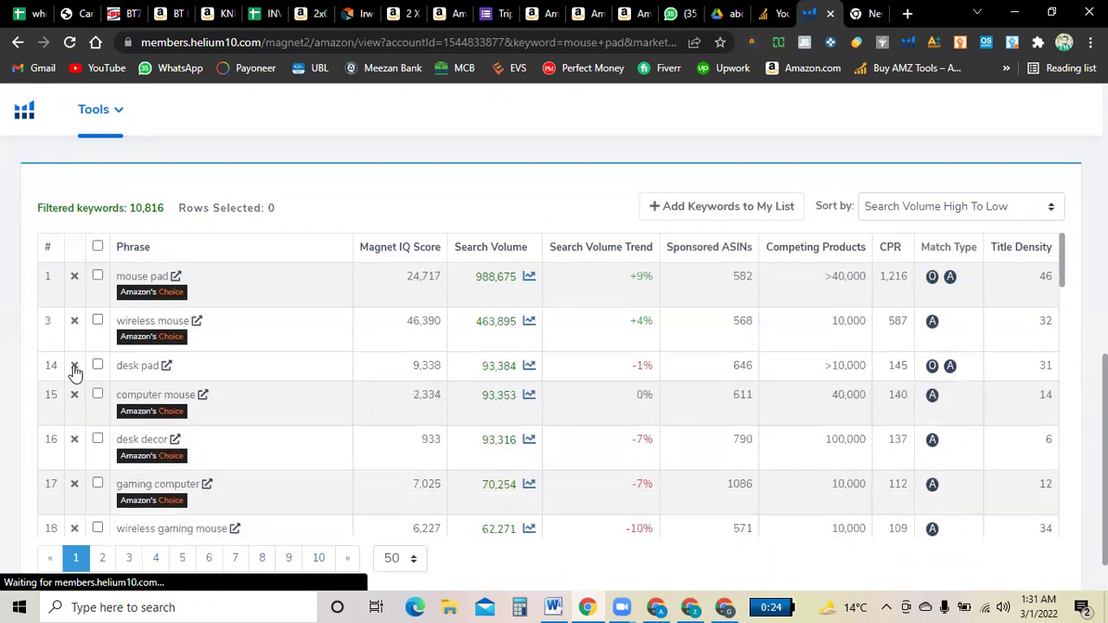
left_click(74, 367)
left_click(75, 367)
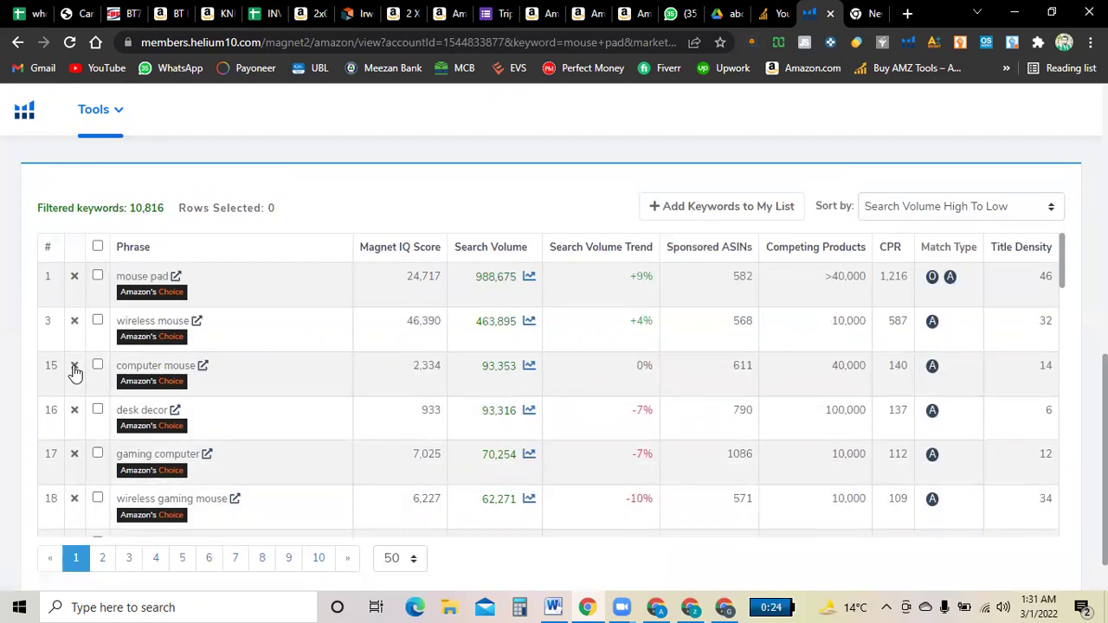
left_click(75, 368)
left_click(75, 368)
left_click(75, 369)
left_click(75, 368)
left_click(75, 369)
left_click(76, 369)
double_click(75, 369)
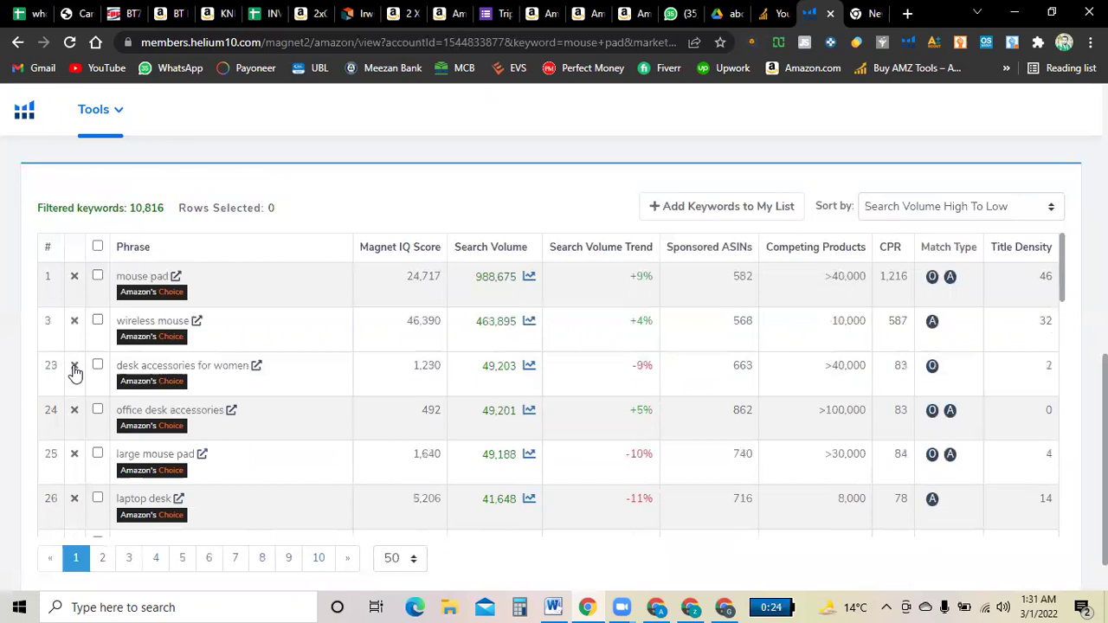
left_click(75, 369)
left_click(74, 367)
left_click(74, 367)
left_click(75, 367)
left_click(74, 367)
left_click(75, 368)
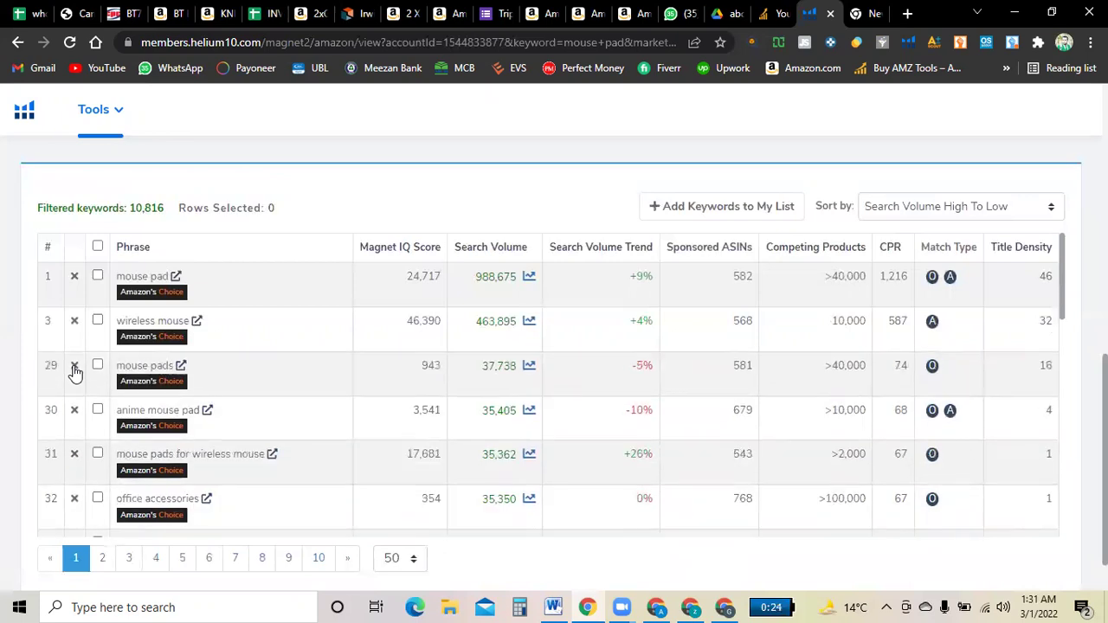
double_click(75, 369)
double_click(74, 369)
left_click(75, 368)
left_click(75, 369)
left_click(74, 369)
left_click(75, 368)
left_click(75, 368)
left_click(74, 369)
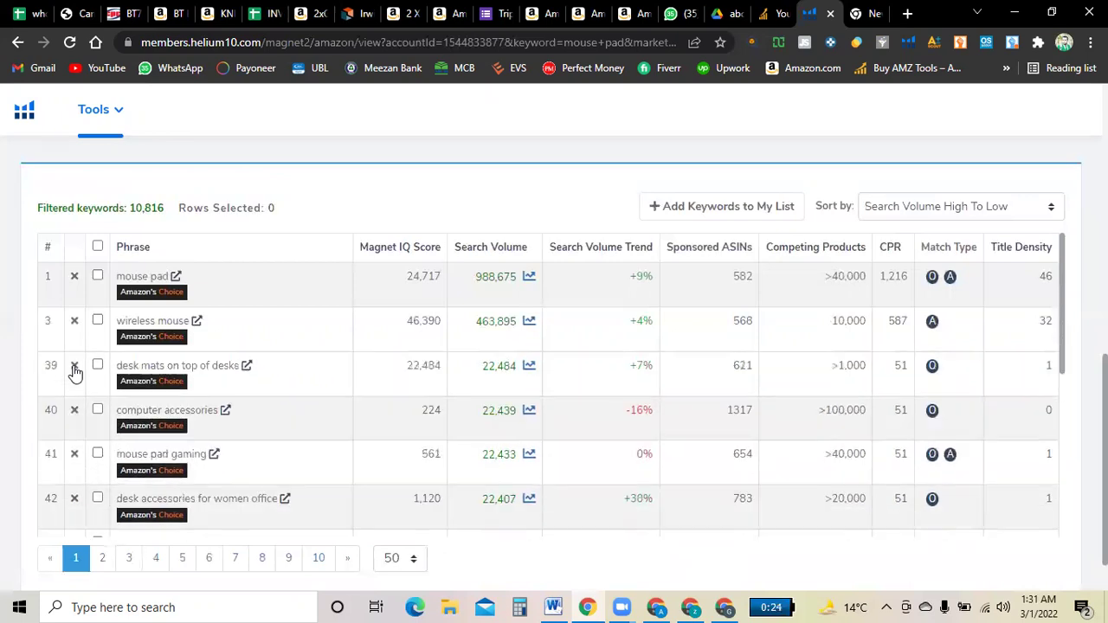
double_click(75, 369)
double_click(74, 369)
double_click(75, 369)
double_click(75, 369)
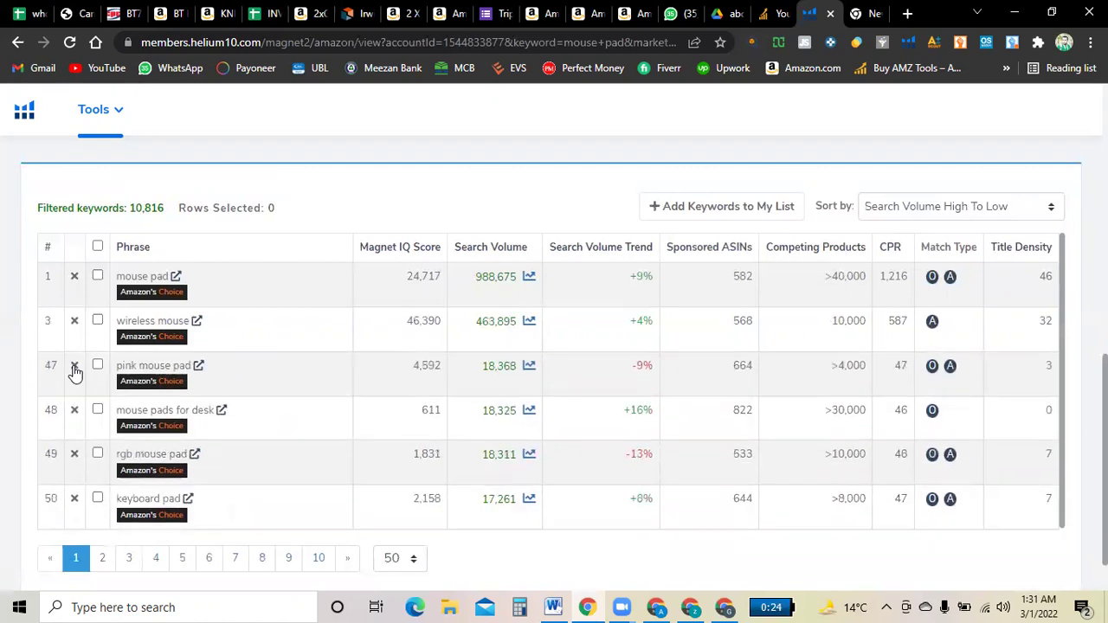
left_click(74, 369)
scroll(567, 419, "up", 3)
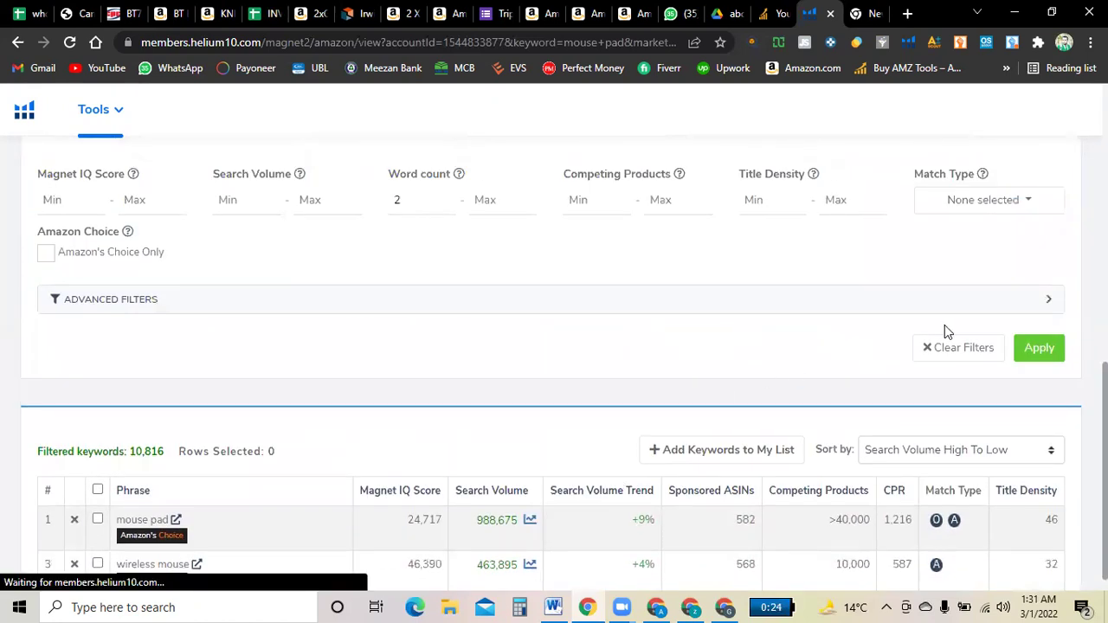
scroll(749, 415, "up", 1)
scroll(828, 343, "up", 4)
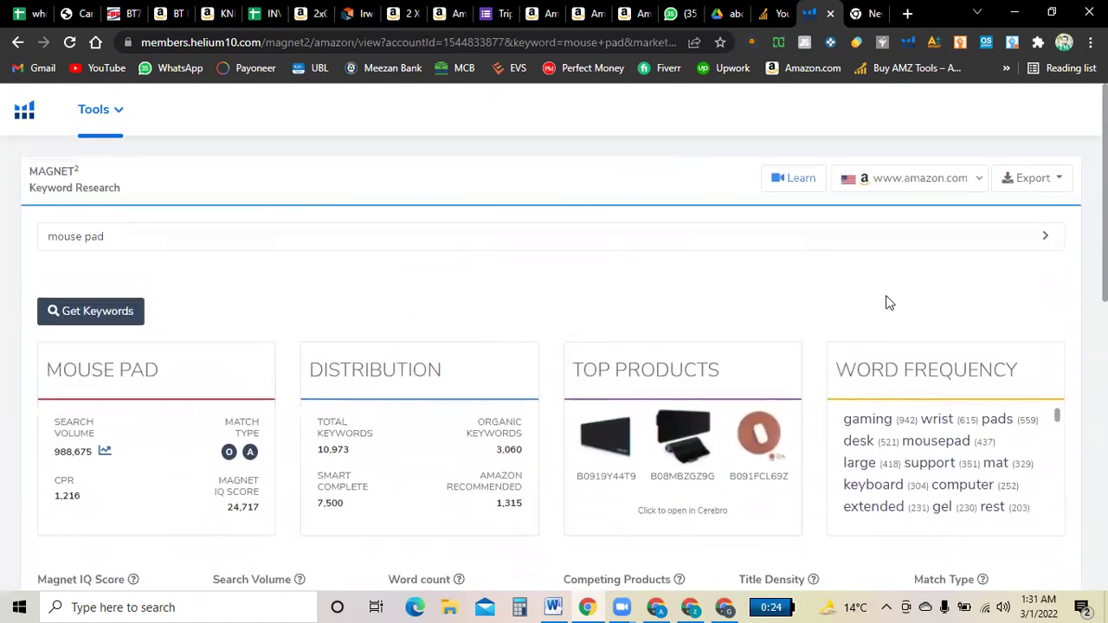
Export the Magnet keyword results for "mouse pad" in Excel format and save the file US_AMAZON_Magnet2_mouse pad to the Desktop.
left_click(1031, 179)
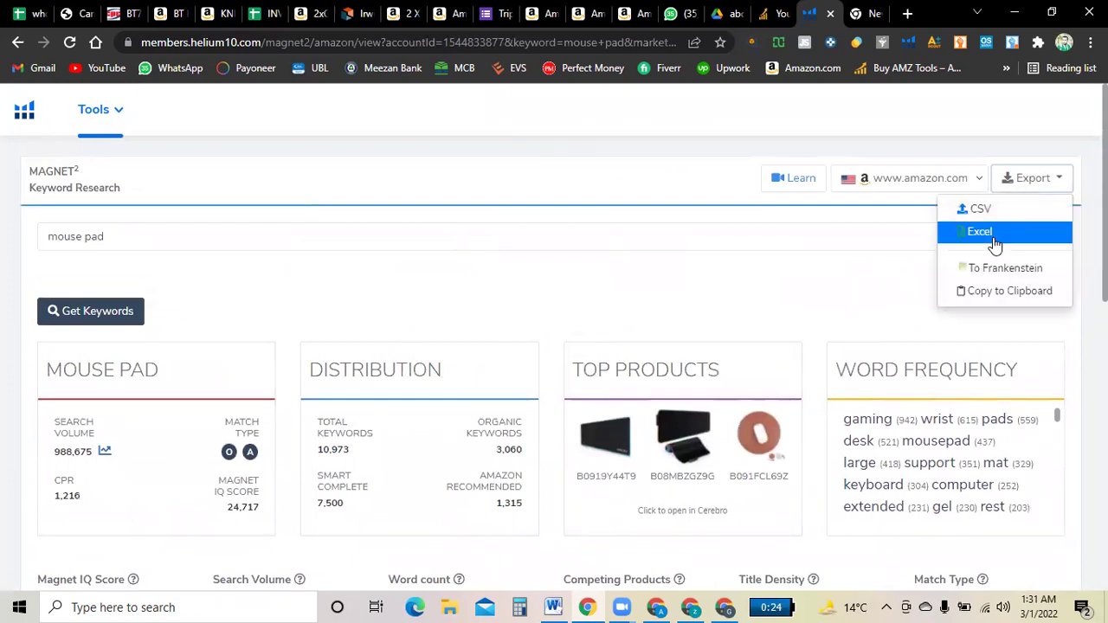
left_click(994, 237)
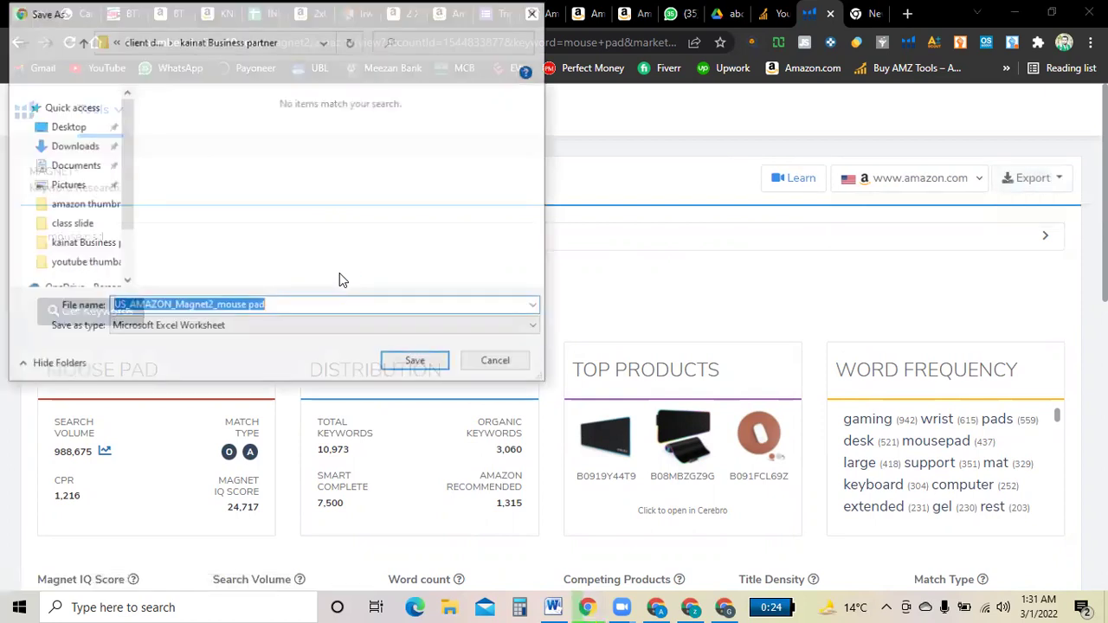
left_click(70, 127)
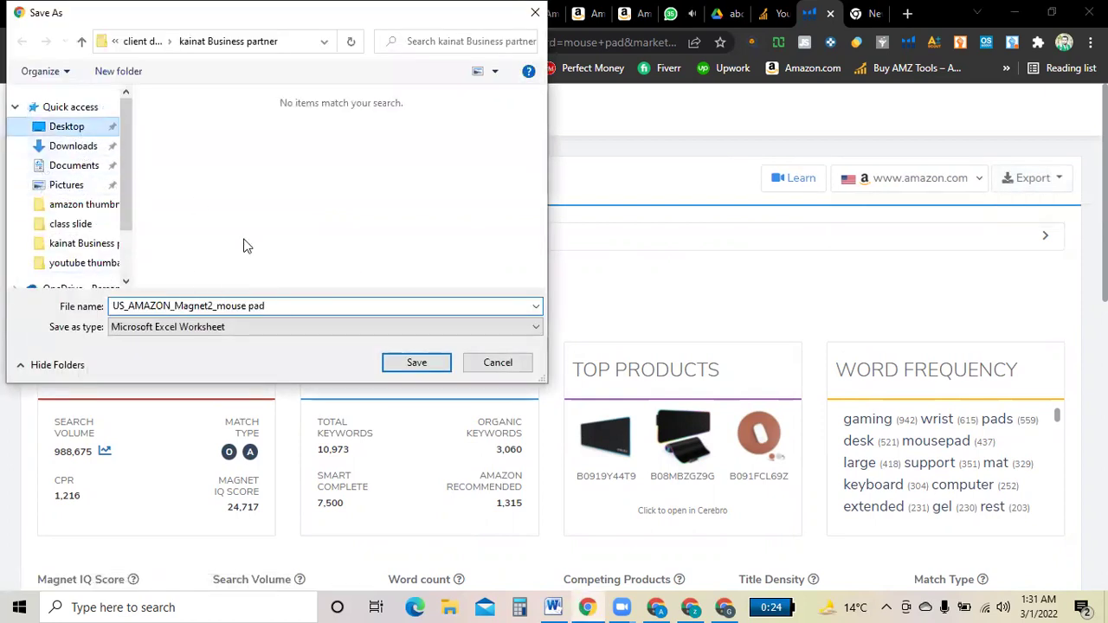
left_click(431, 365)
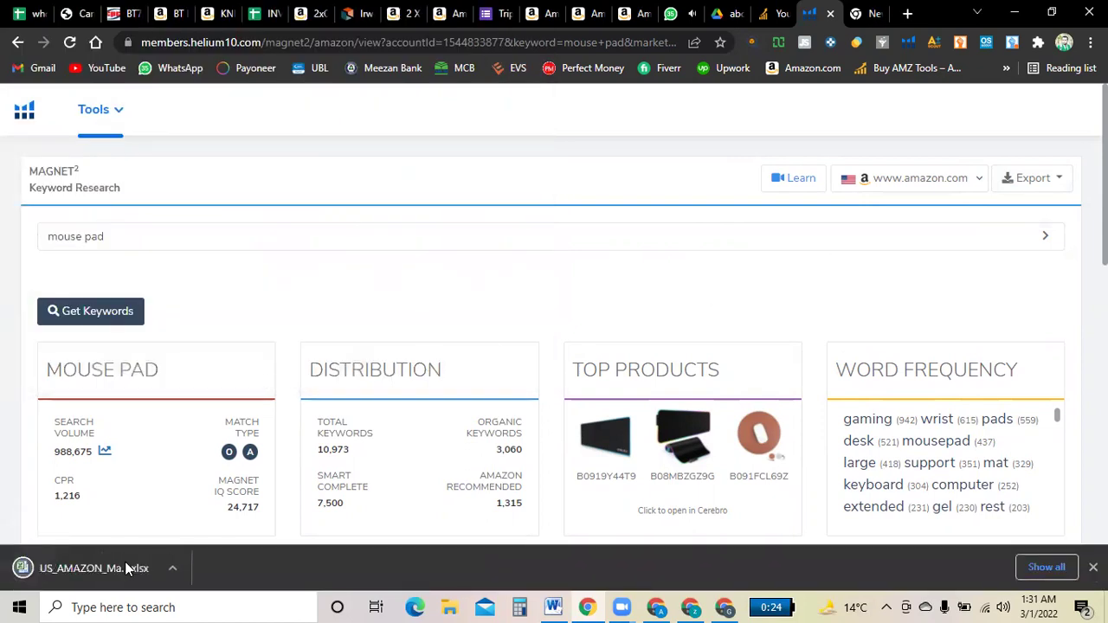
Open the exported workbook and copy the phrases from "wireless mouse" in A3 through "mousepad with wrist rest" in A22.
left_click(86, 561)
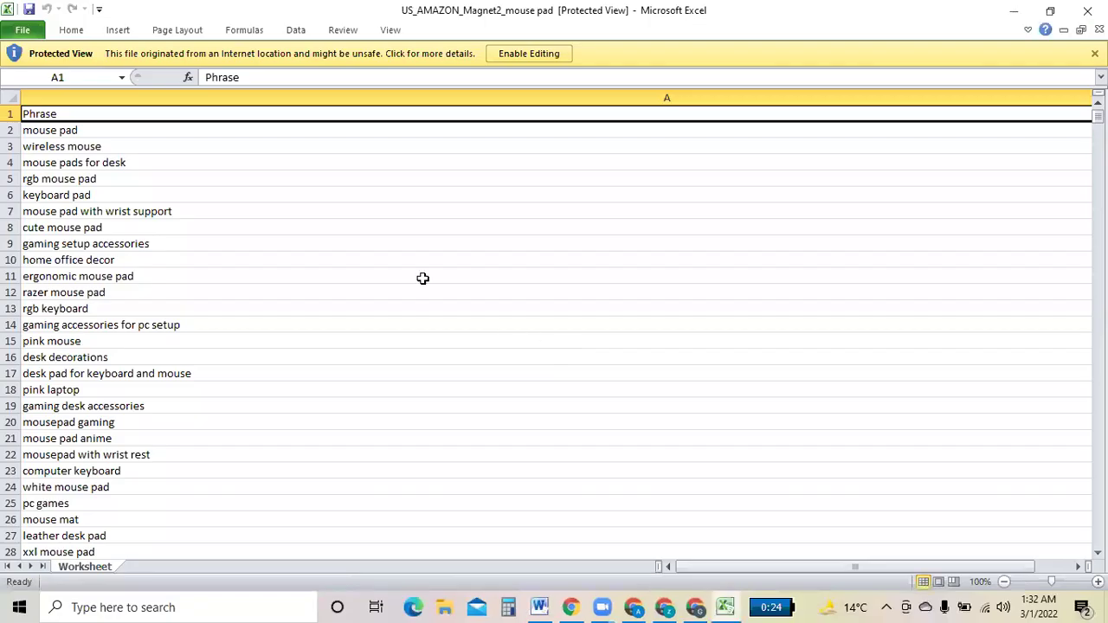
left_click_drag(143, 143, 183, 454)
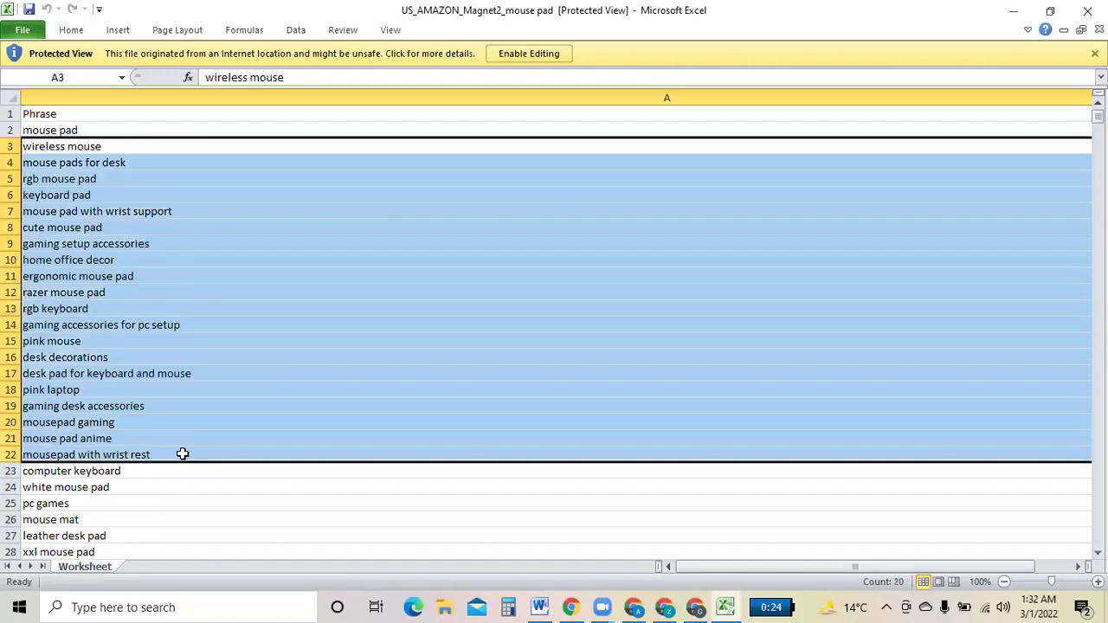
key("ctrl+c")
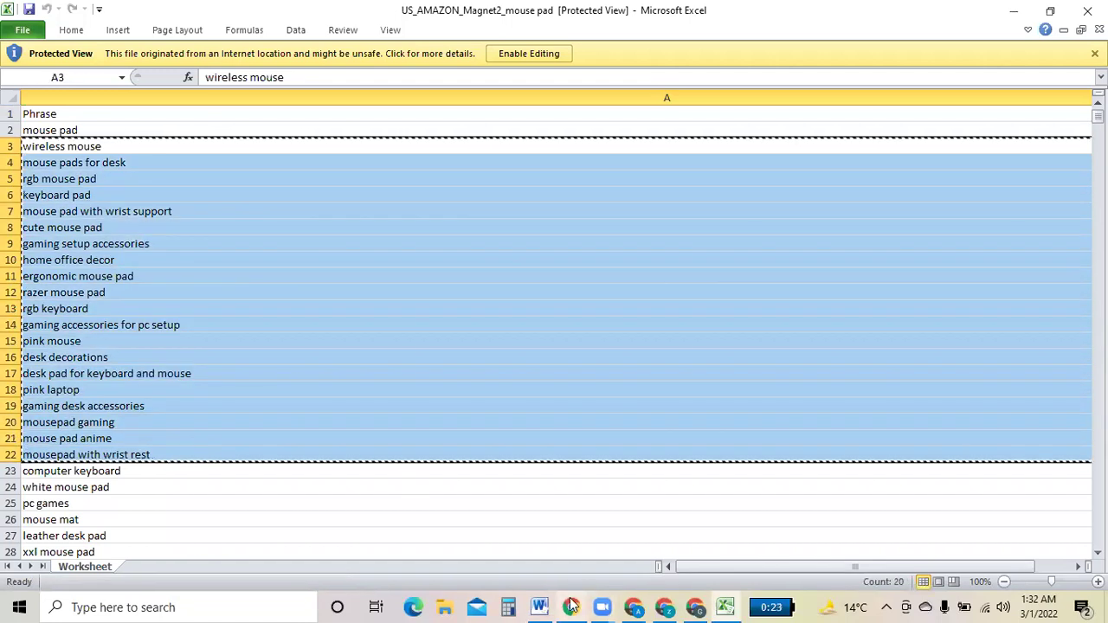
Switch to the Amazon campaign page and replace the contents of the keyword entry list with the copied phrases.
key("alt+Tab")
left_click(80, 10)
left_click_drag(282, 324, 179, 293)
key("ctrl+v")
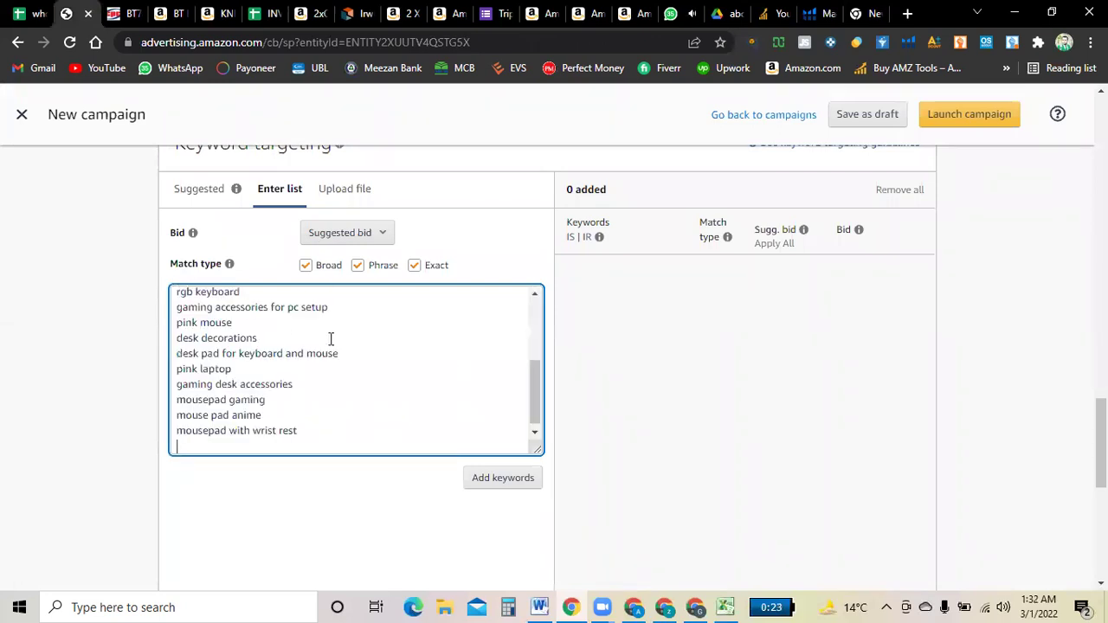
scroll(311, 337, "up", 5)
scroll(306, 329, "up", 1)
scroll(294, 366, "down", 1)
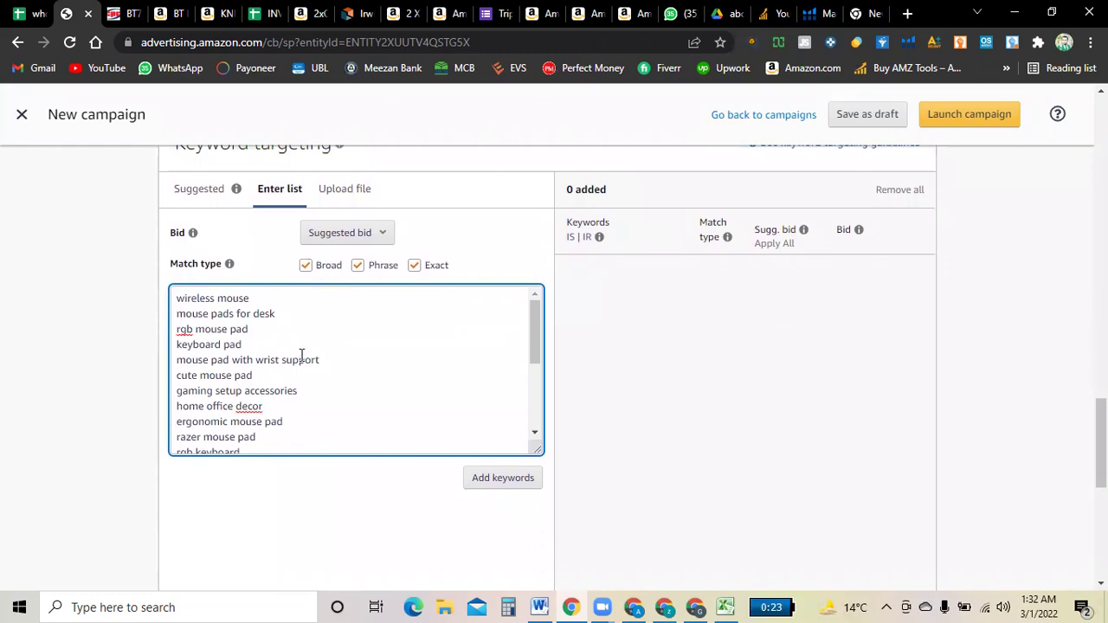
Add the listed keywords in broad, phrase and exact match with a bid of $0.50.
scroll(302, 355, "down", 1)
left_click(481, 478)
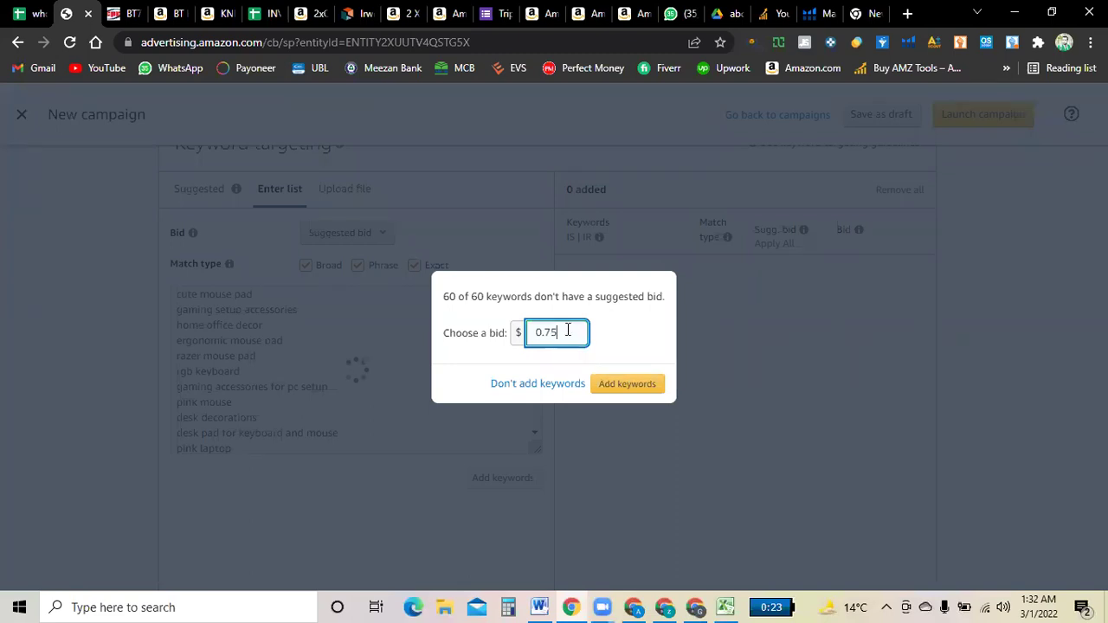
key("BackSpace")
type("5")
left_click(641, 386)
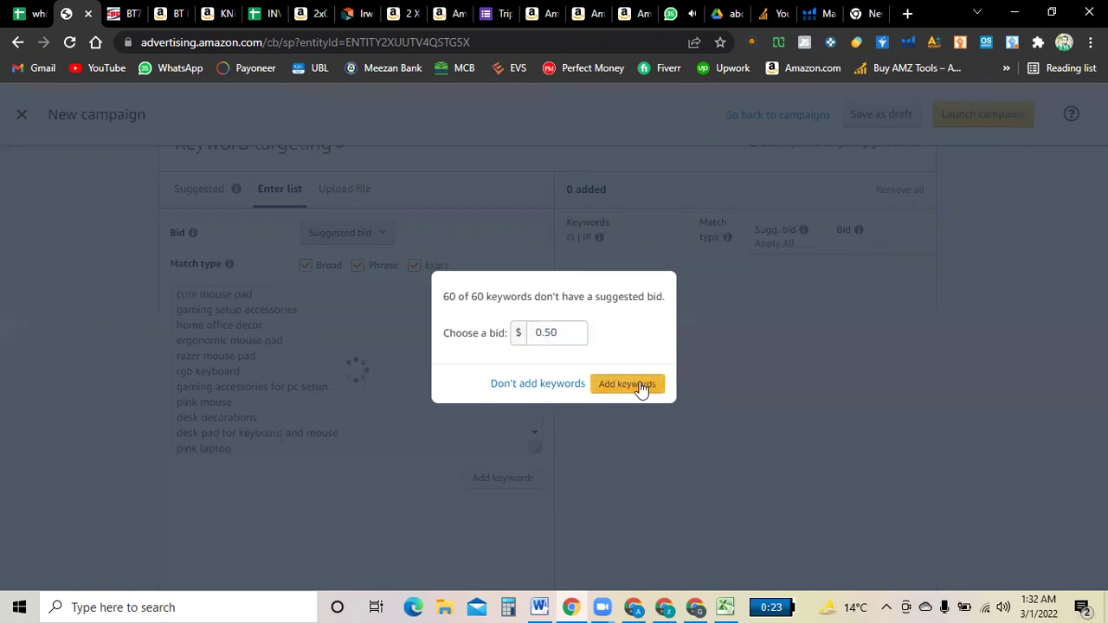
Rename the campaign to "mouse pad Manual", correcting the spelling of the added word.
scroll(745, 397, "down", 4)
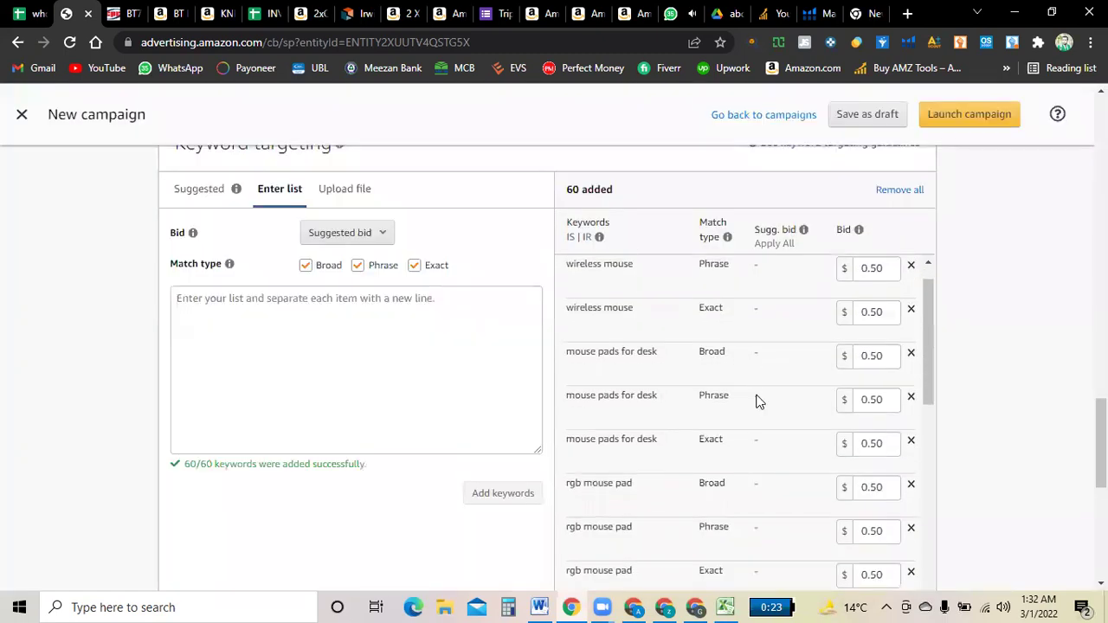
scroll(717, 392, "down", 12)
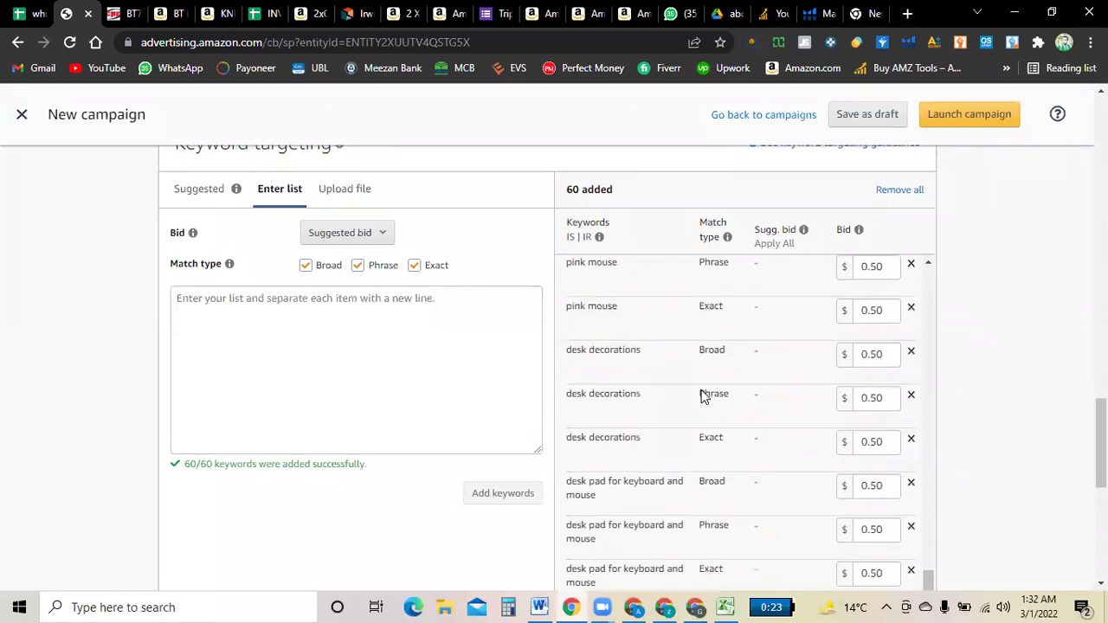
scroll(701, 394, "down", 10)
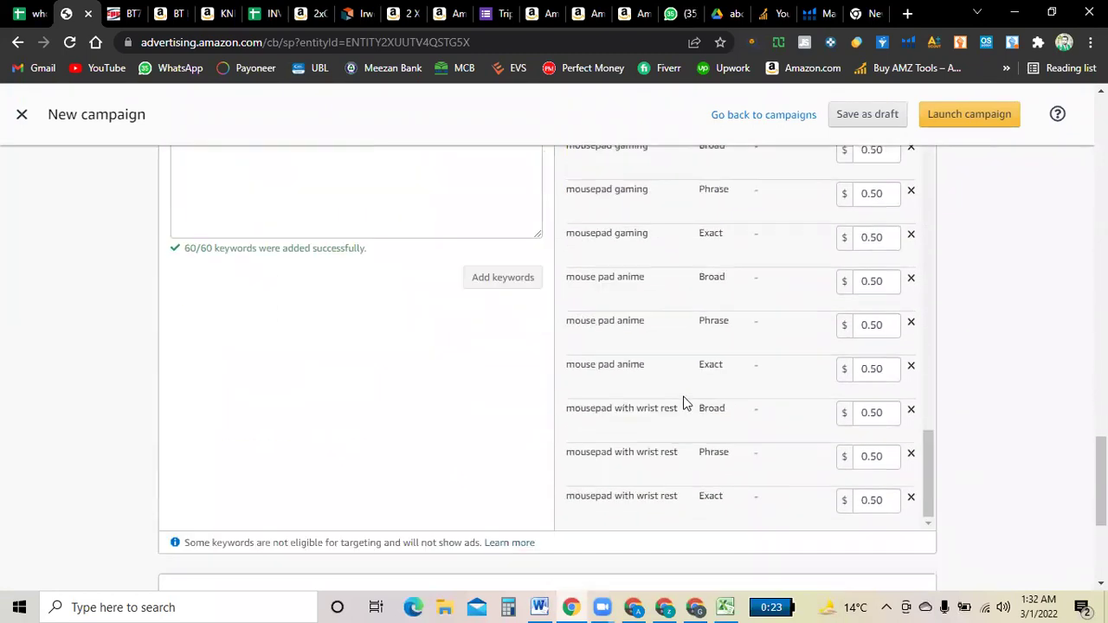
scroll(692, 397, "down", 1)
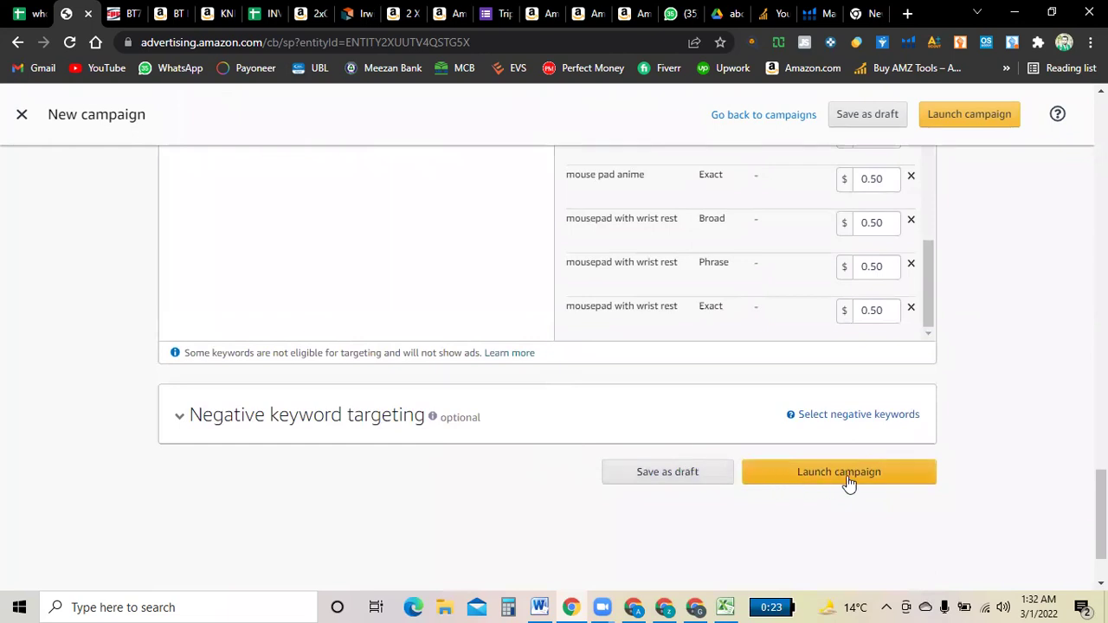
scroll(814, 468, "up", 20)
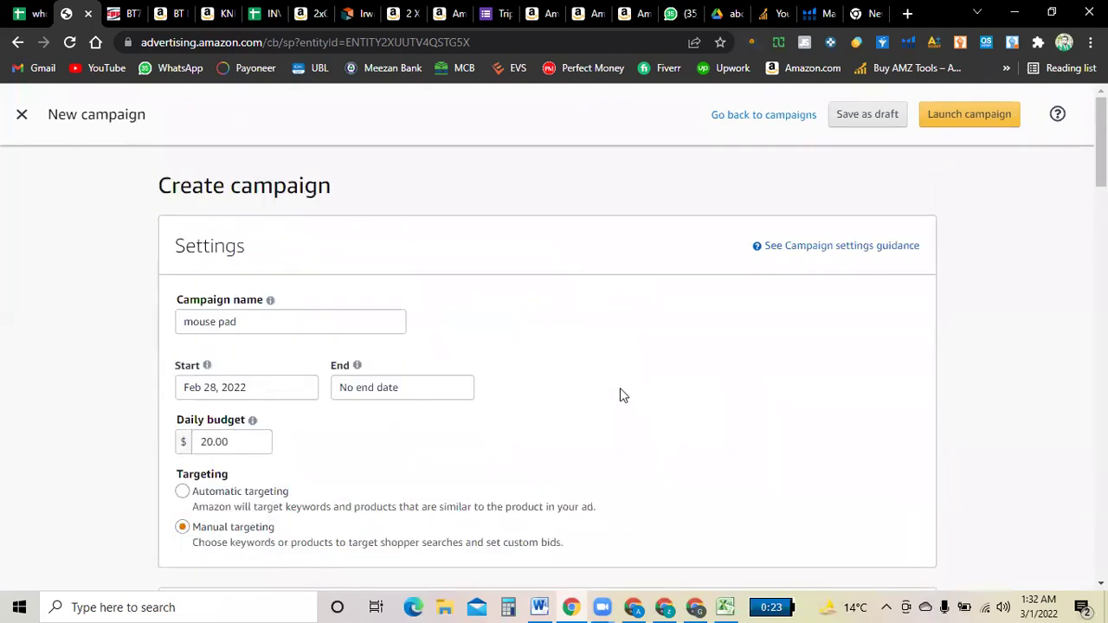
left_click(258, 324)
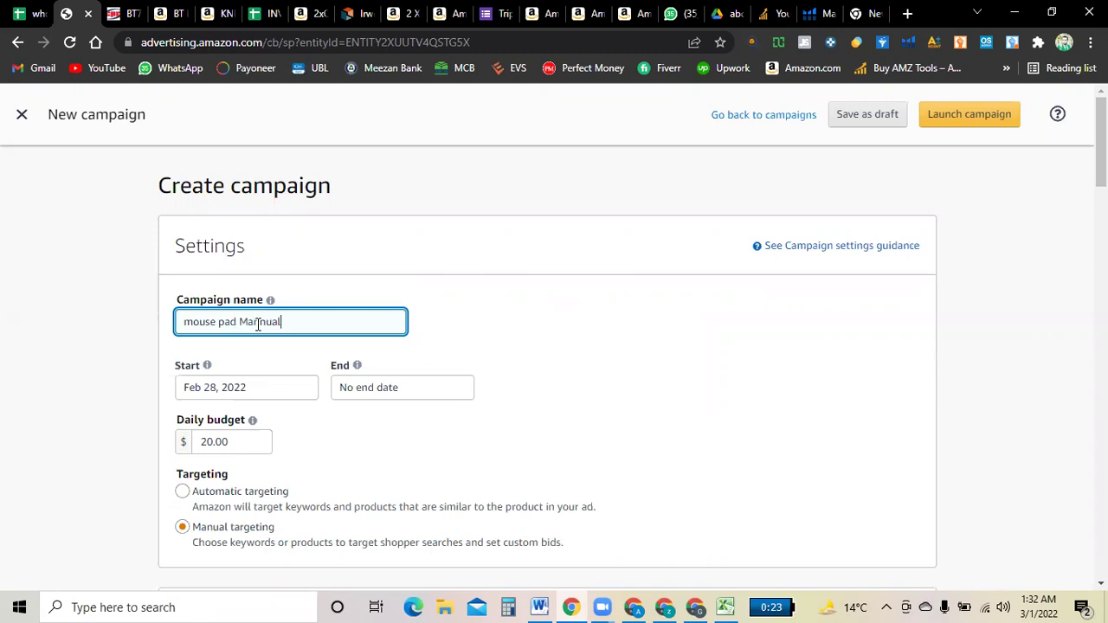
scroll(334, 378, "down", 1)
scroll(232, 299, "down", 1)
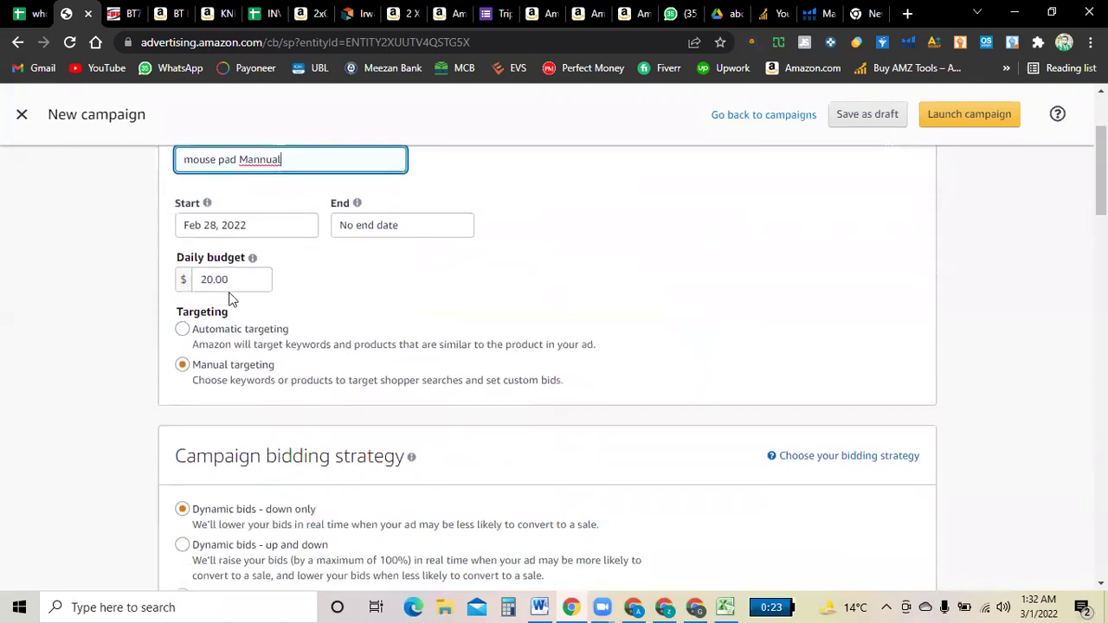
right_click(259, 165)
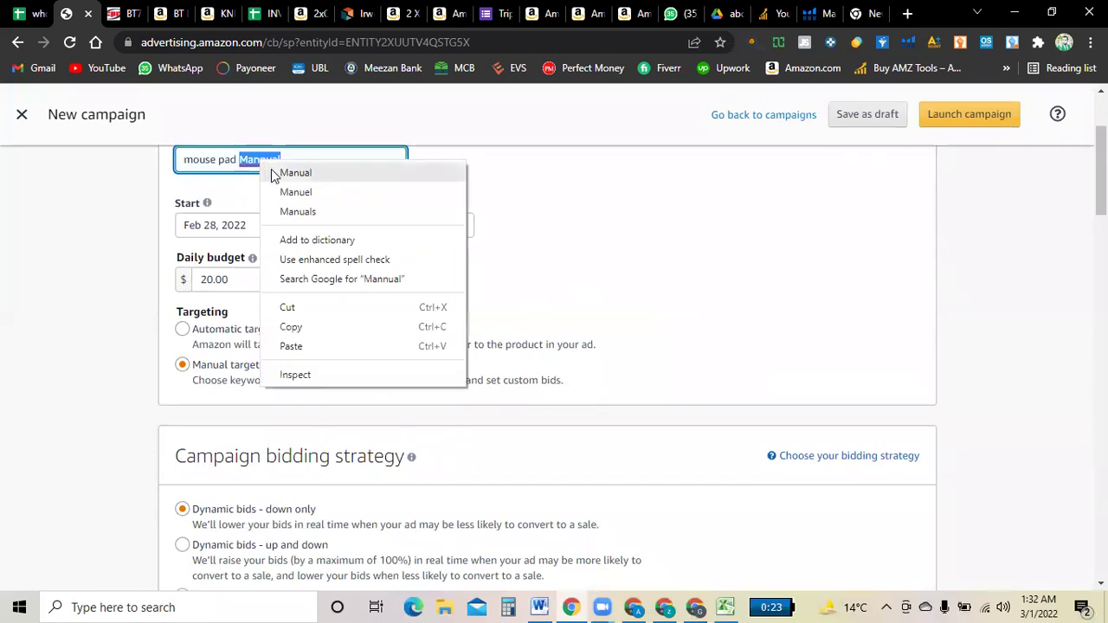
left_click(294, 173)
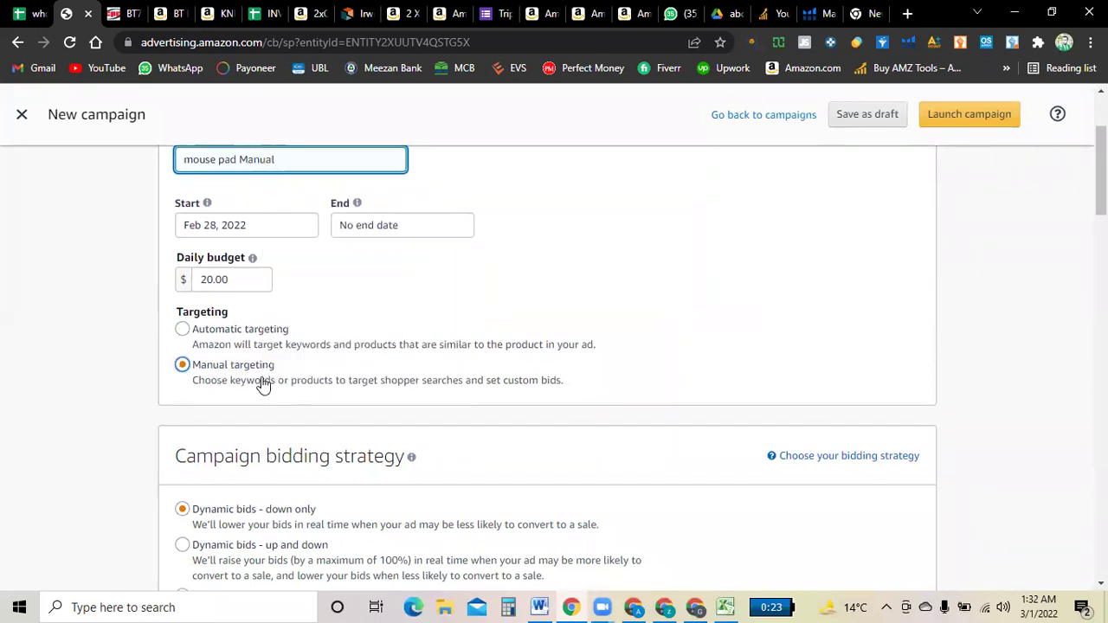
Review the ad group, product and targeting sections, and check the suggested keywords before returning to the manual keyword list.
scroll(264, 385, "down", 6)
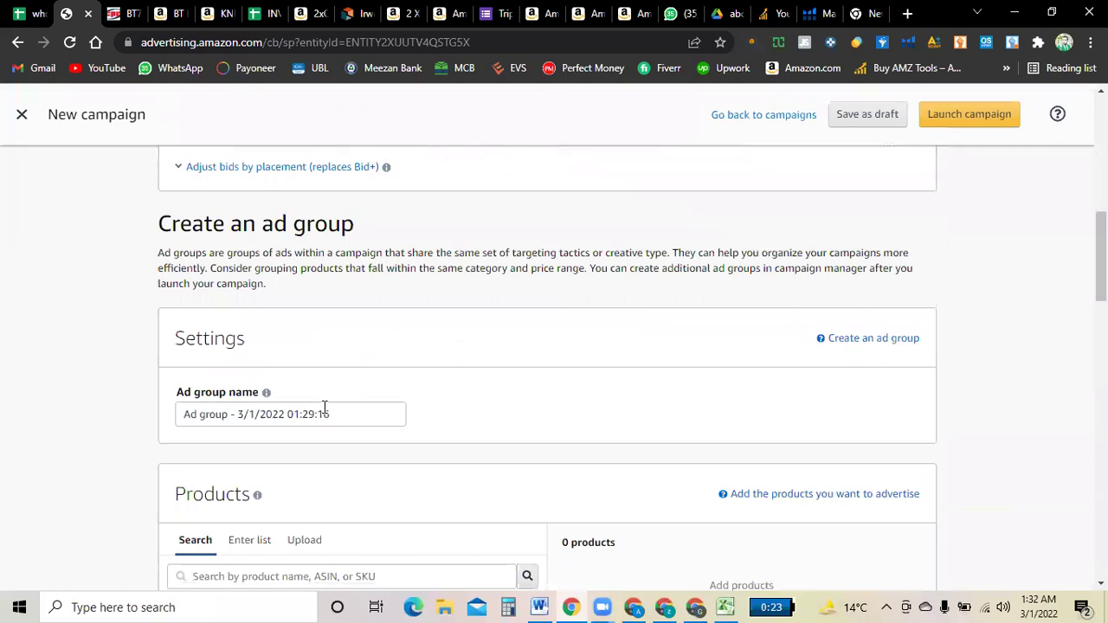
scroll(323, 408, "down", 2)
scroll(321, 413, "up", 1)
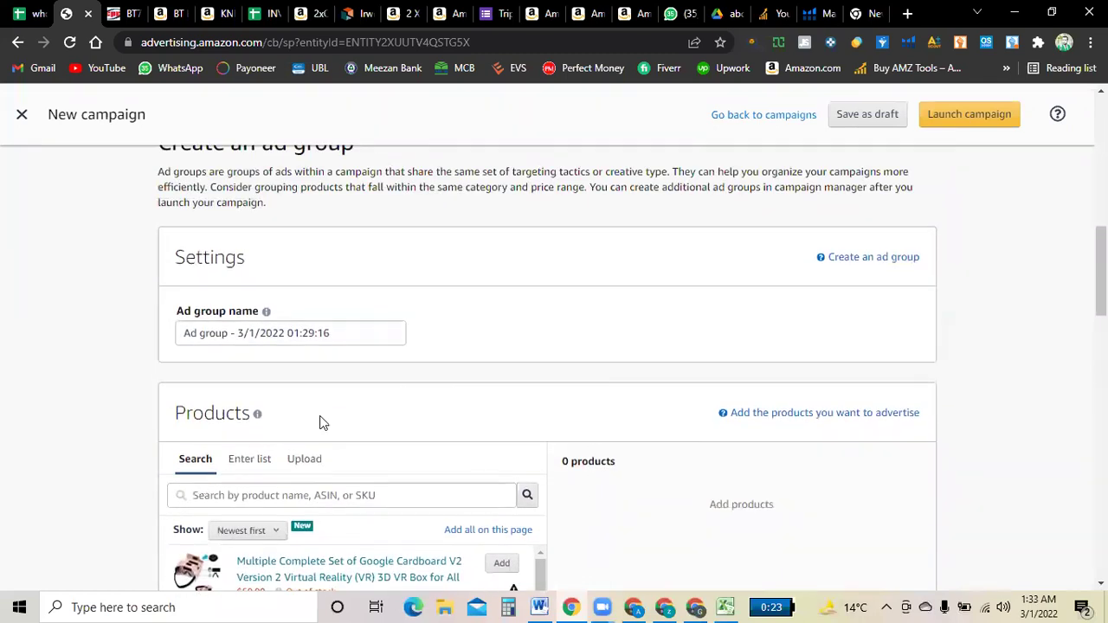
scroll(320, 414, "down", 7)
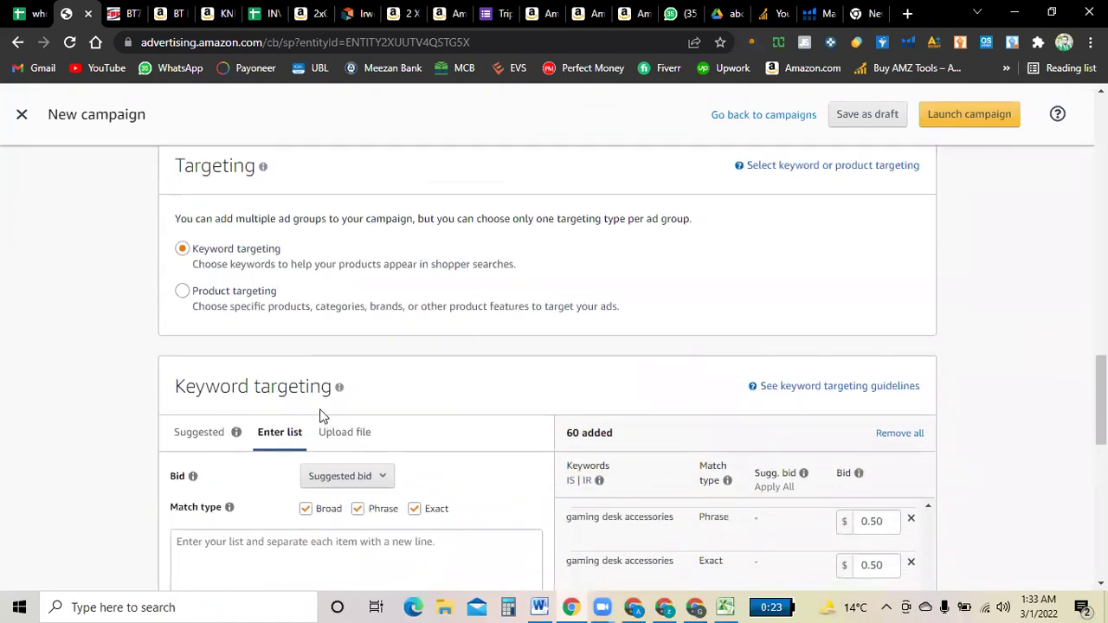
left_click(216, 268)
scroll(310, 288, "down", 2)
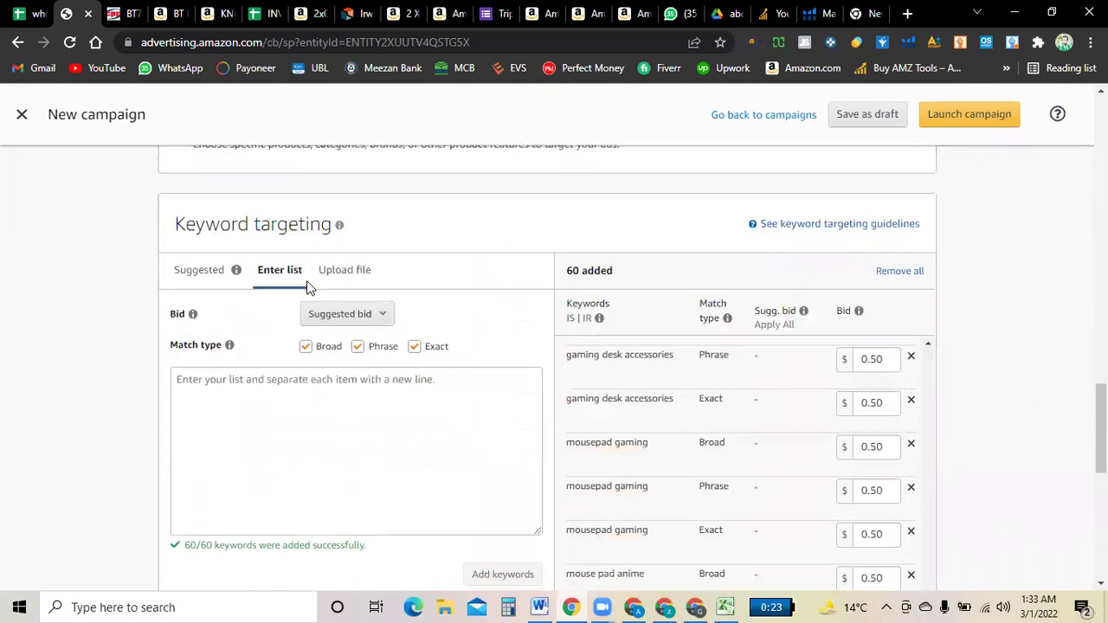
left_click(211, 276)
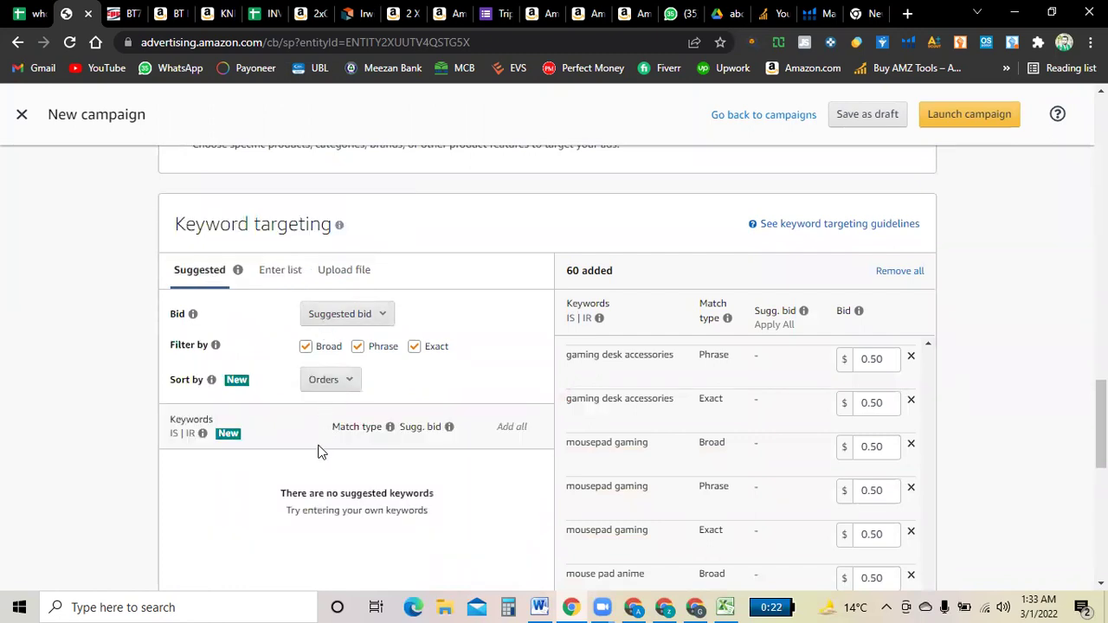
left_click(286, 271)
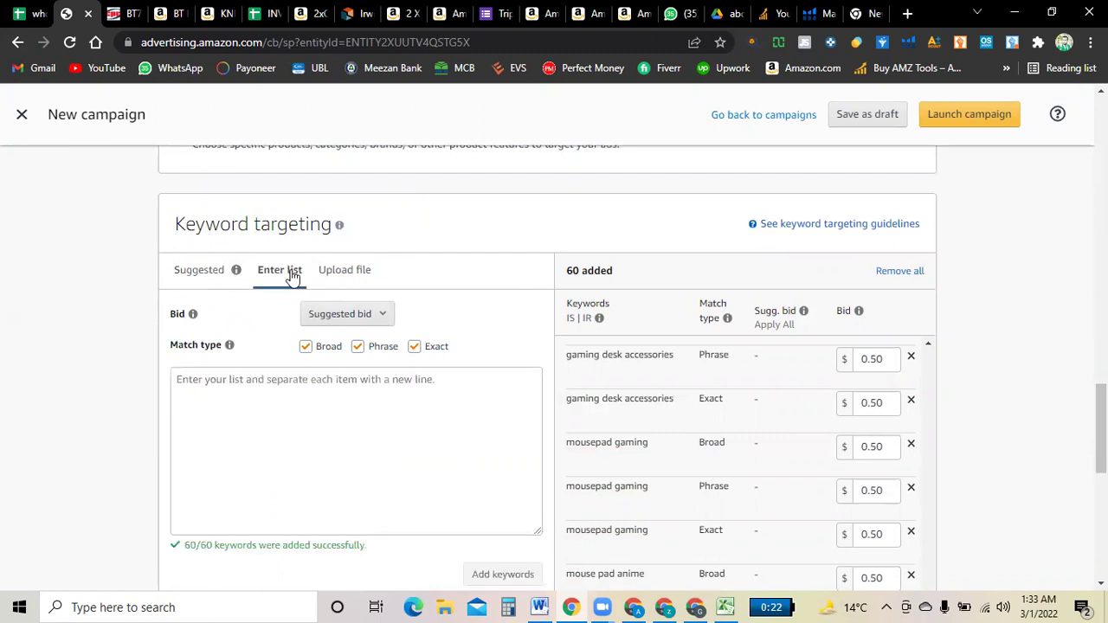
Enter "mouse pad" as a keyword in the manual keyword list.
left_click(262, 405)
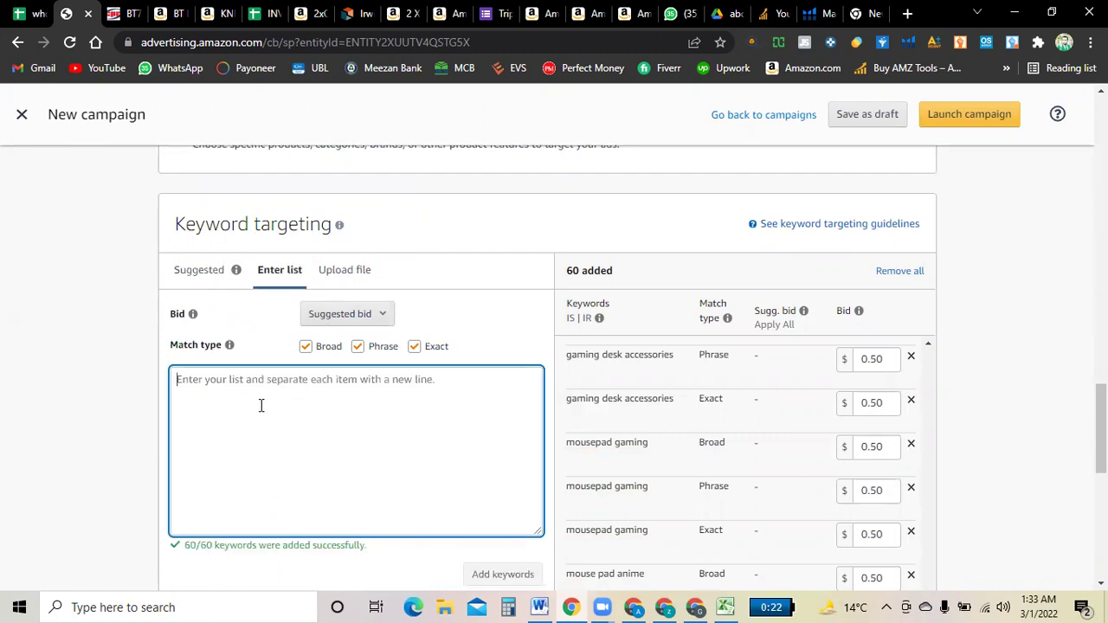
scroll(262, 406, "down", 4)
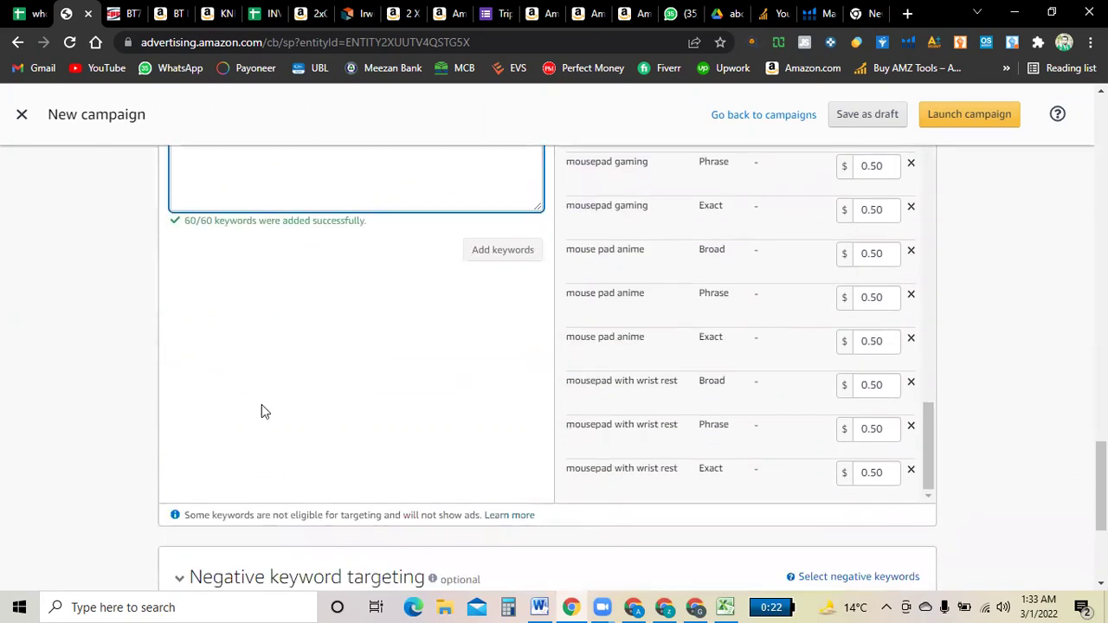
scroll(262, 405, "up", 4)
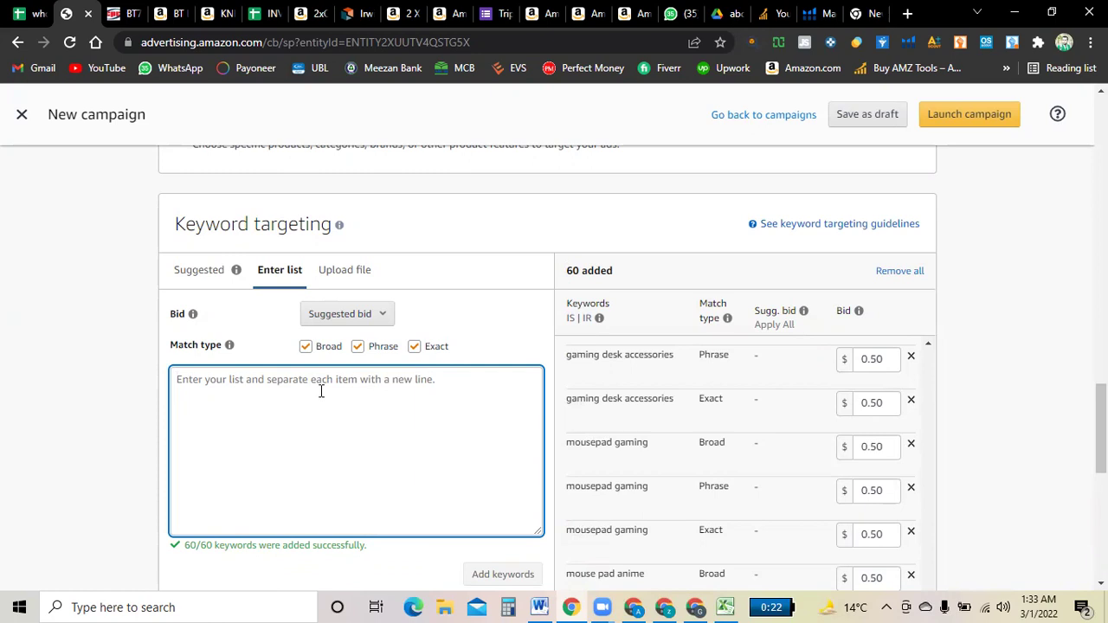
type("mouse pad")
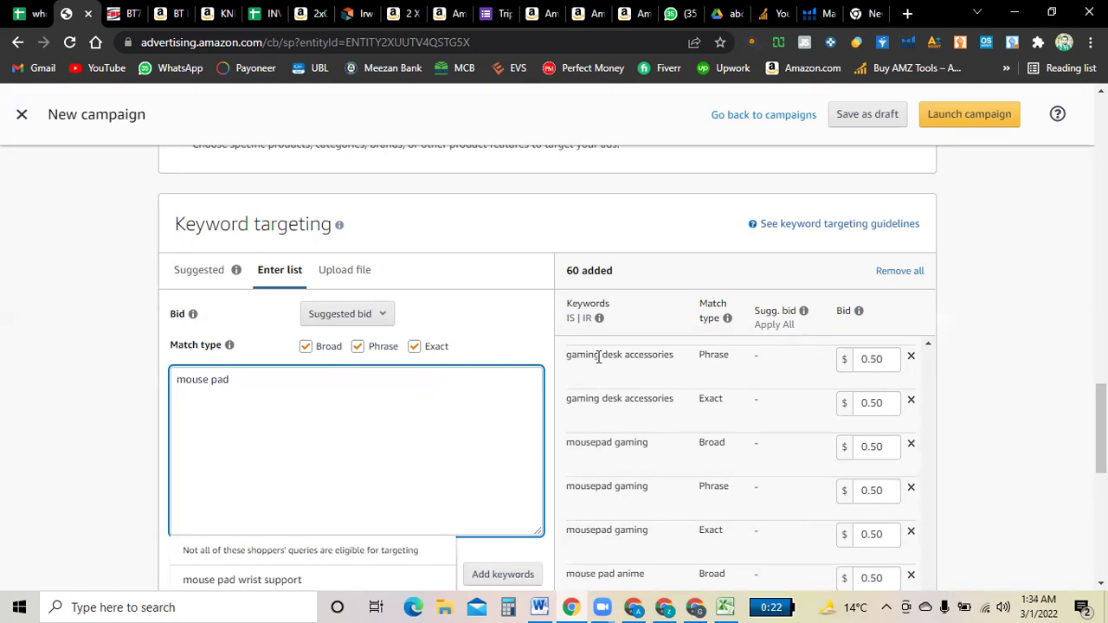
scroll(631, 385, "down", 2)
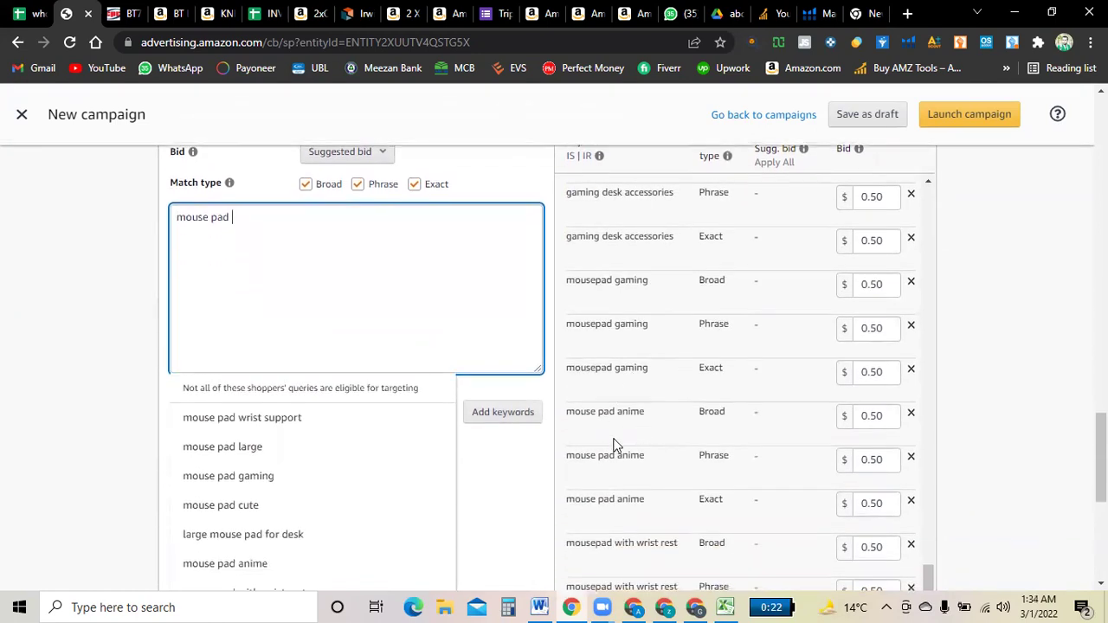
scroll(605, 443, "up", 1)
scroll(420, 364, "up", 1)
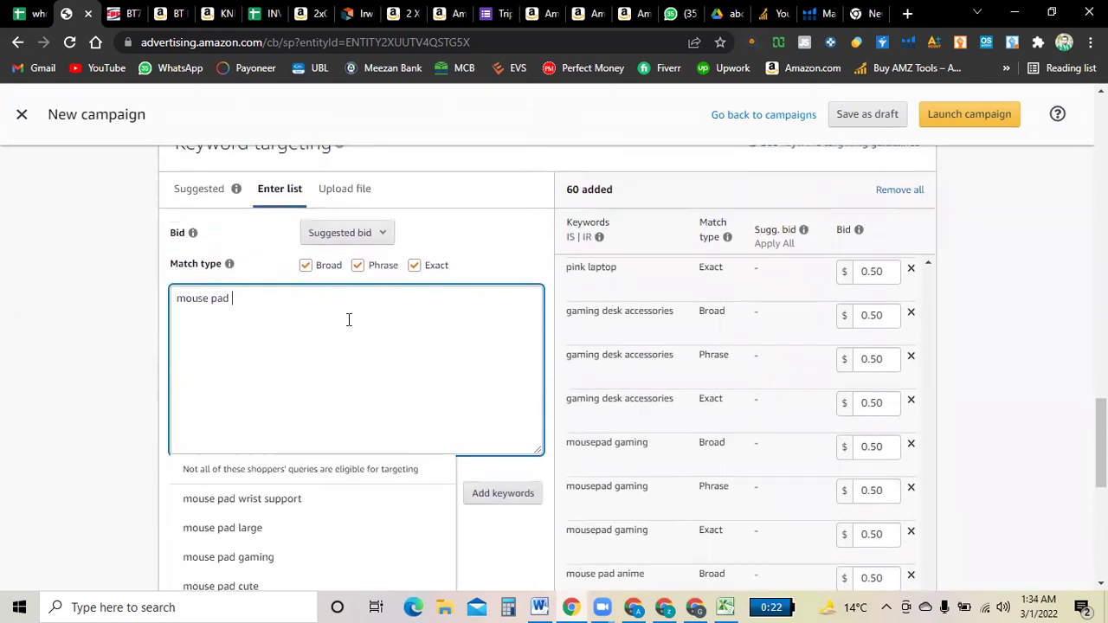
Deselect the Broad, Phrase and Exact match types for the entered keyword.
left_click(309, 271)
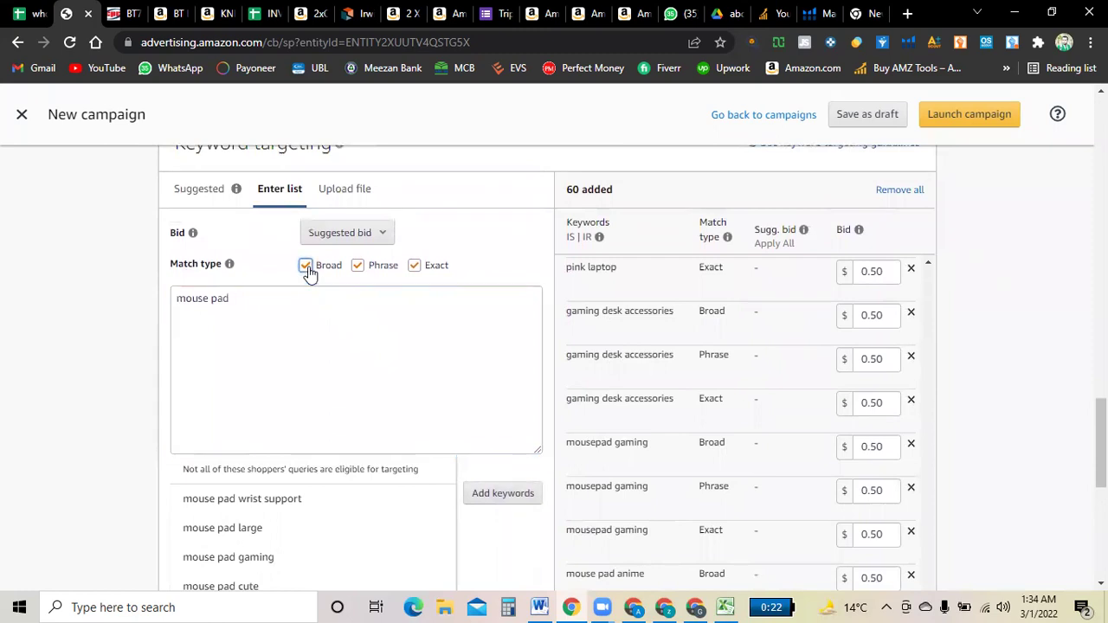
left_click(355, 269)
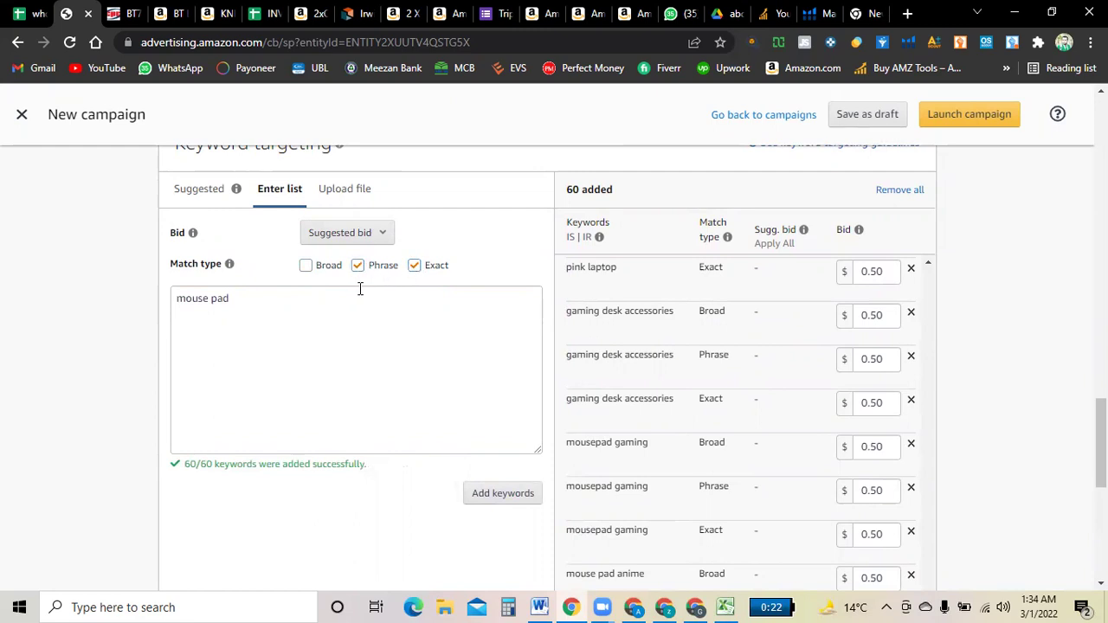
left_click(358, 265)
left_click(414, 266)
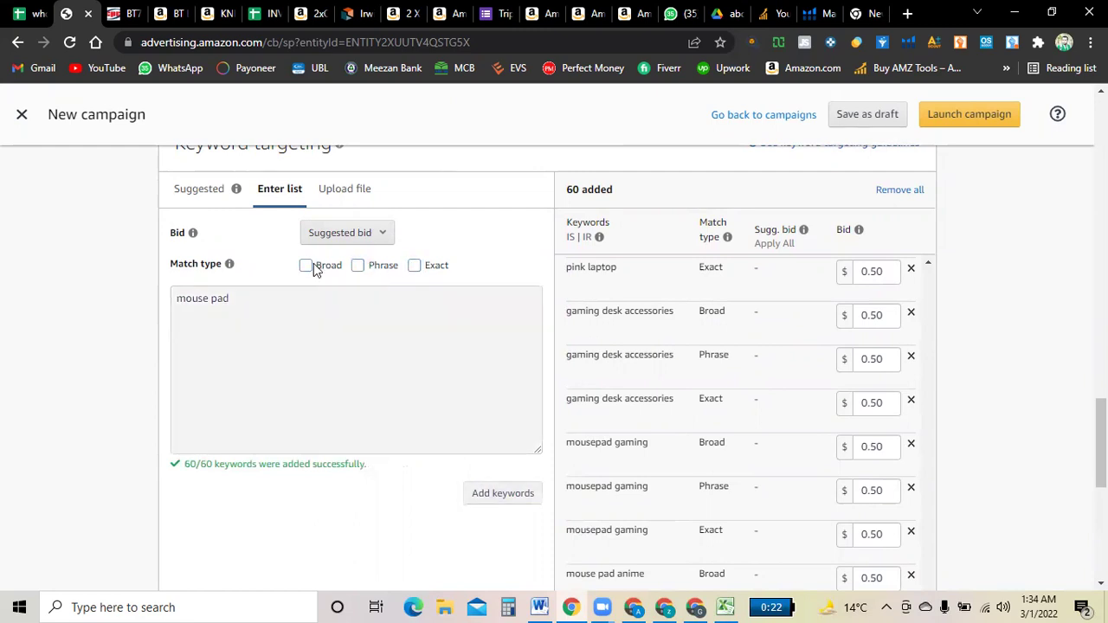
Check the negative keyword and launch sections, then exit the new campaign form without saving the changes.
left_click(306, 267)
scroll(663, 366, "down", 10)
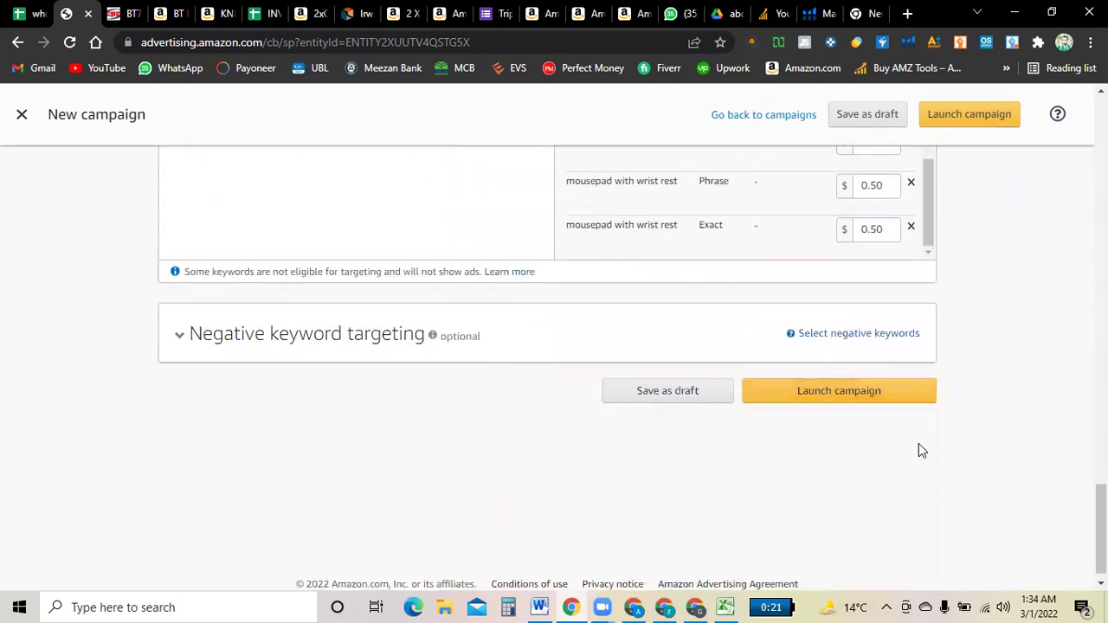
left_click_drag(1101, 530, 1102, 131)
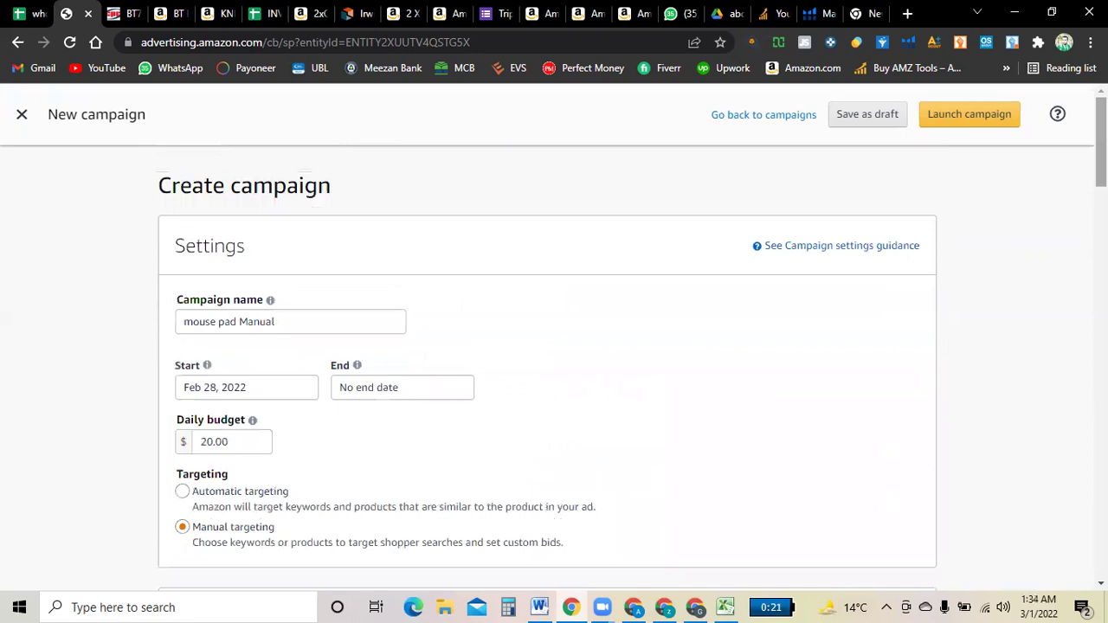
left_click(21, 115)
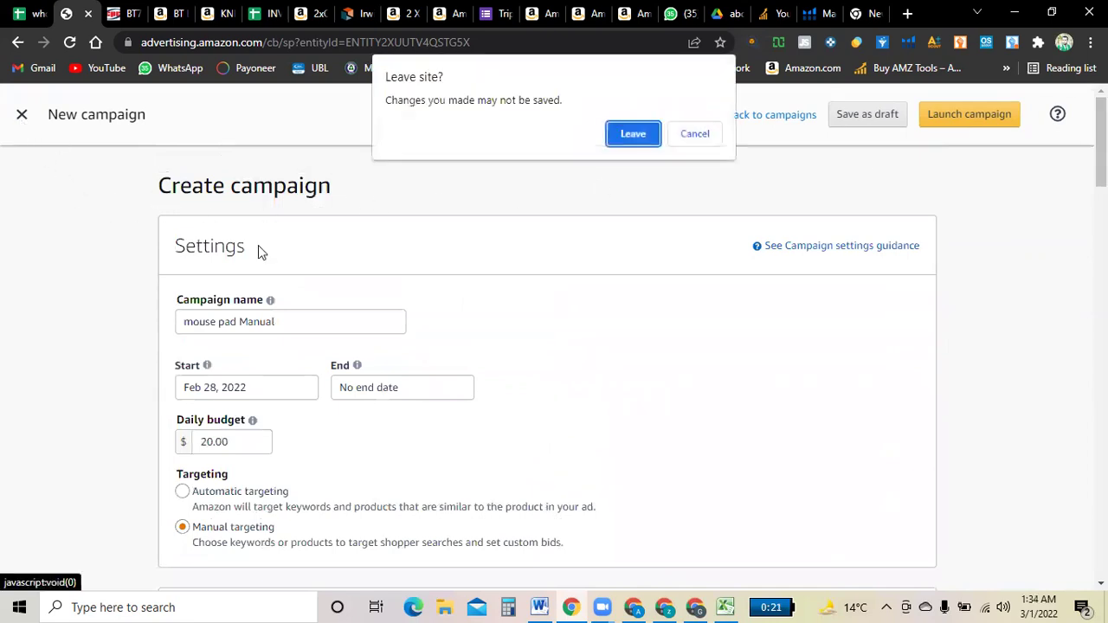
left_click(631, 138)
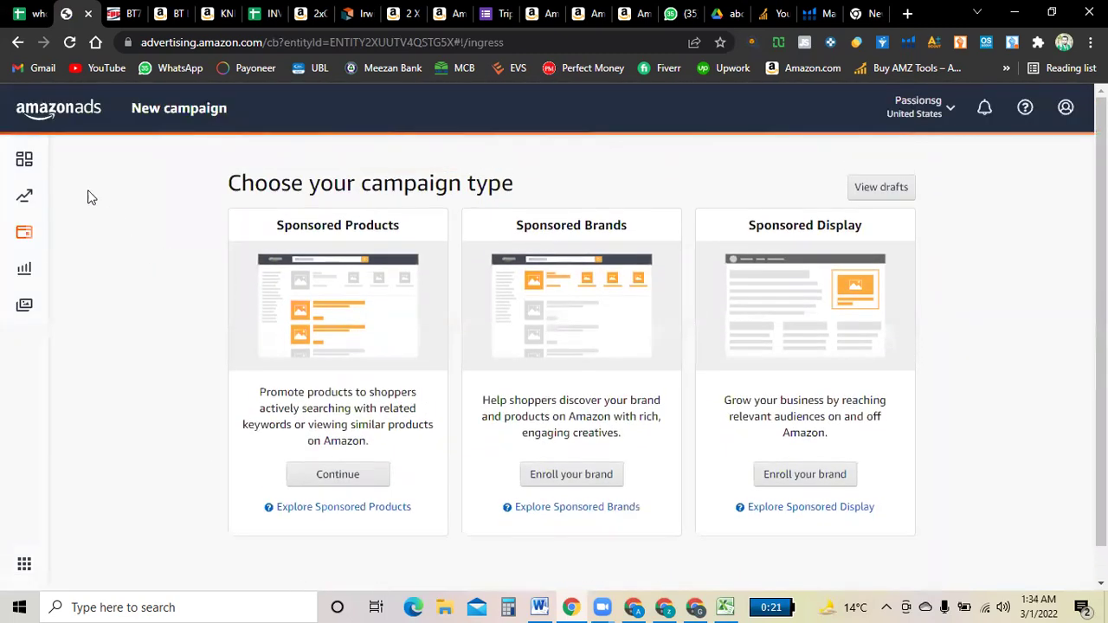
Return to the overview of all campaigns in the advertising account.
left_click(25, 158)
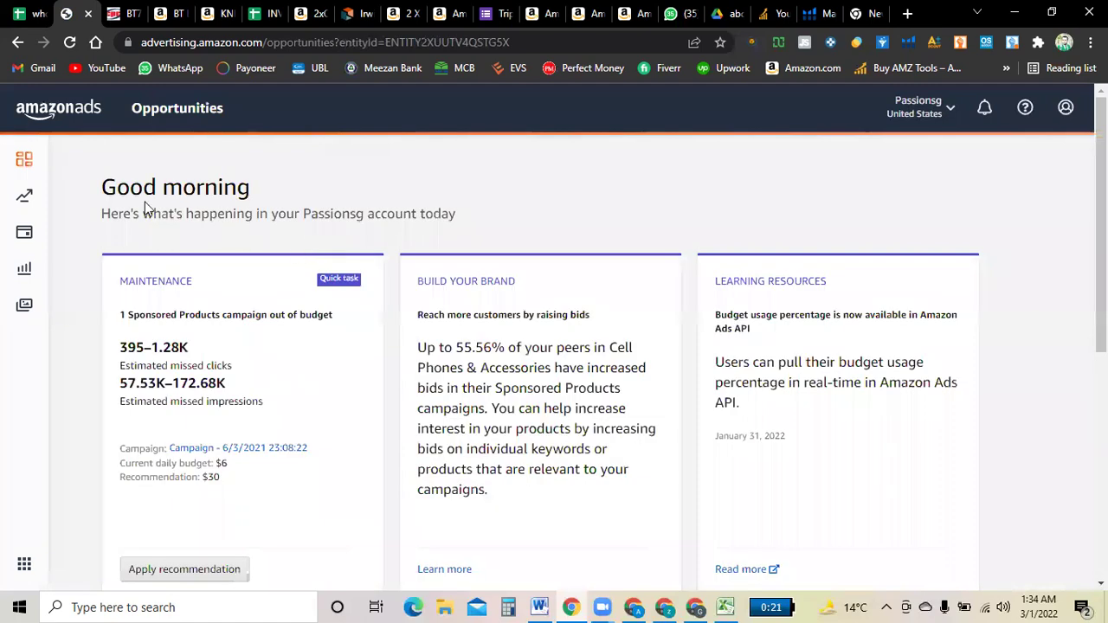
left_click(17, 42)
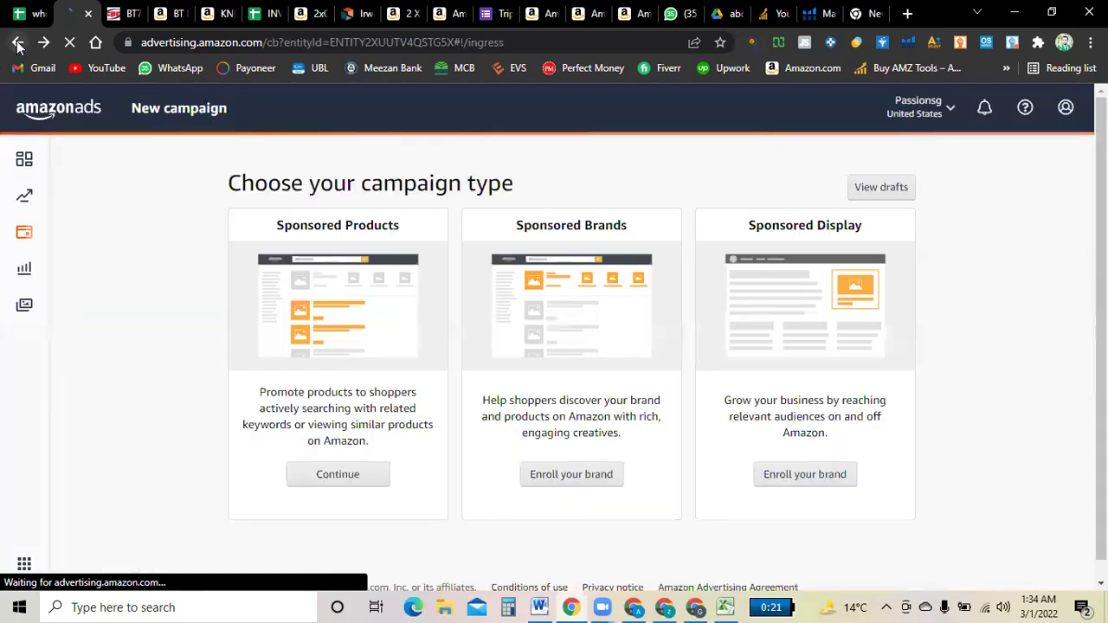
left_click(17, 42)
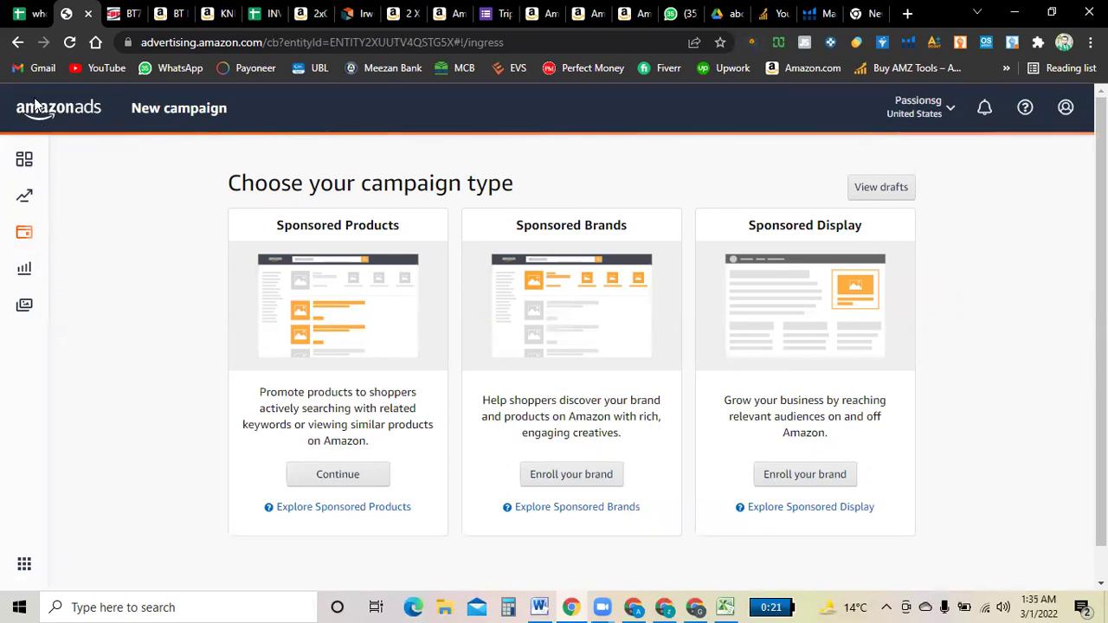
left_click(47, 117)
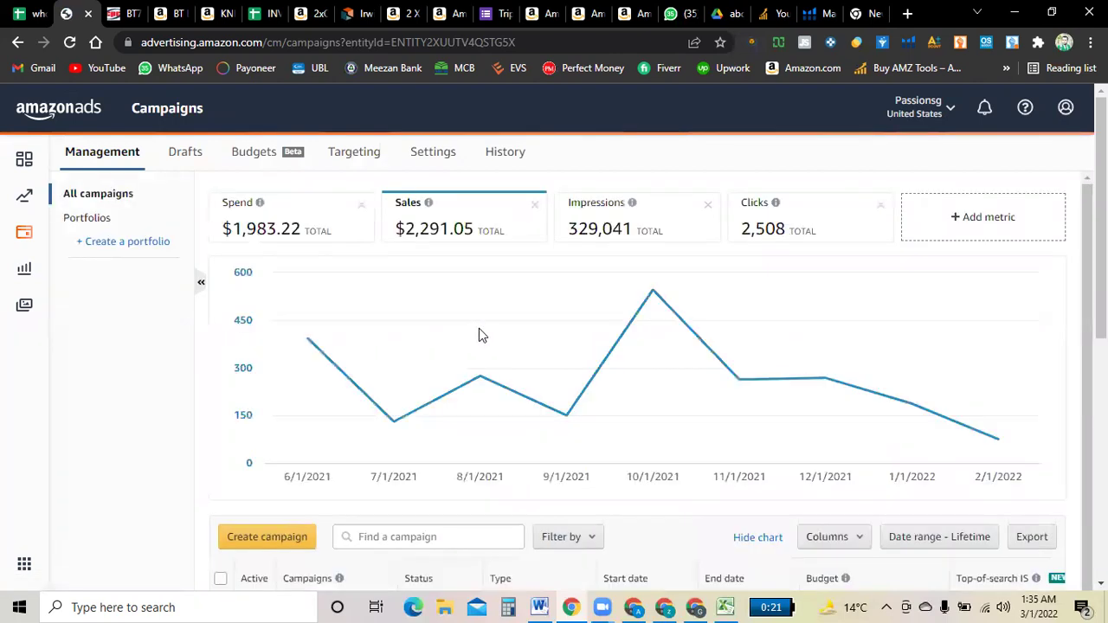
Review the campaign list, checking each campaign's active state, status, targeting type and daily budget.
scroll(479, 328, "down", 3)
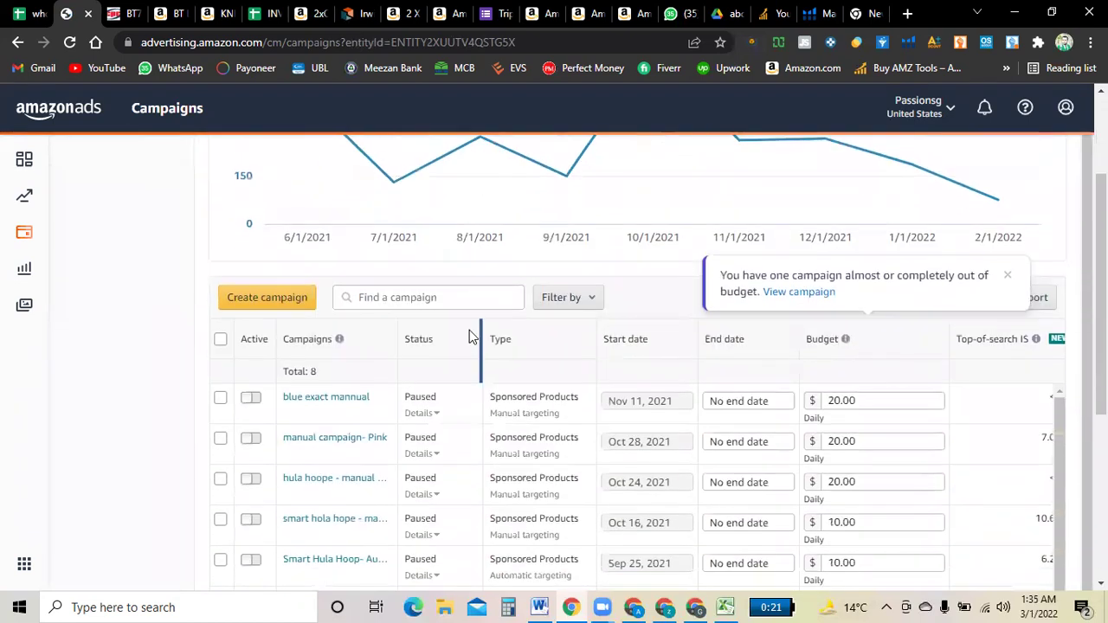
scroll(309, 401, "down", 1)
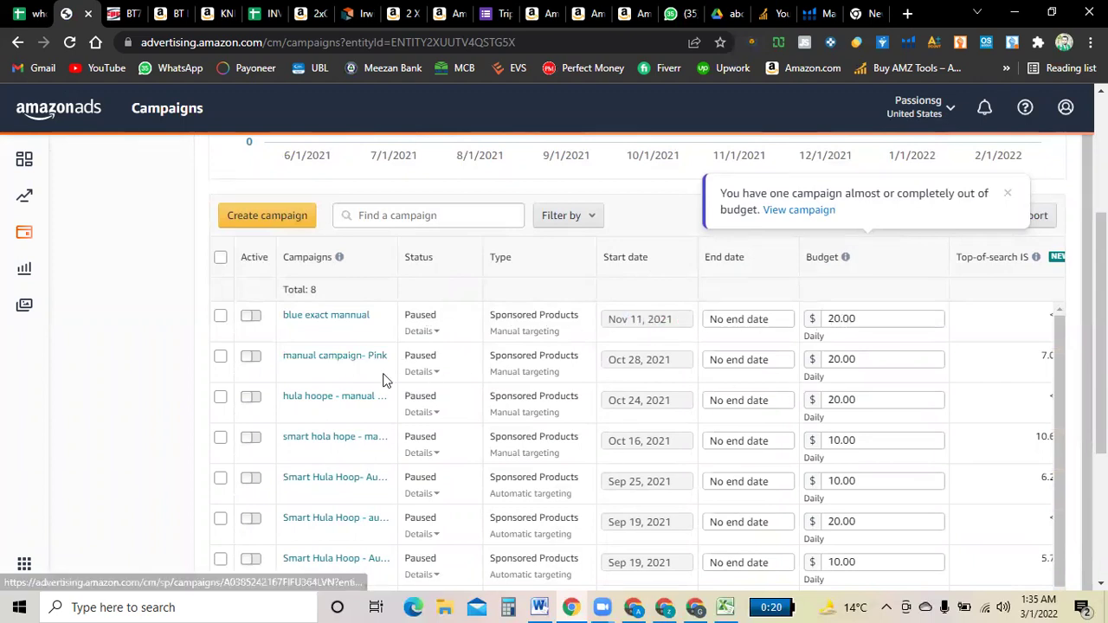
scroll(380, 368, "down", 1)
scroll(364, 353, "down", 1)
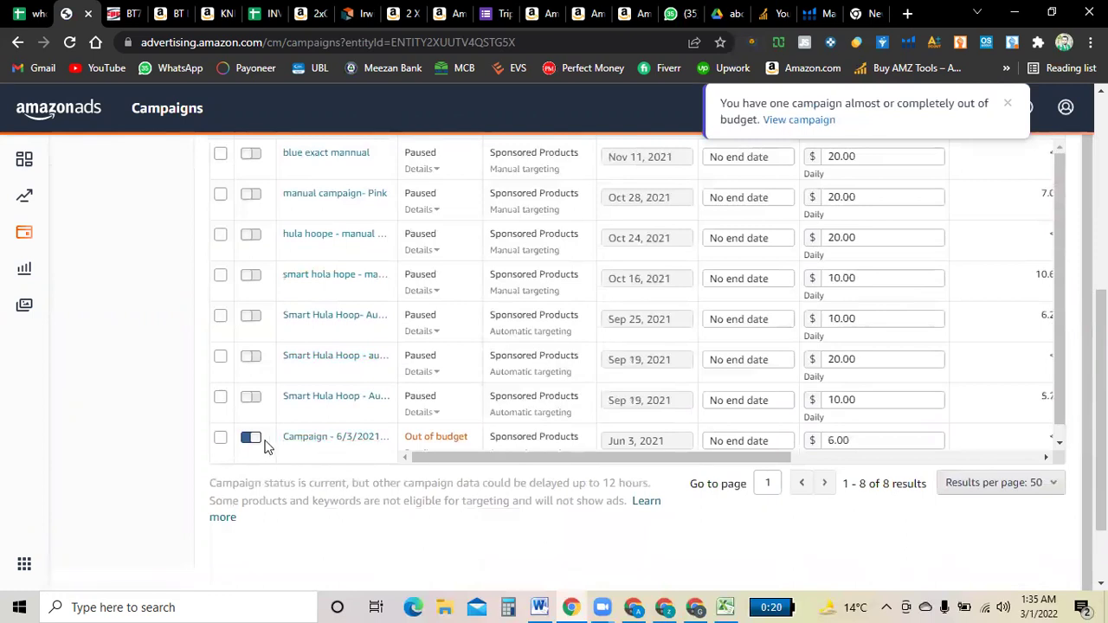
scroll(453, 442, "up", 2)
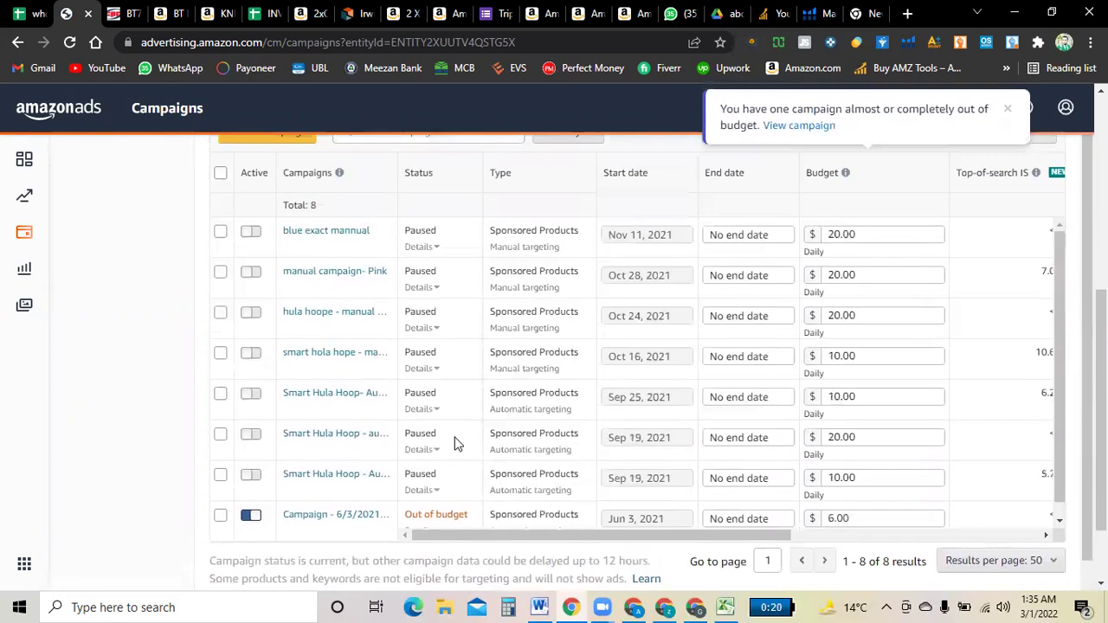
Expand the full set of available metrics above the campaign performance chart.
scroll(336, 456, "up", 4)
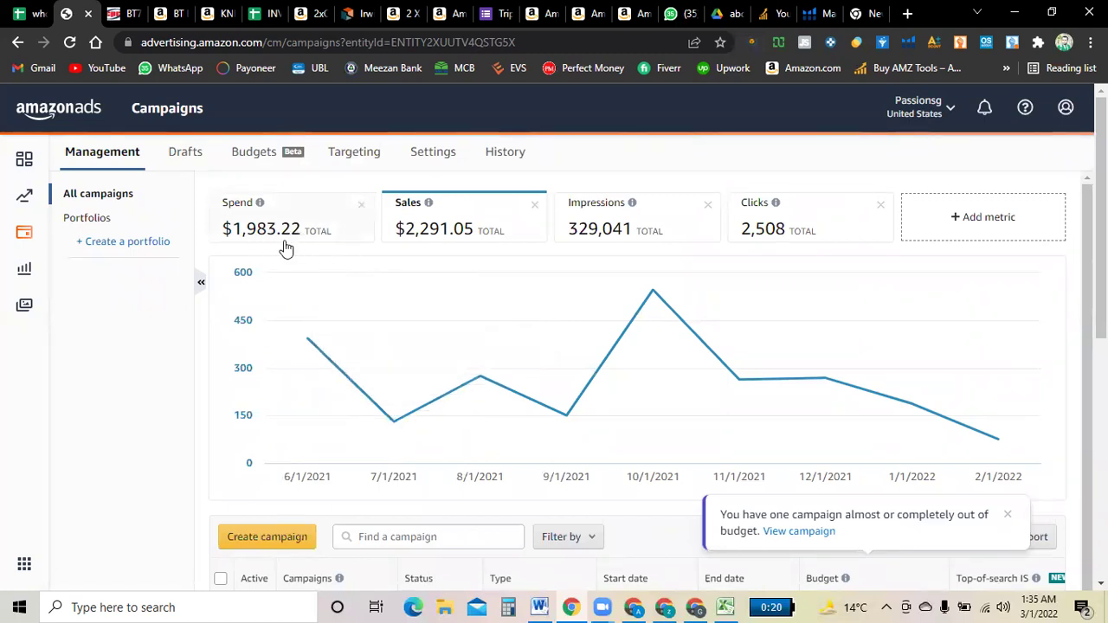
left_click(996, 220)
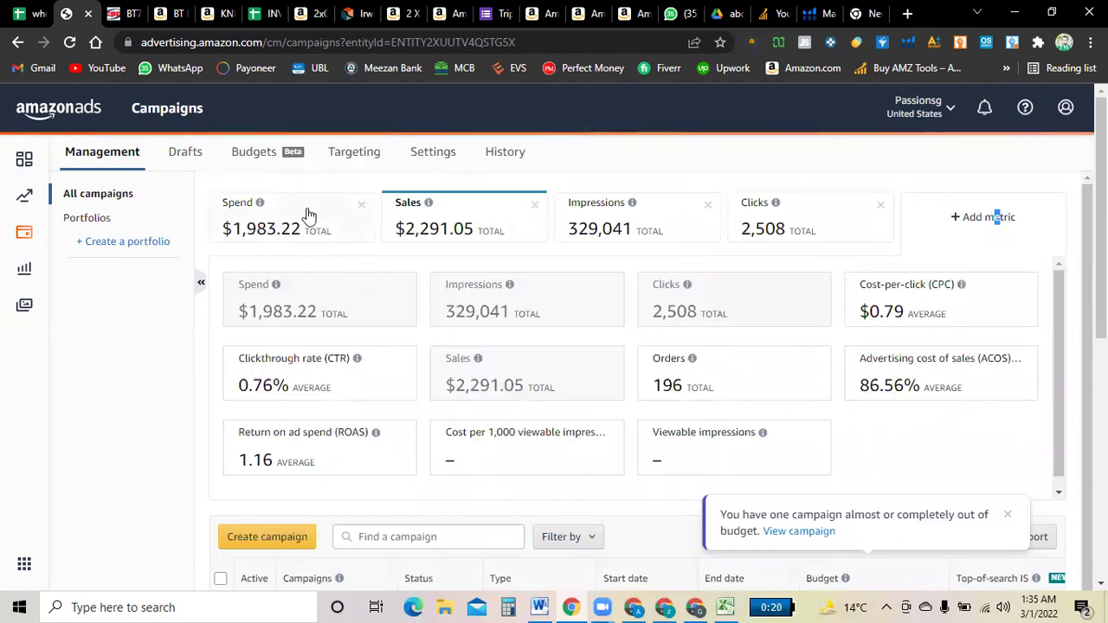
mouse_move(440, 219)
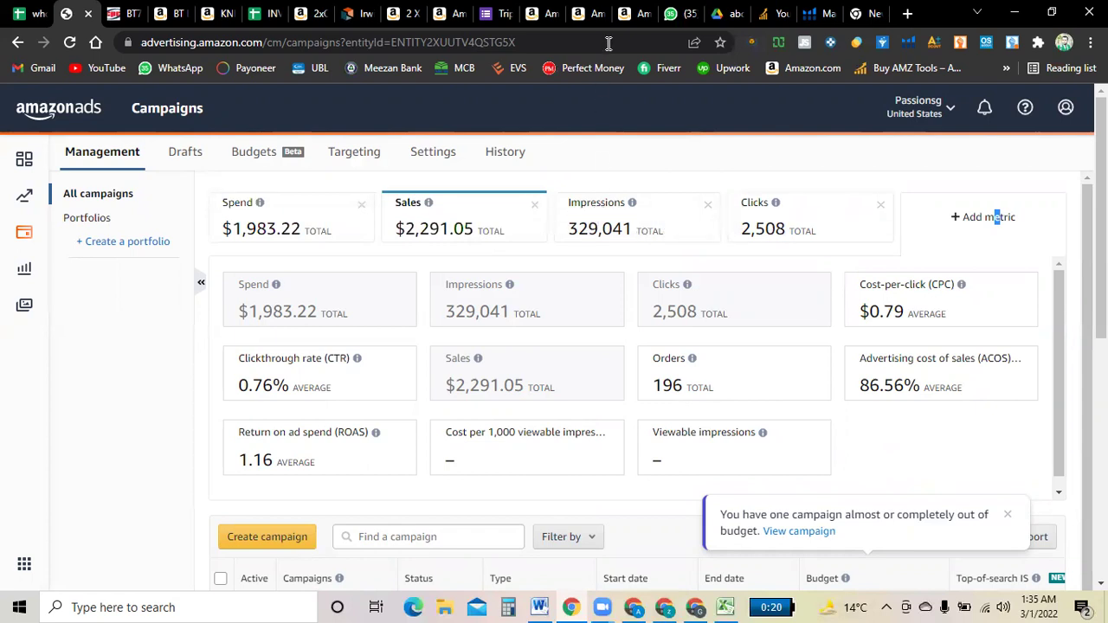
Switch to the open Amazon mouse pad bundle listing and run a product search for "mouse pad".
left_click(632, 14)
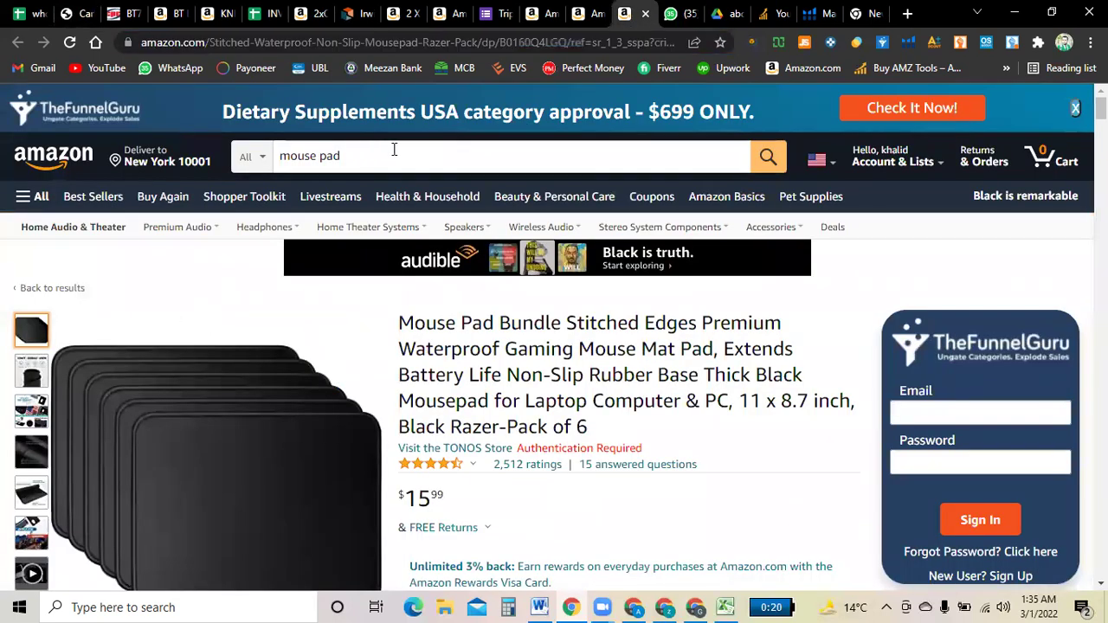
left_click(390, 149)
left_click(768, 158)
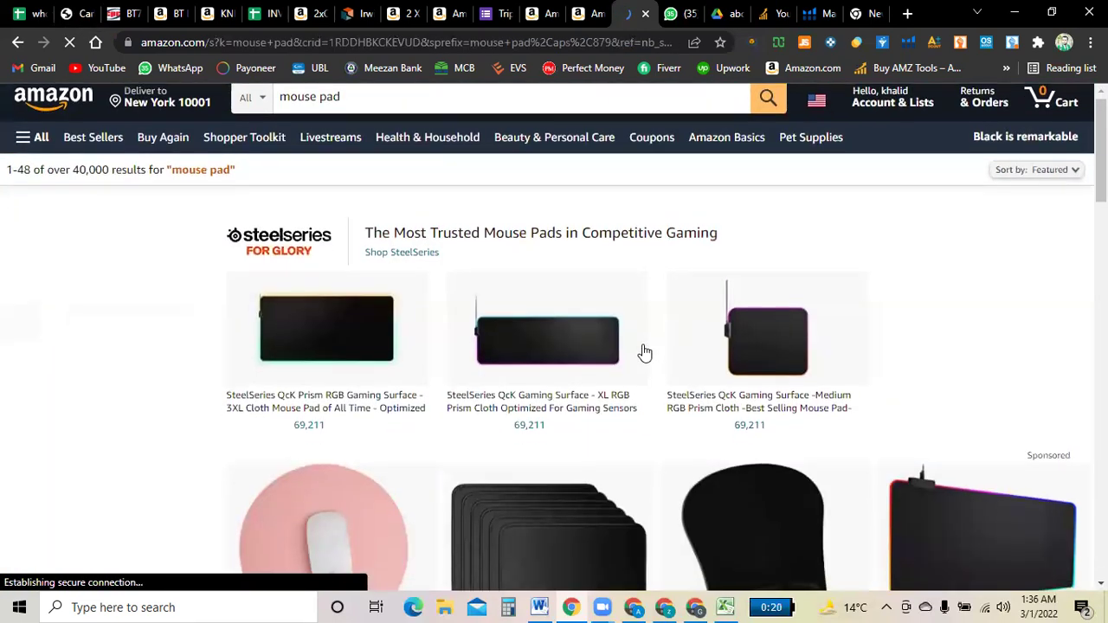
Browse the mouse pad search results, examining the sponsored and organic product listings.
scroll(643, 352, "down", 4)
scroll(536, 326, "down", 3)
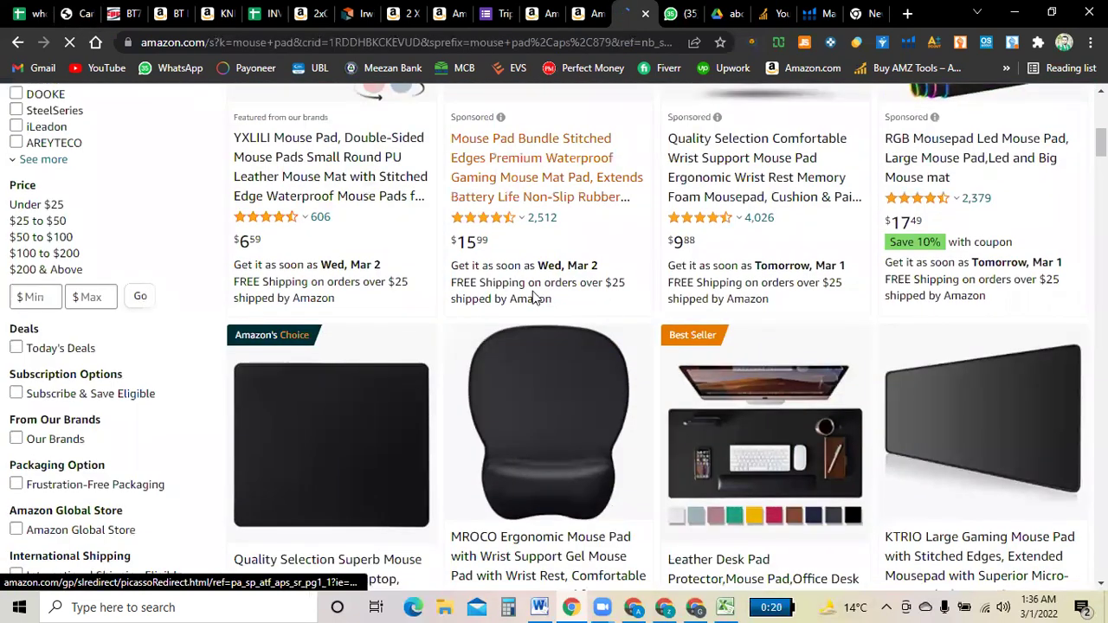
scroll(531, 297, "down", 4)
scroll(537, 303, "down", 4)
scroll(554, 309, "down", 6)
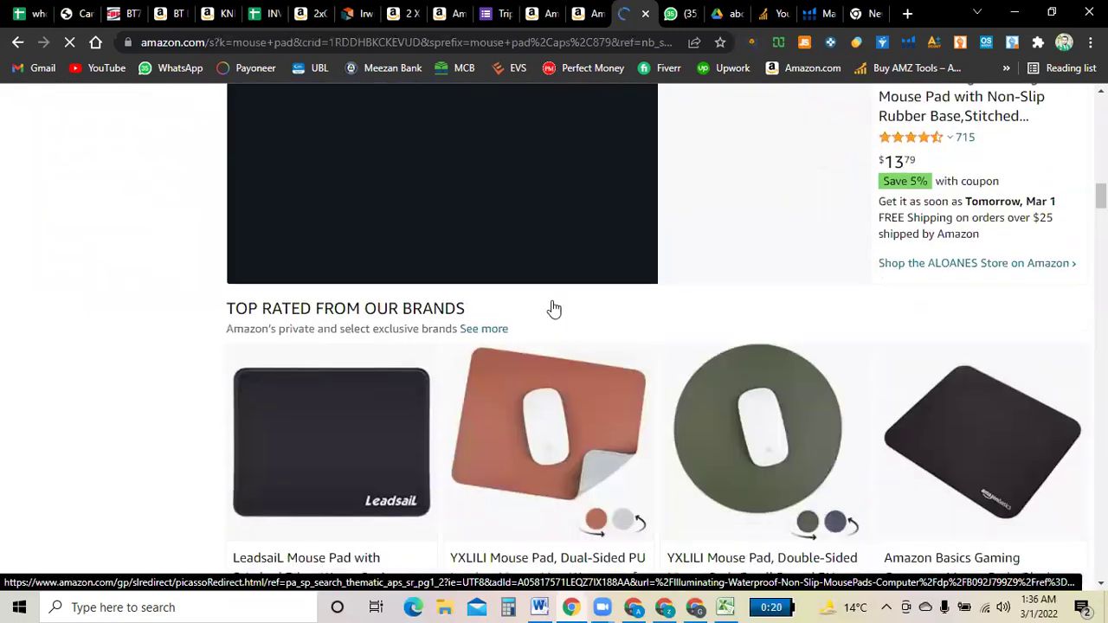
scroll(519, 310, "down", 2)
scroll(519, 304, "down", 4)
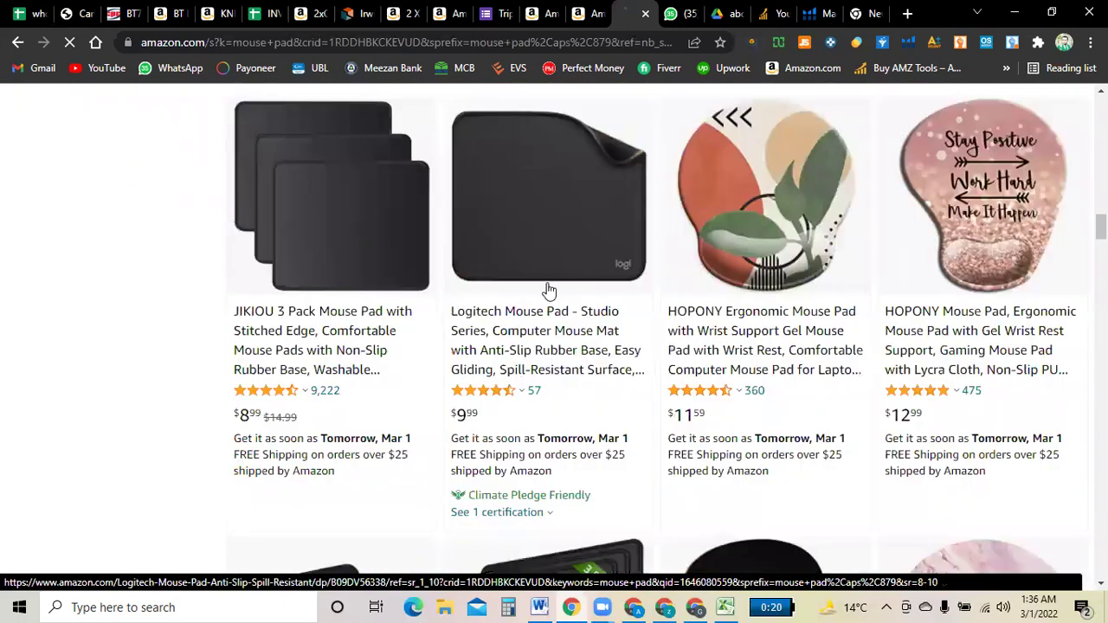
scroll(459, 290, "down", 3)
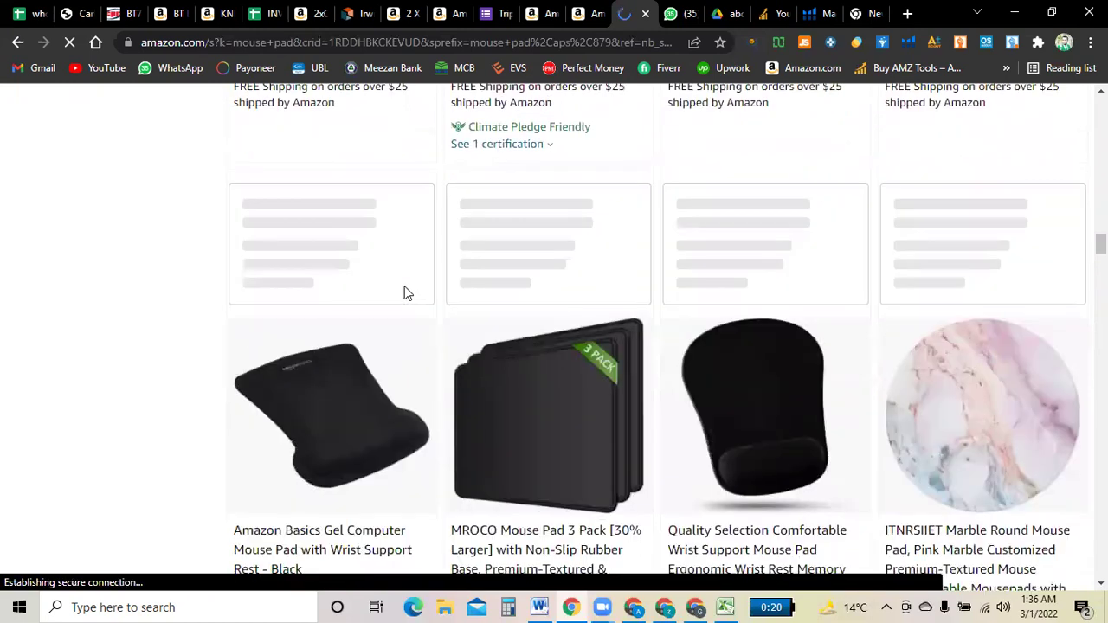
scroll(404, 292, "down", 4)
scroll(581, 265, "down", 3)
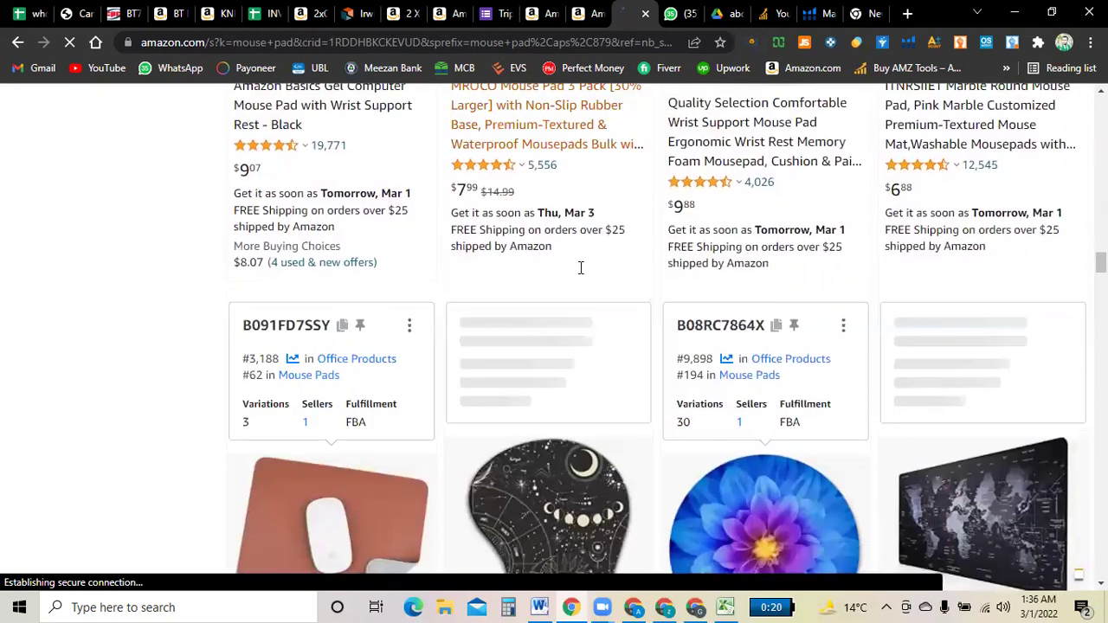
scroll(844, 256, "down", 1)
scroll(844, 255, "down", 1)
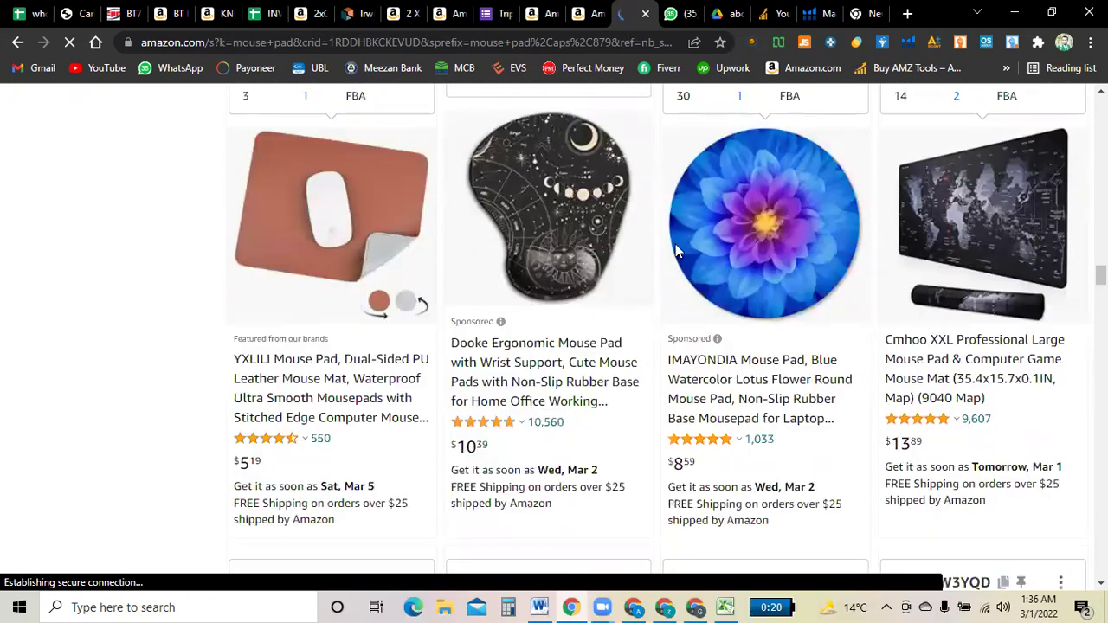
Look at the impressions metric and the ergonomic wrist-rest mouse pad listing, and return to the search results.
left_click(594, 8)
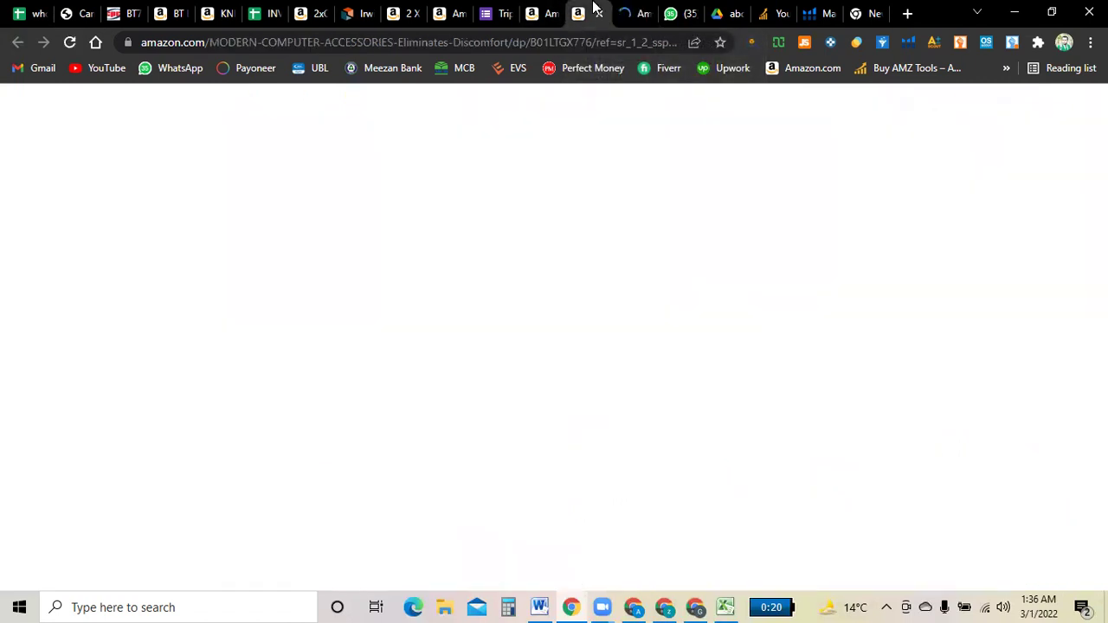
key("ctrl+2")
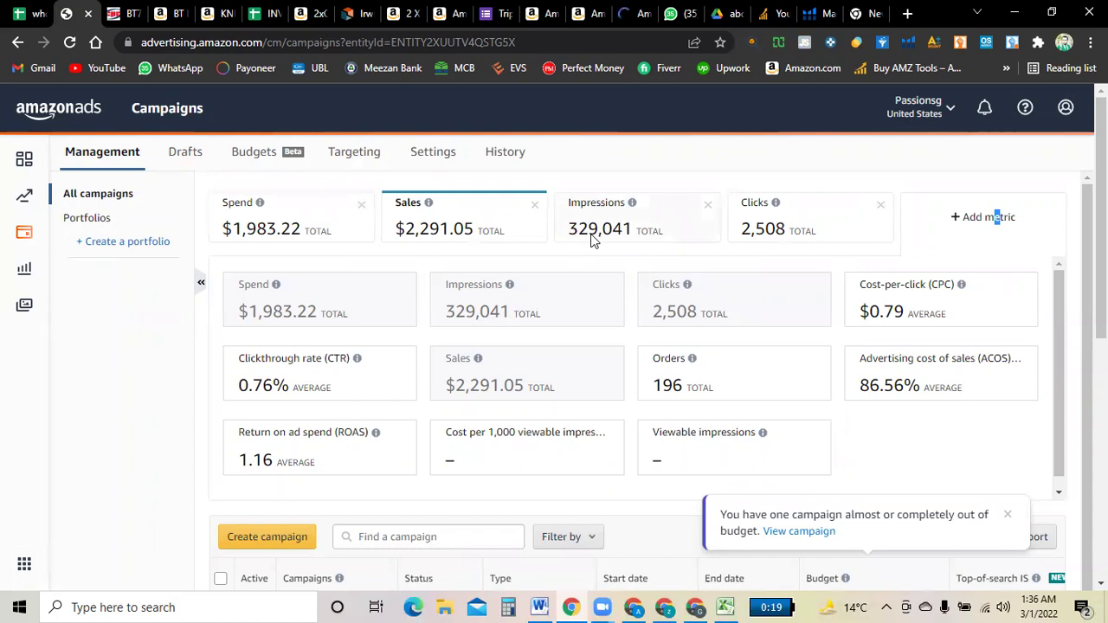
left_click(578, 13)
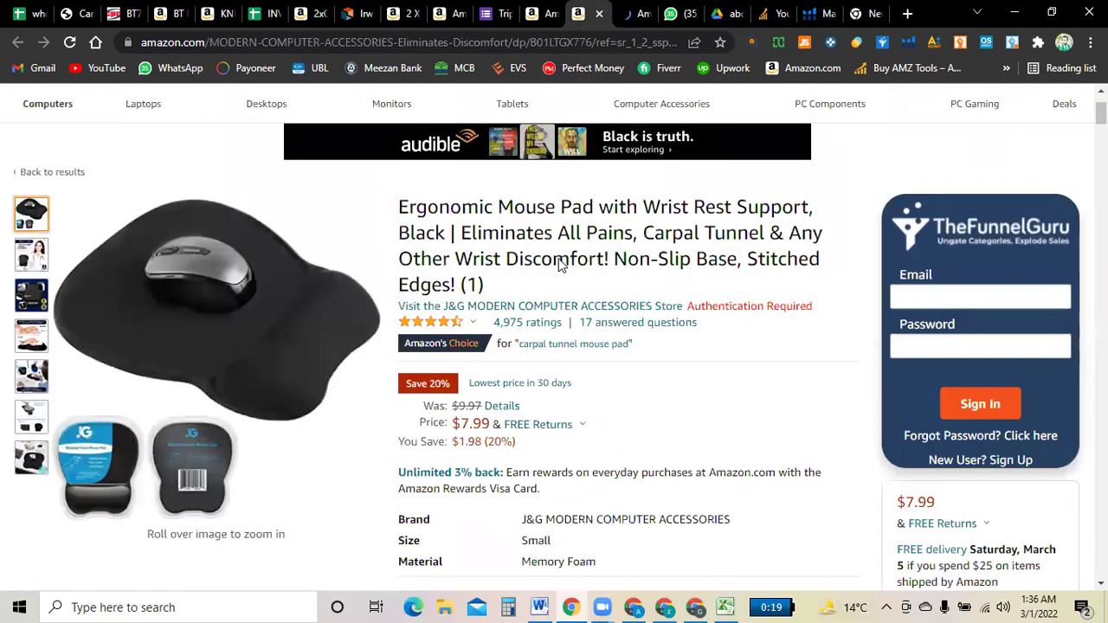
left_click(633, 13)
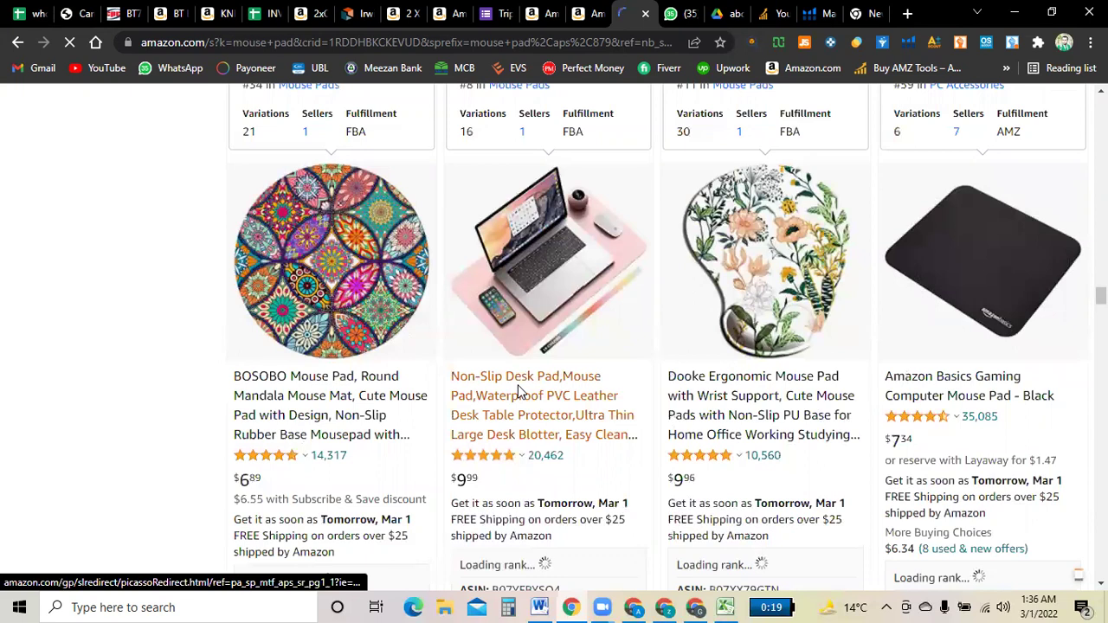
Open the pink Non-Slip Desk Pad product page from the mouse pad search results.
right_click(507, 389)
key("Escape")
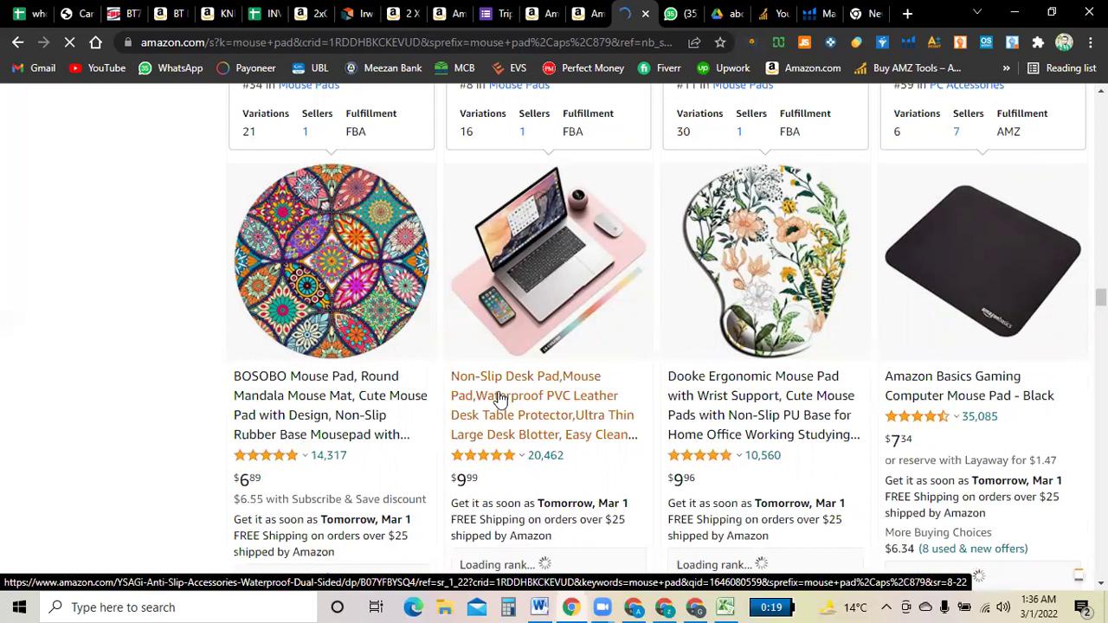
mouse_move(303, 325)
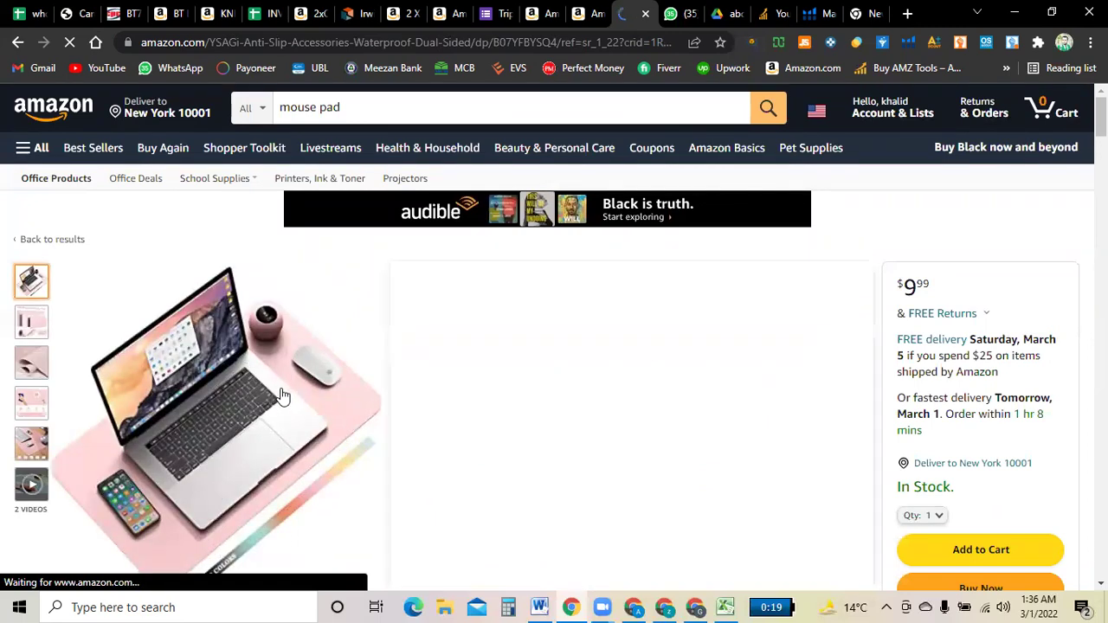
mouse_move(285, 390)
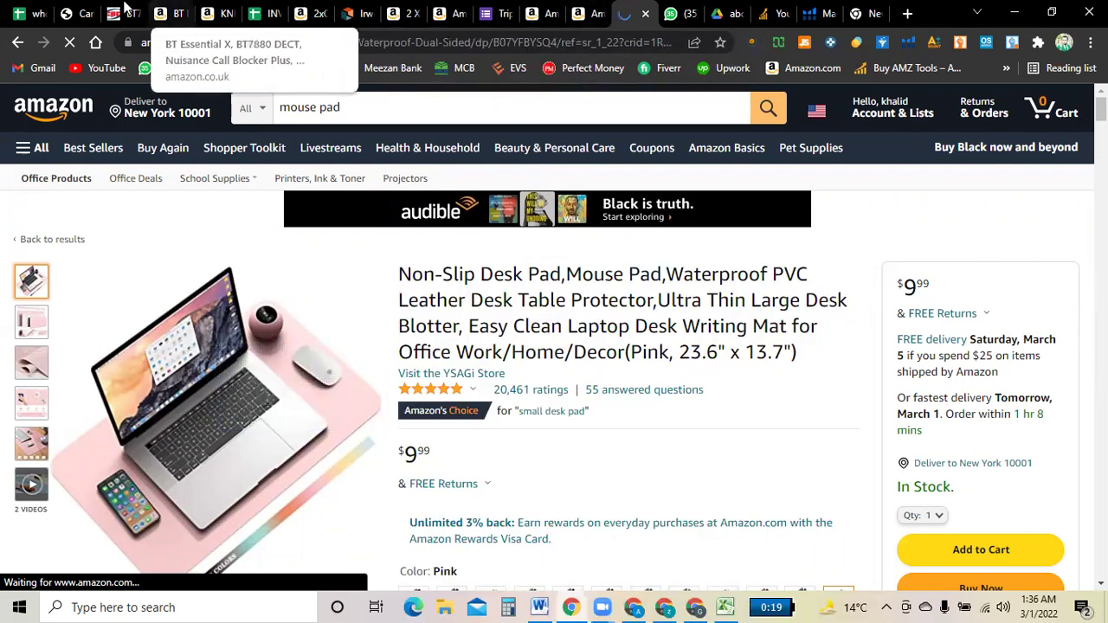
Check the campaign clicks metric, and examine the desk pad page's product details and purchase options.
left_click(74, 13)
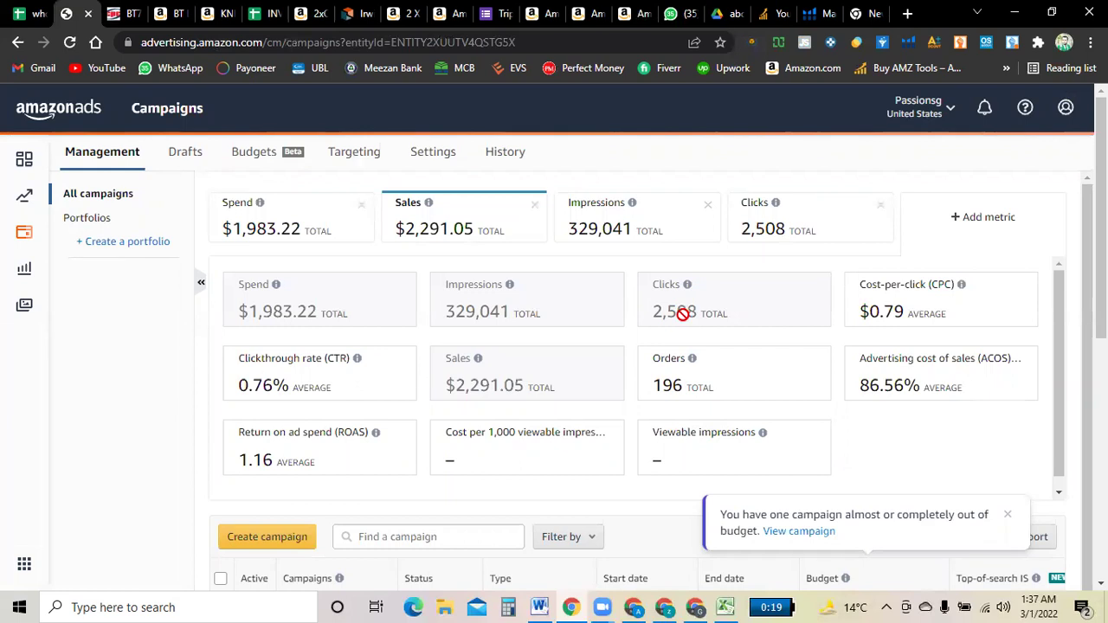
left_click(630, 13)
scroll(554, 303, "down", 4)
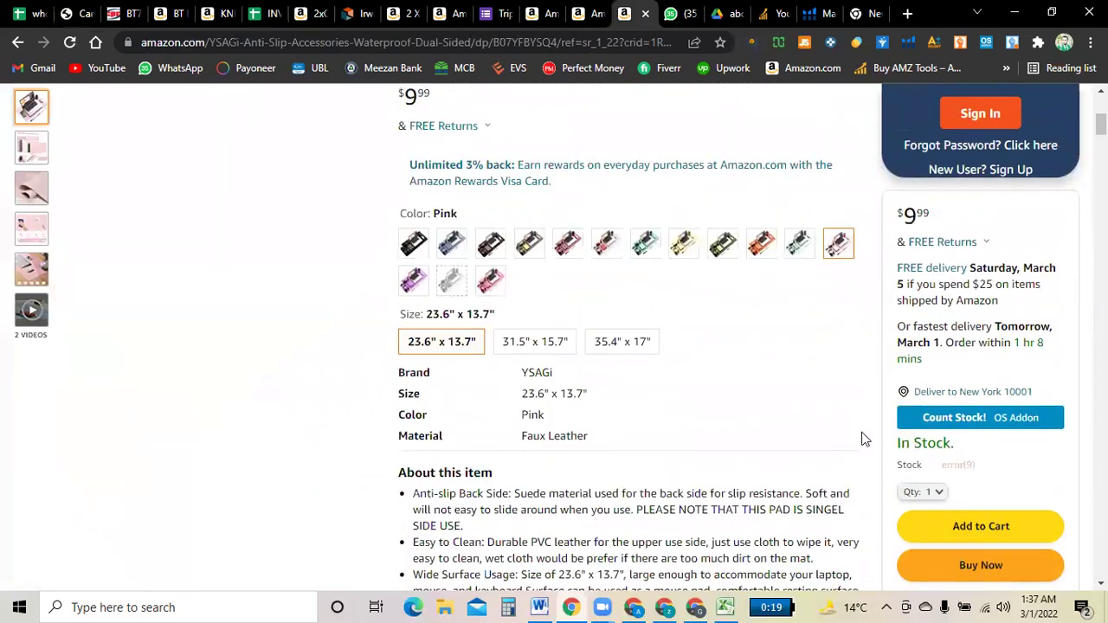
scroll(860, 440, "down", 1)
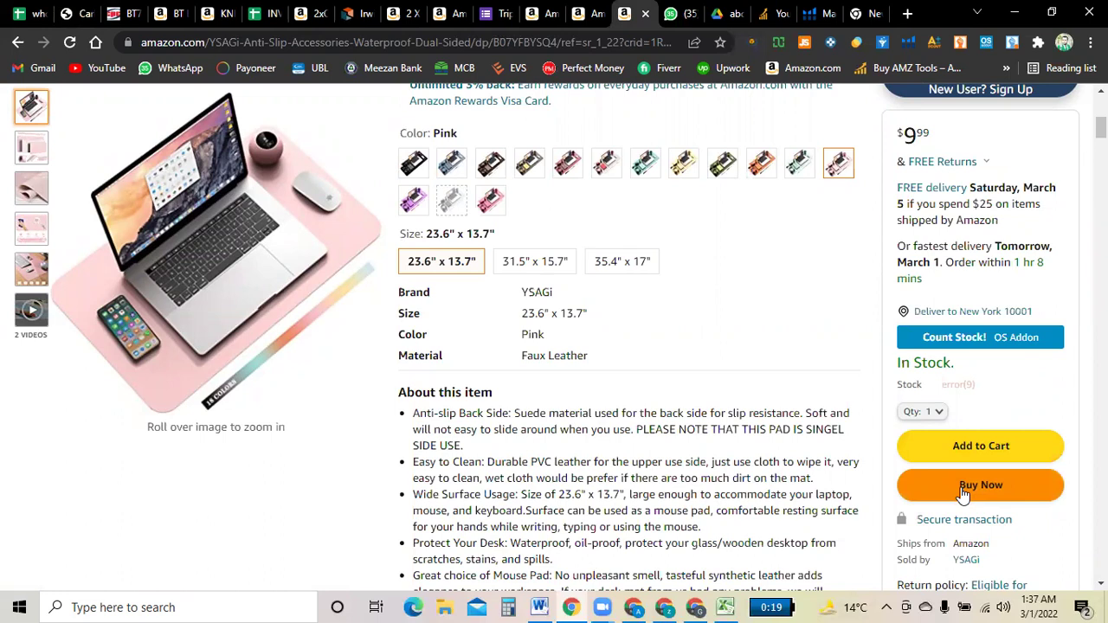
Return to the campaign metrics and use Calculator to multiply 2508 clicks by the 0.79 average cost-per-click, closing it when done.
left_click(84, 7)
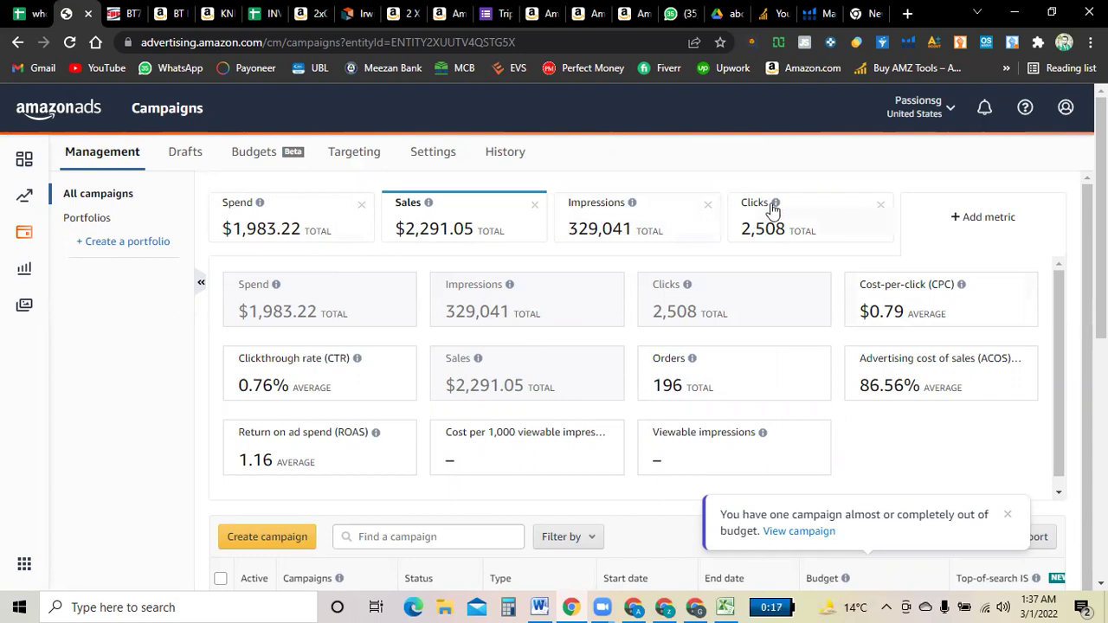
left_click(515, 606)
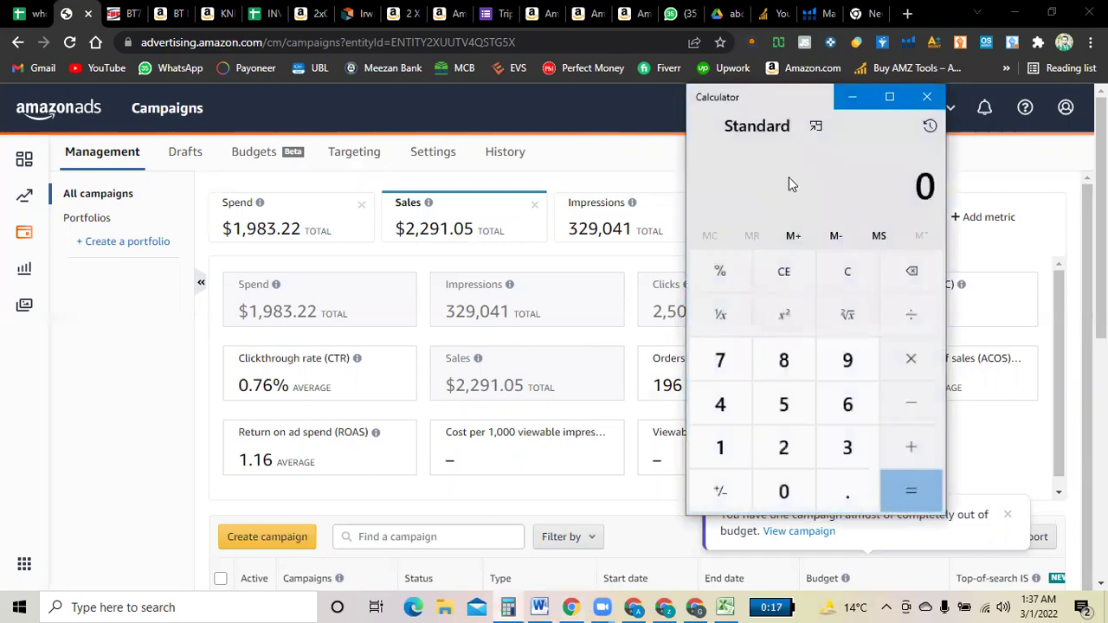
left_click_drag(755, 98, 470, 103)
left_click(469, 451)
left_click(472, 411)
left_click(468, 494)
left_click(468, 363)
left_click(589, 365)
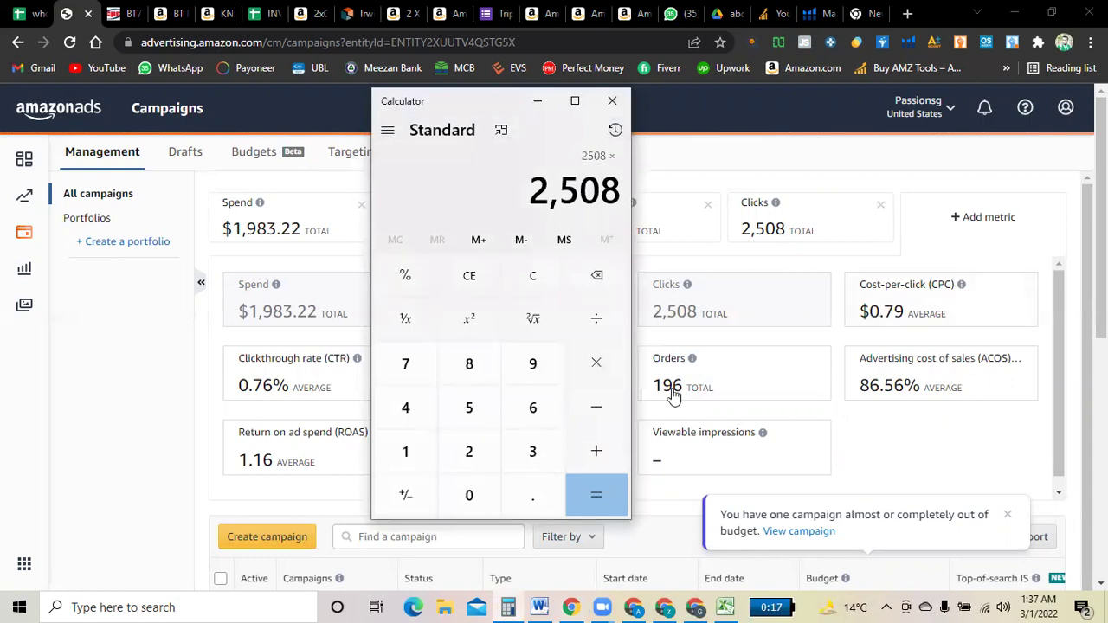
left_click(470, 495)
left_click(522, 499)
left_click(418, 369)
left_click(516, 367)
left_click(596, 494)
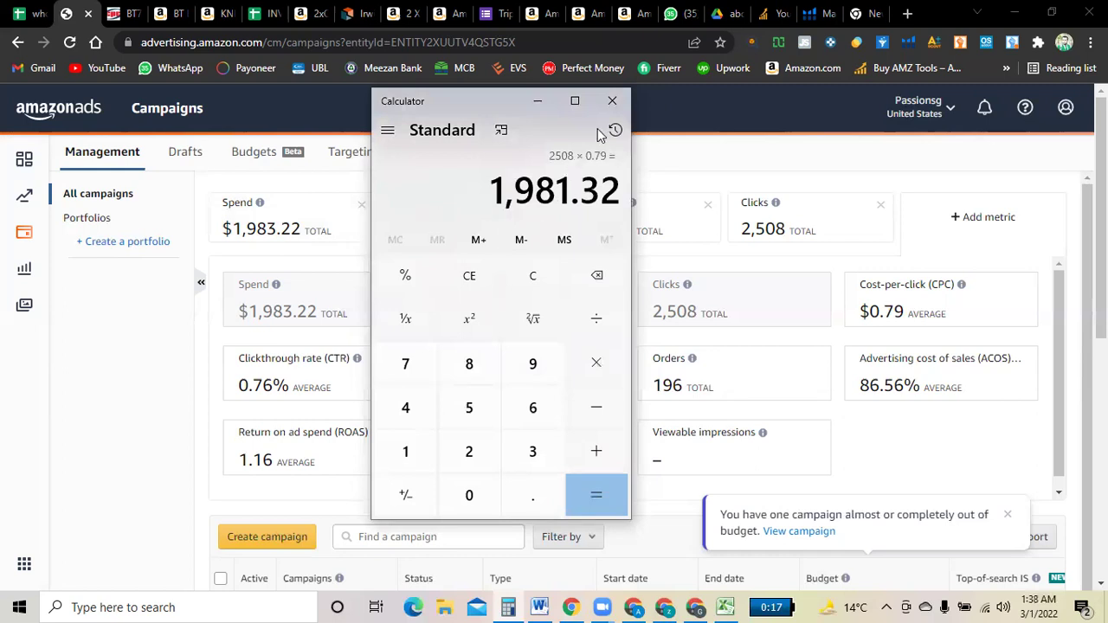
left_click(612, 102)
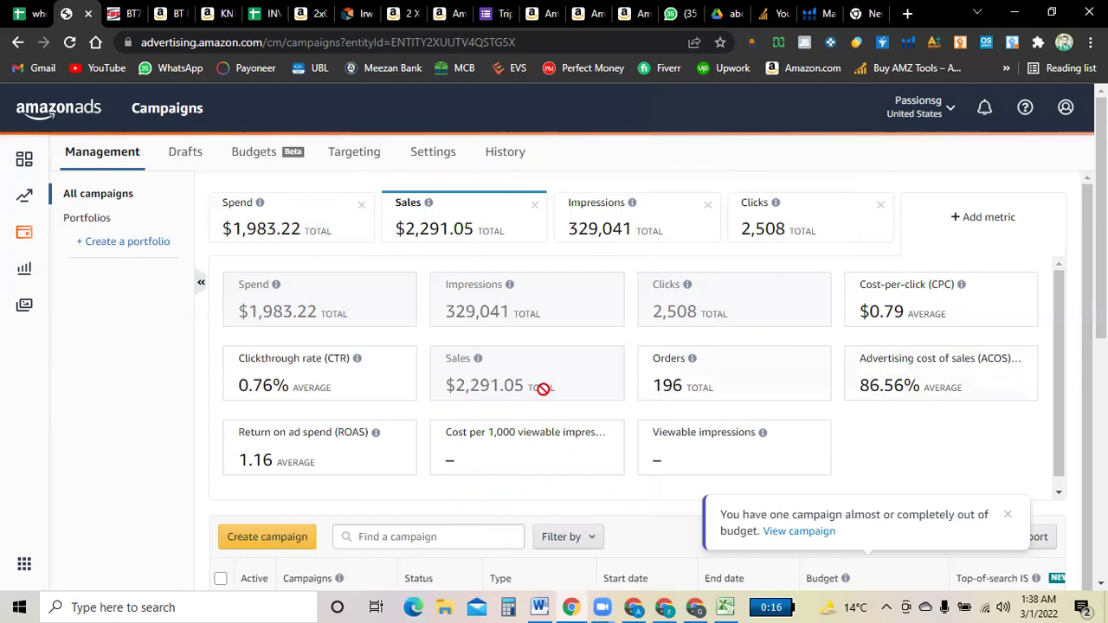
Review the sales, return on ad spend and viewable impressions metrics in the expanded metric list.
scroll(537, 386, "down", 1)
scroll(350, 411, "up", 1)
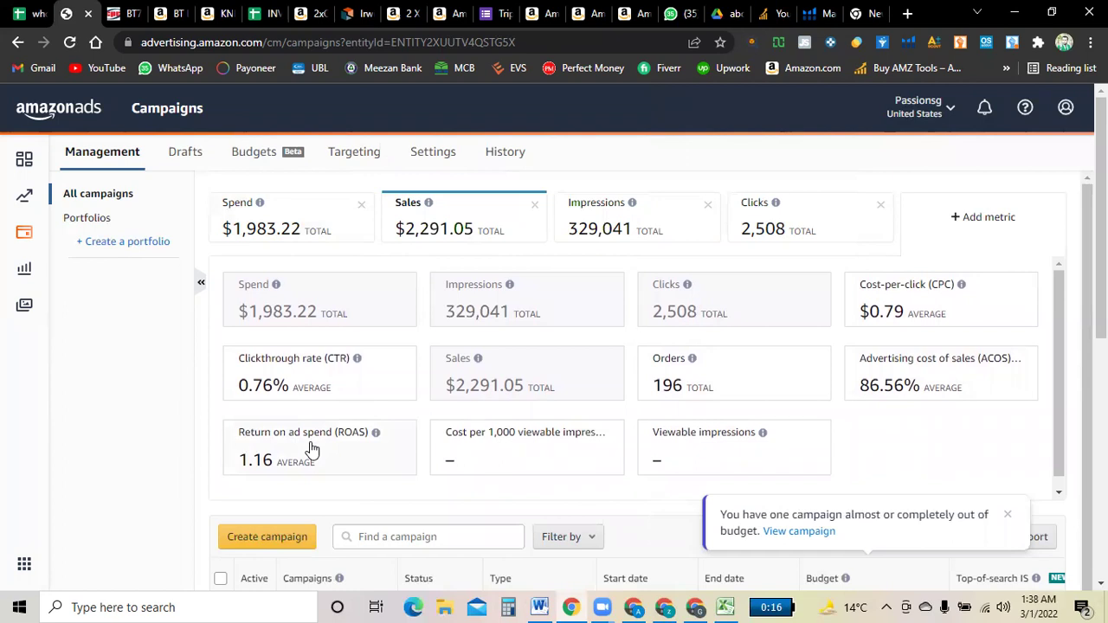
scroll(814, 421, "down", 1)
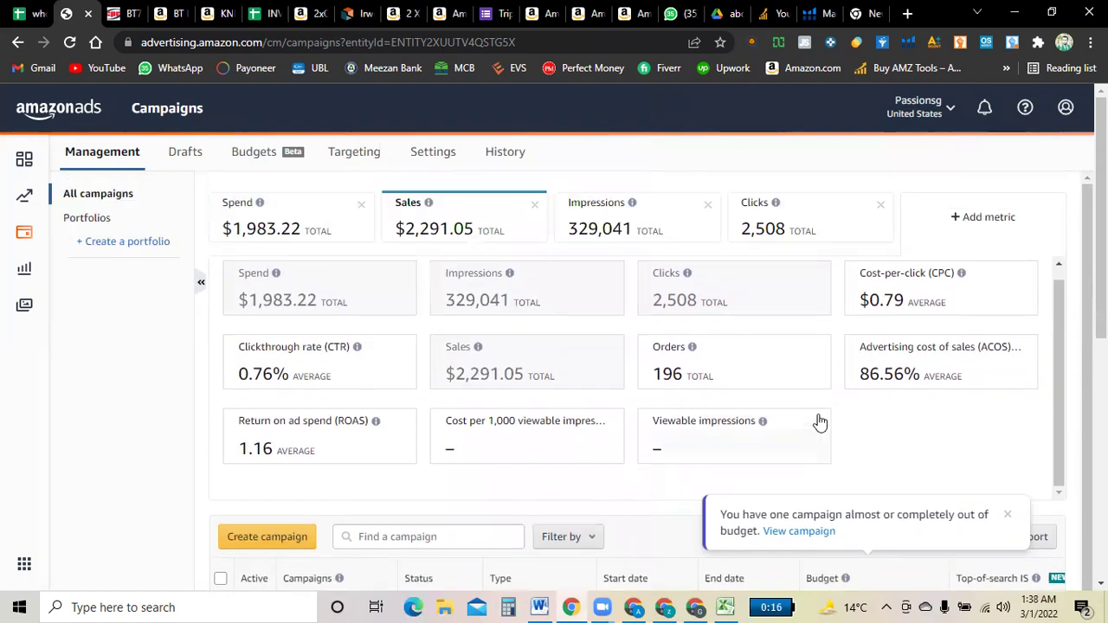